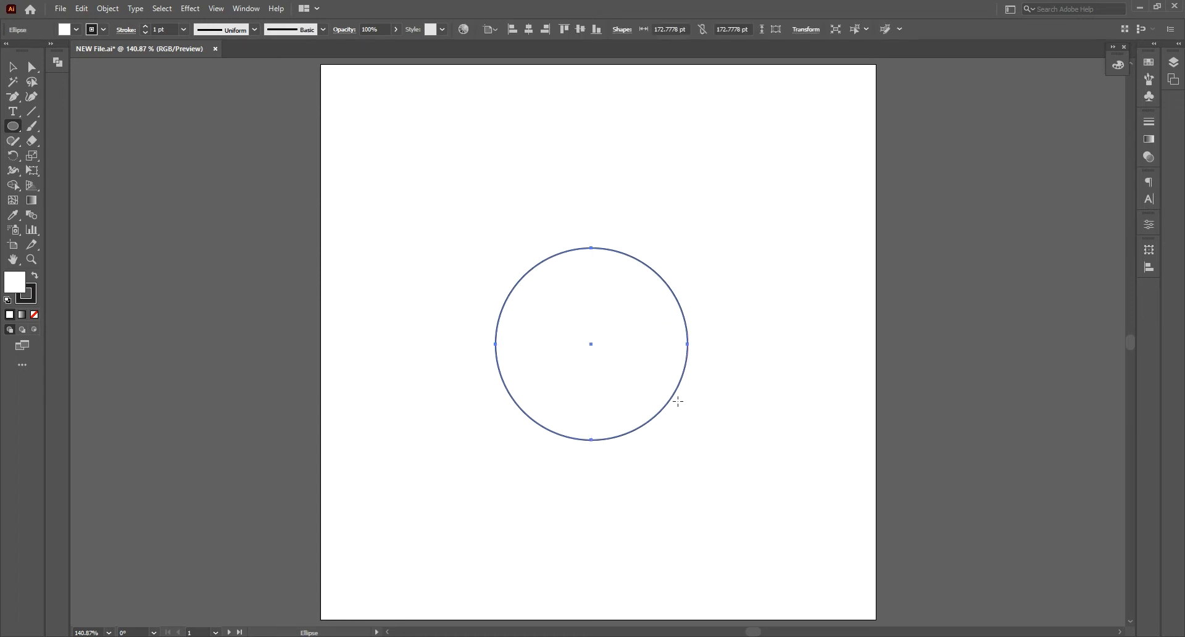
# - Centre the circle on the artboard both ways, and move it straight up by about 40 pt
pyautogui.press('v')
pyautogui.click(579, 30)
pyautogui.click(529, 29)
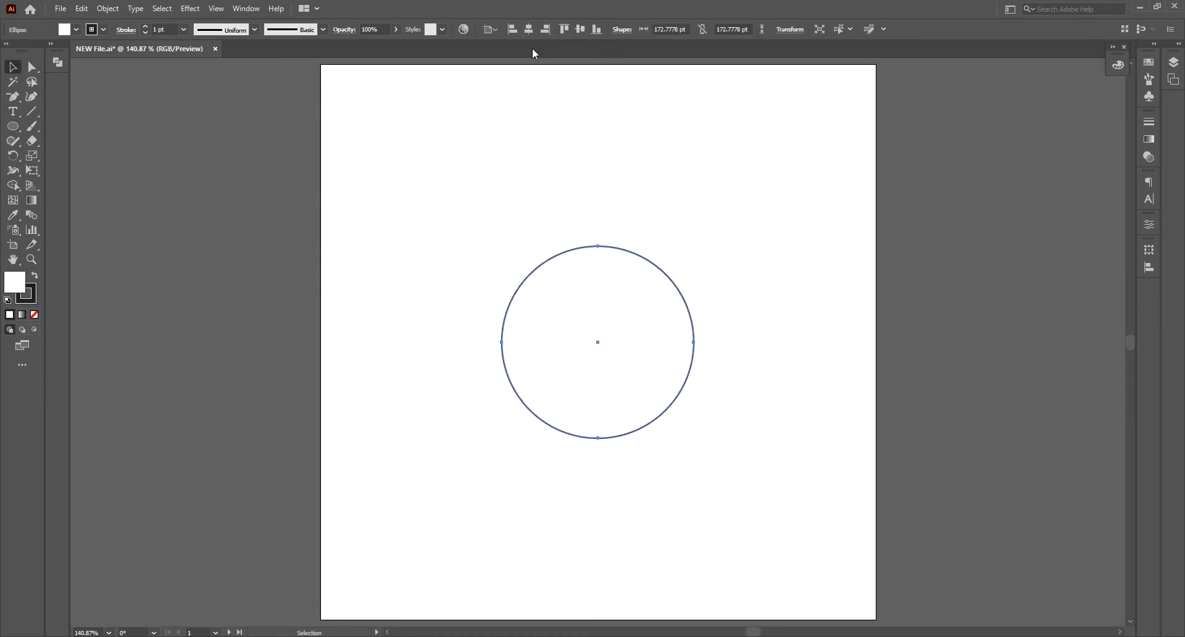
pyautogui.moveTo(606, 284); pyautogui.dragTo(605, 239)
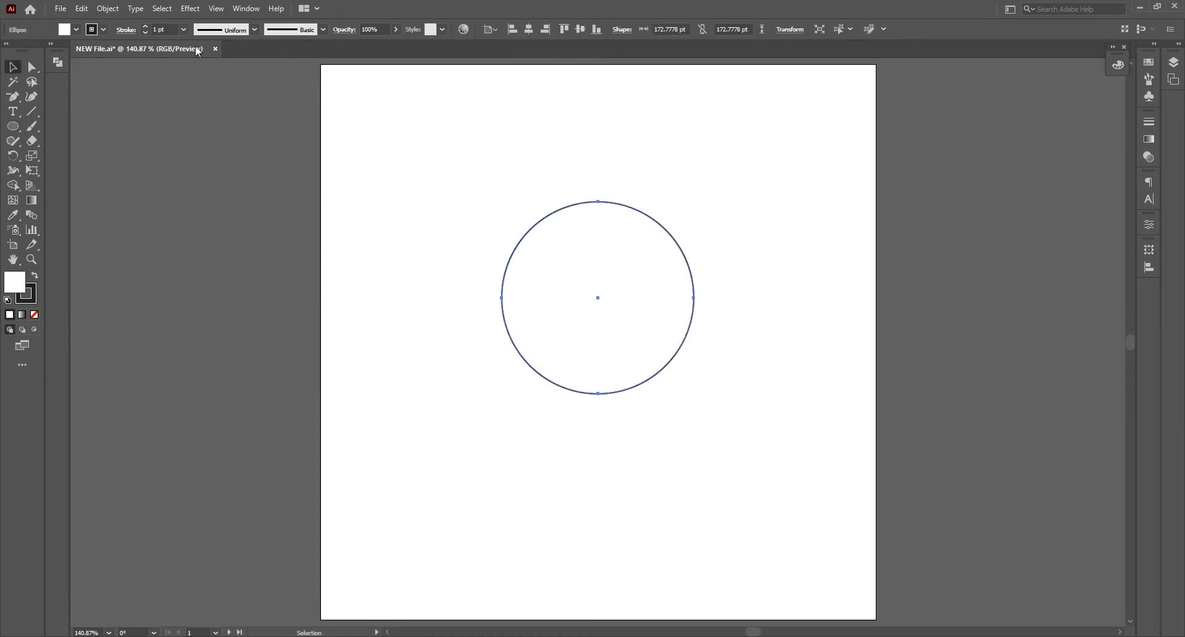
# - Give the circle a 5 pt stroke aligned to the outside of its path
pyautogui.write('5')
pyautogui.press('Return')
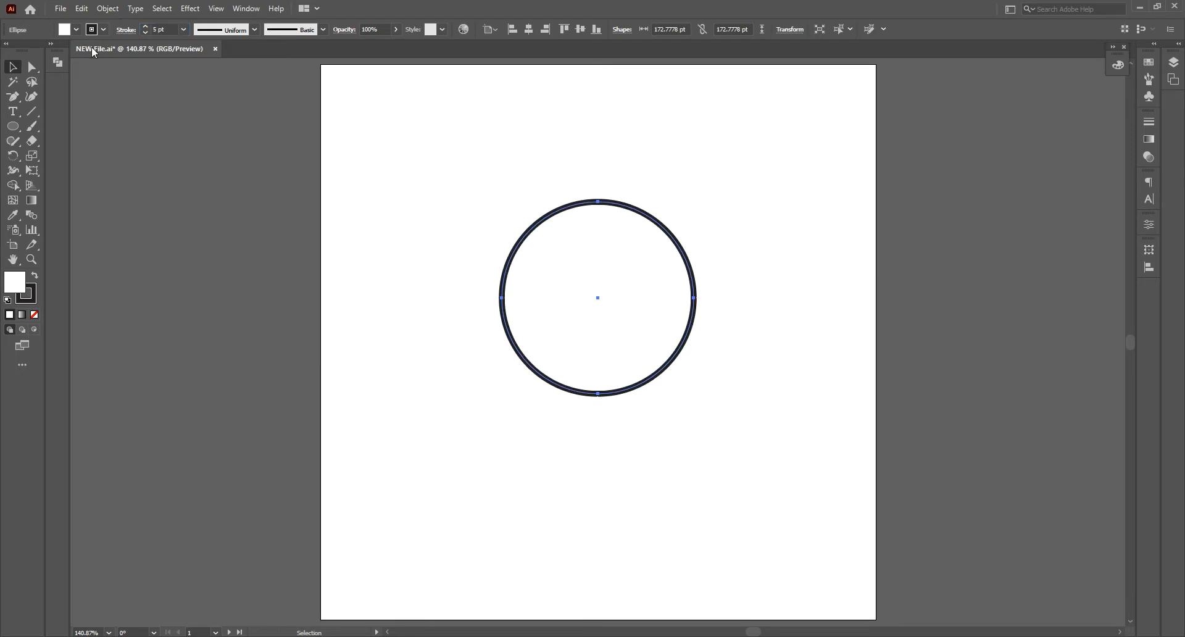
pyautogui.click(126, 29)
pyautogui.click(76, 94)
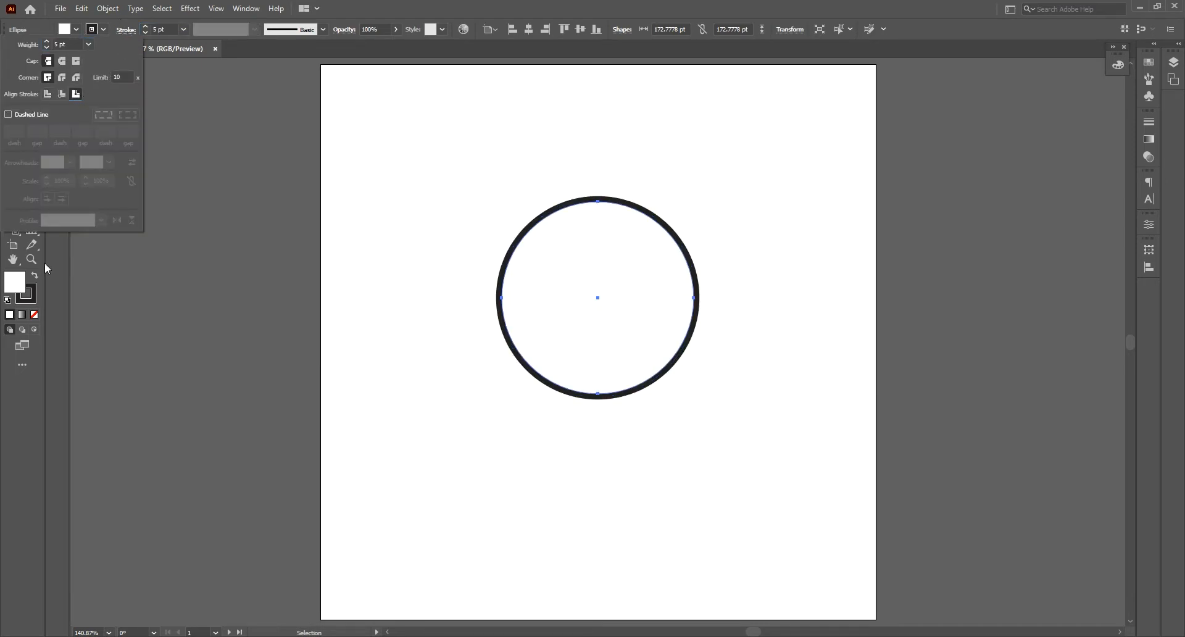
# - Set the circle's stroke colour to dark navy 00042B and deselect it
pyautogui.click(26, 293)
pyautogui.doubleClick(28, 297)
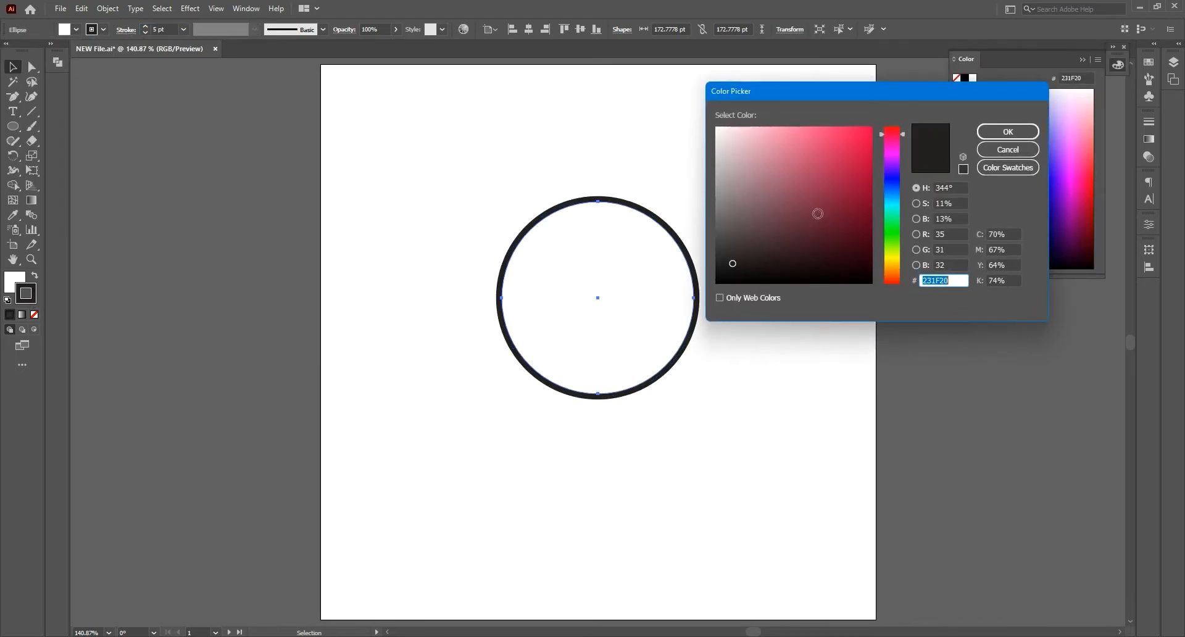
pyautogui.click(896, 182)
pyautogui.moveTo(854, 190); pyautogui.dragTo(859, 245)
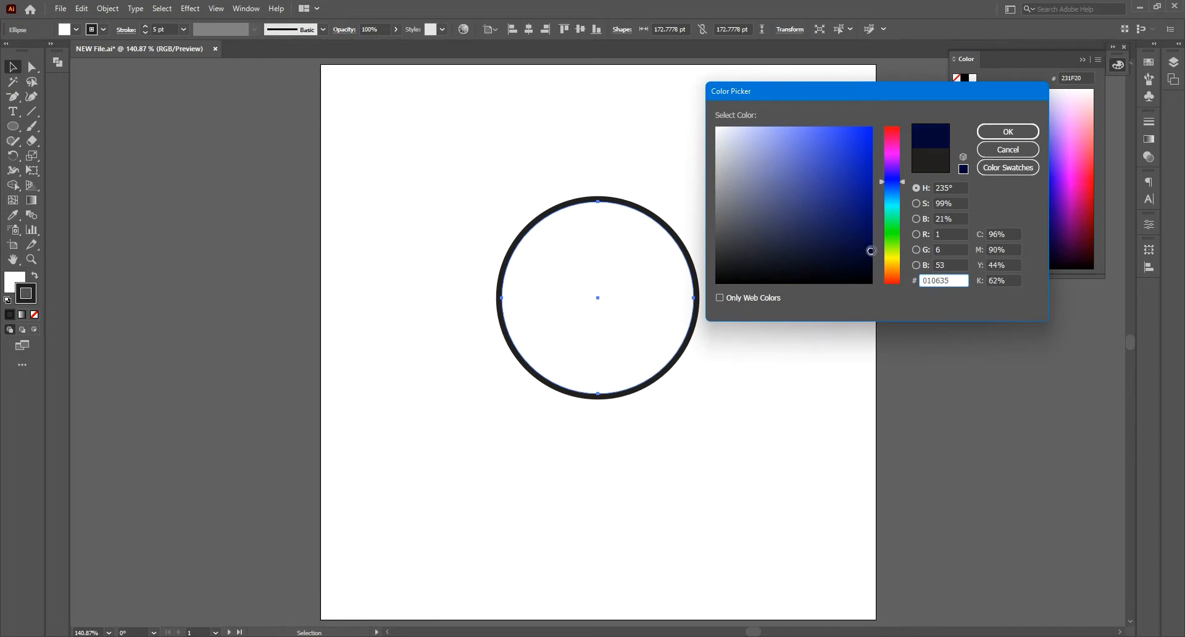
pyautogui.click(1008, 132)
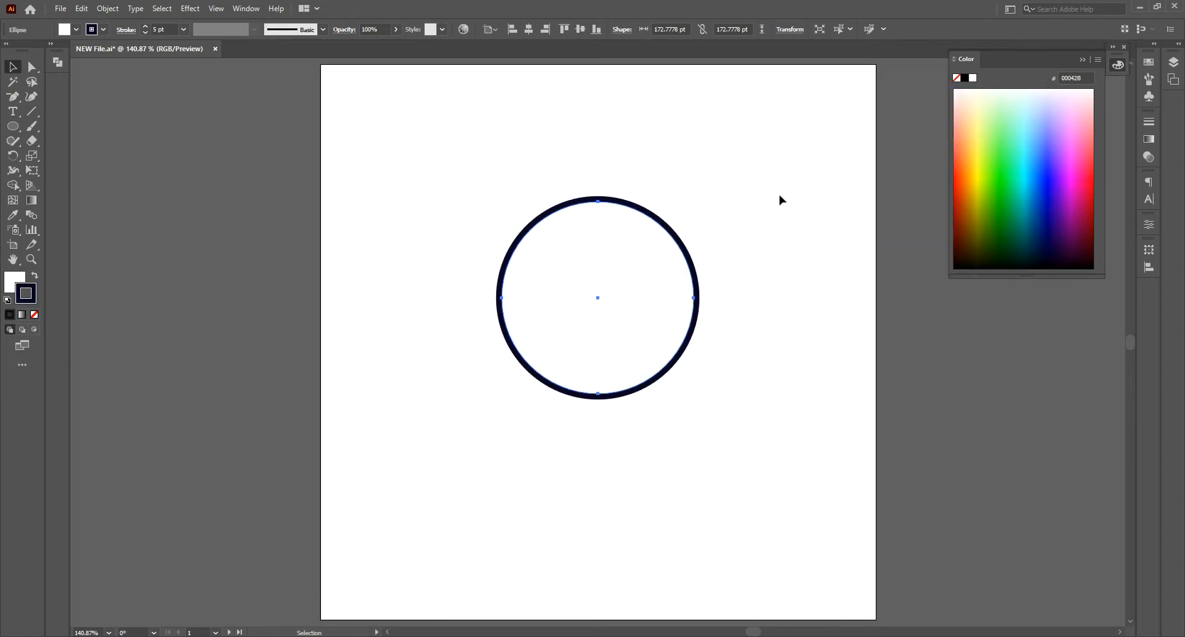
pyautogui.click(769, 199)
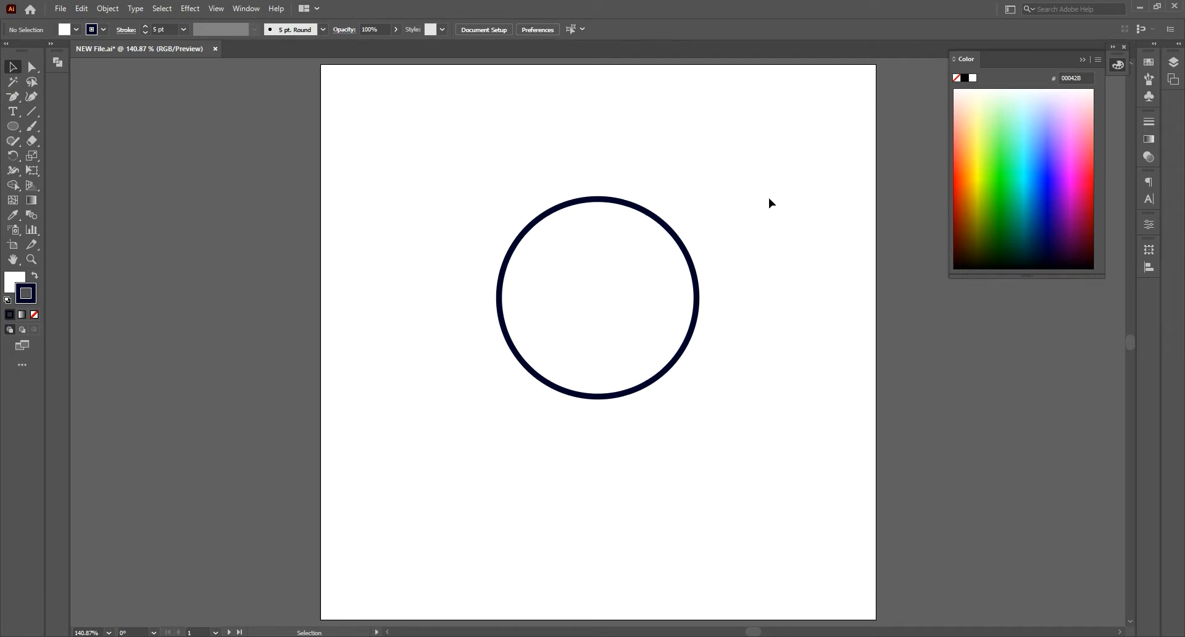
# - Duplicate the circle in place and scale the copy down around its centre to about 141.67 pt in diameter
pyautogui.click(672, 233)
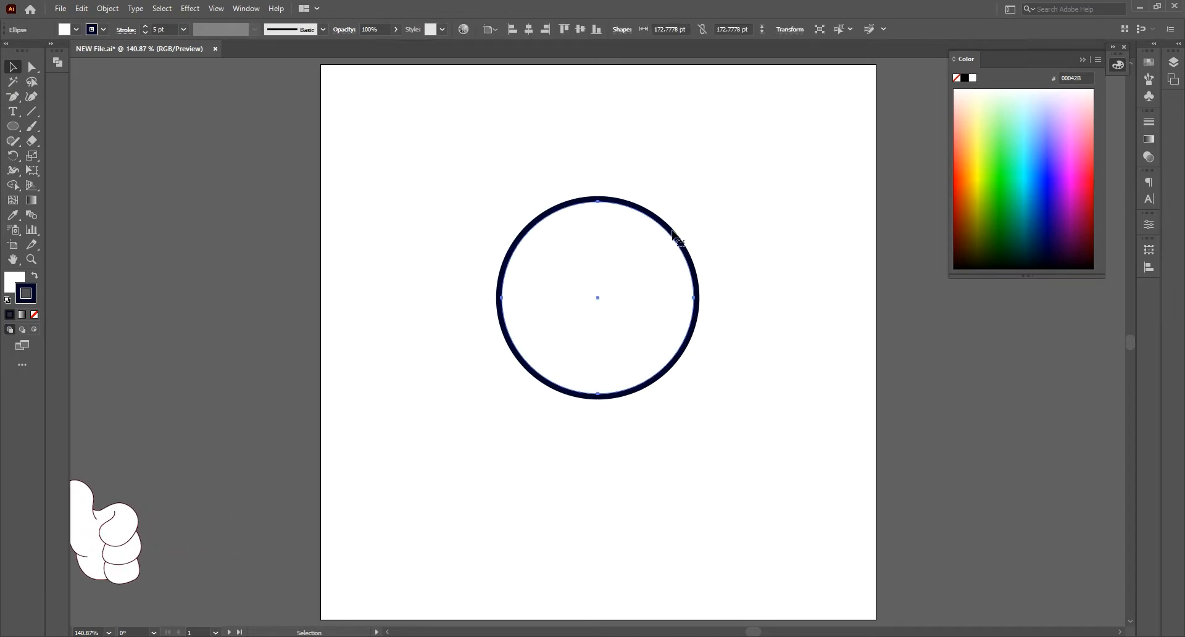
pyautogui.click(80, 8)
pyautogui.click(103, 69)
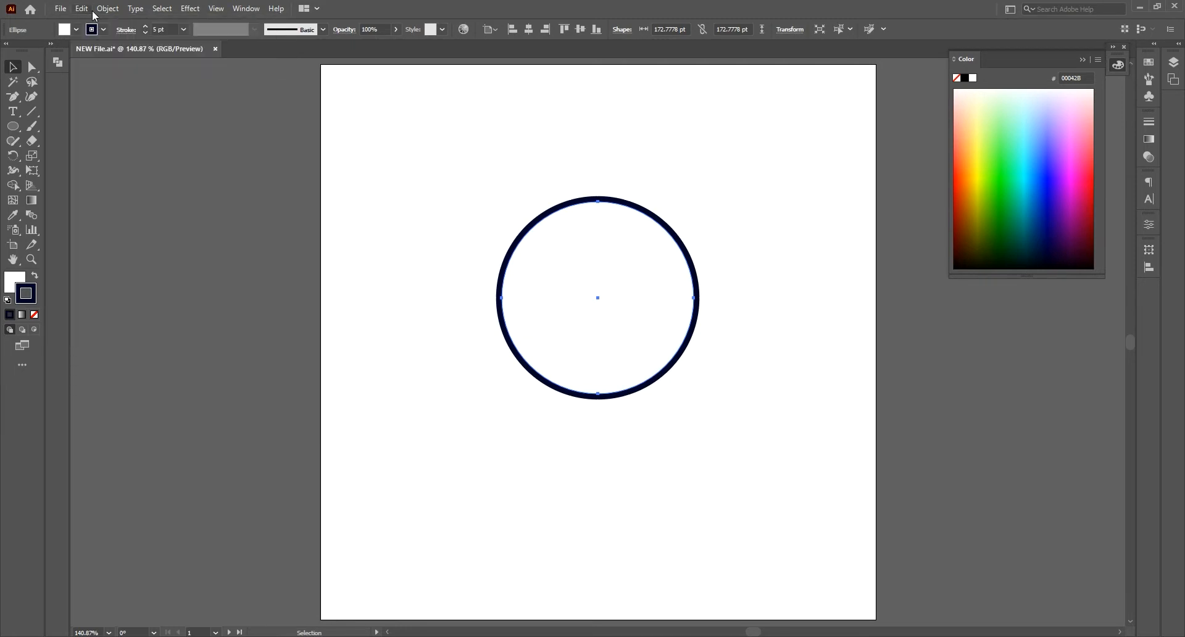
pyautogui.click(86, 8)
pyautogui.click(117, 123)
pyautogui.press('e')
pyautogui.moveTo(694, 201); pyautogui.dragTo(686, 229)
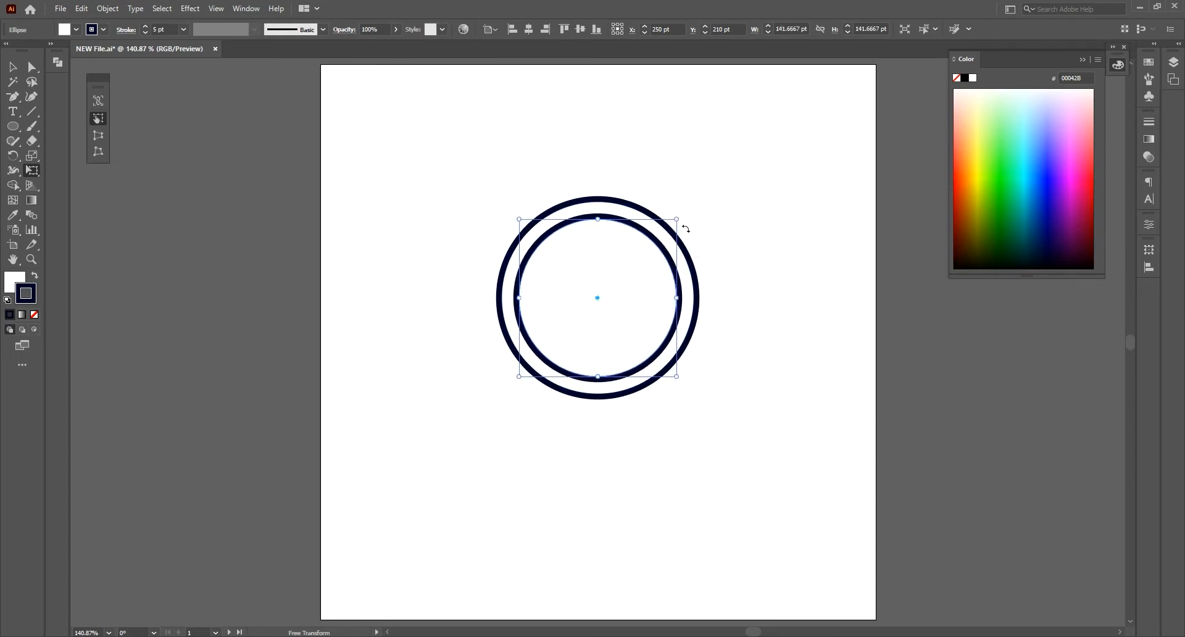
pyautogui.press('v')
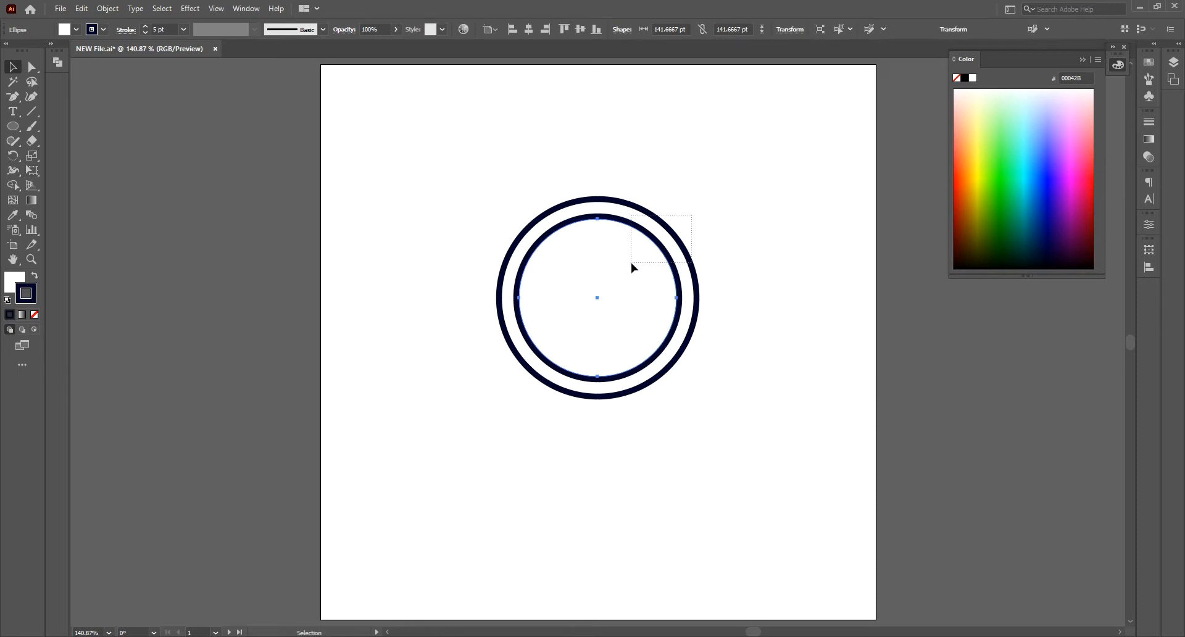
# - Scale both concentric circles up together slightly around their shared centre, and deselect them
pyautogui.moveTo(631, 262); pyautogui.dragTo(631, 261)
pyautogui.press('e')
pyautogui.moveTo(699, 197); pyautogui.dragTo(706, 196)
pyautogui.press('v')
pyautogui.click(728, 226)
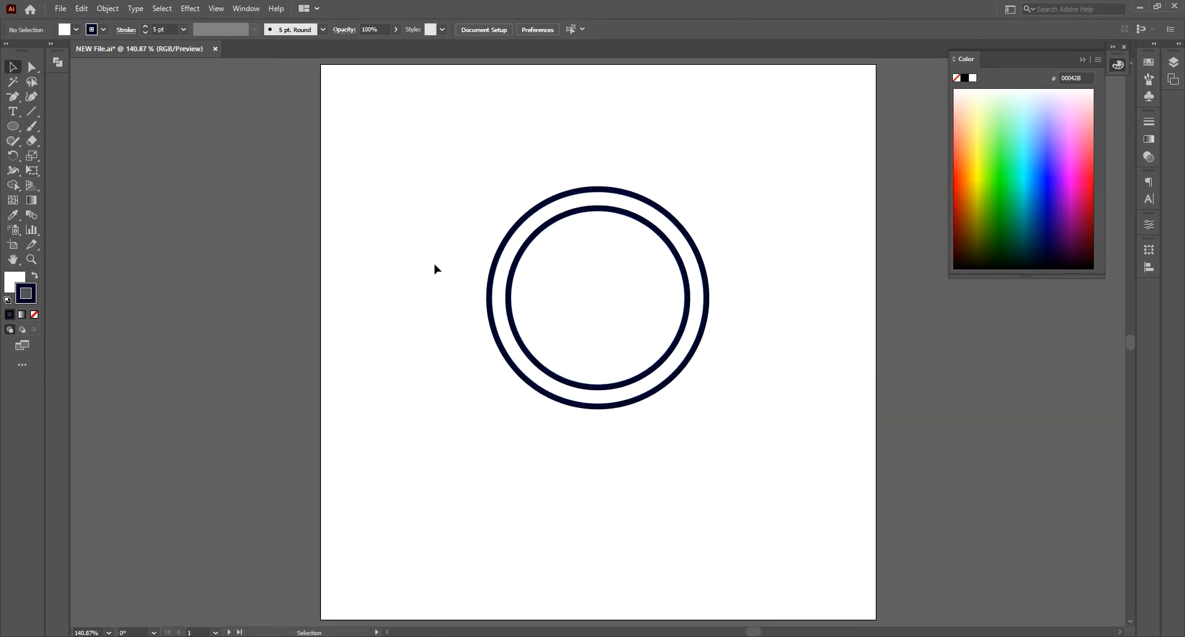
# - Draw a rectangle about 27.2 × 76.1 pt across the rings' lower edge, centre it horizontally, and send it to the back
pyautogui.moveTo(12, 126); pyautogui.dragTo(62, 126)
pyautogui.moveTo(576, 373); pyautogui.dragTo(607, 458)
pyautogui.press('v')
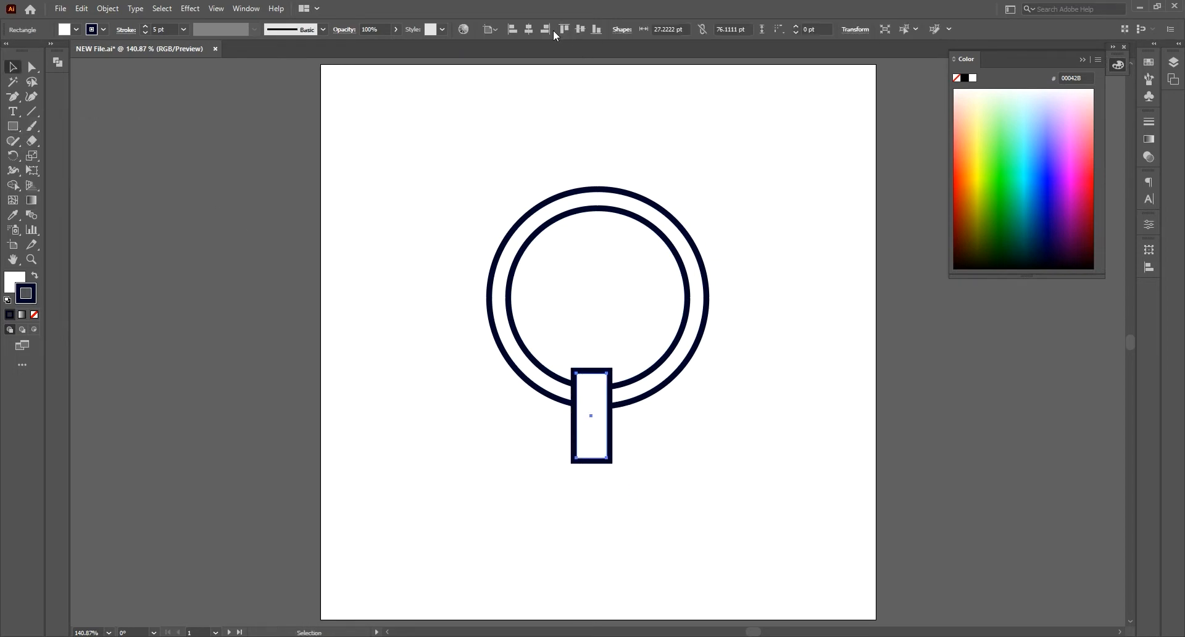
pyautogui.click(528, 29)
pyautogui.rightClick(593, 400)
pyautogui.moveTo(628, 337)
pyautogui.click(757, 376)
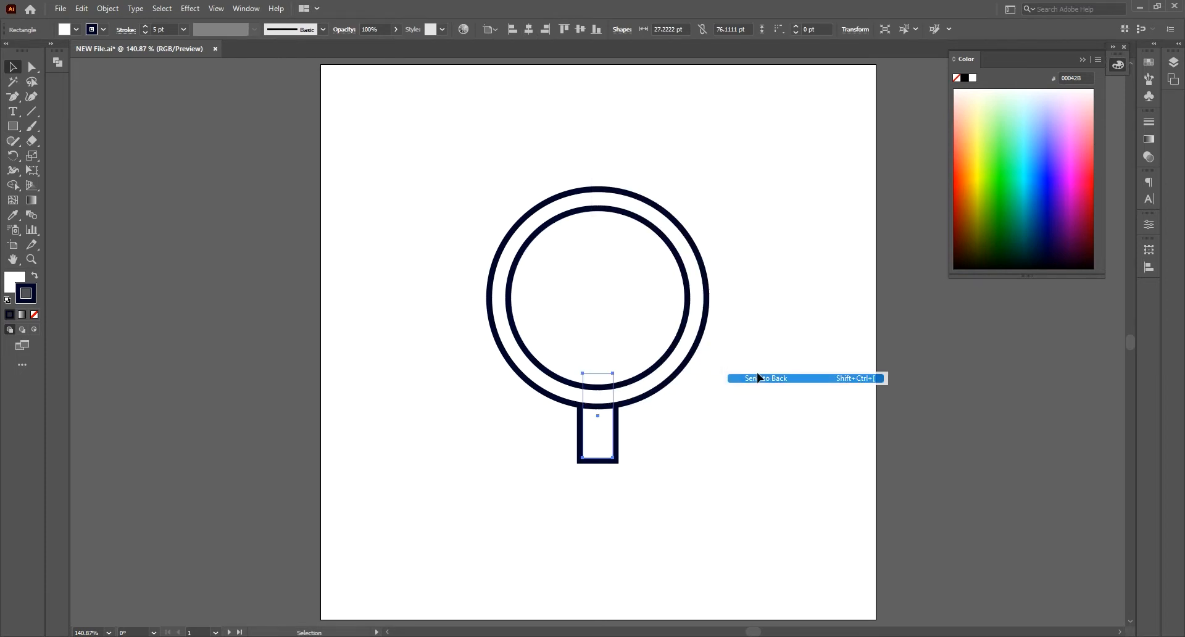
pyautogui.click(757, 375)
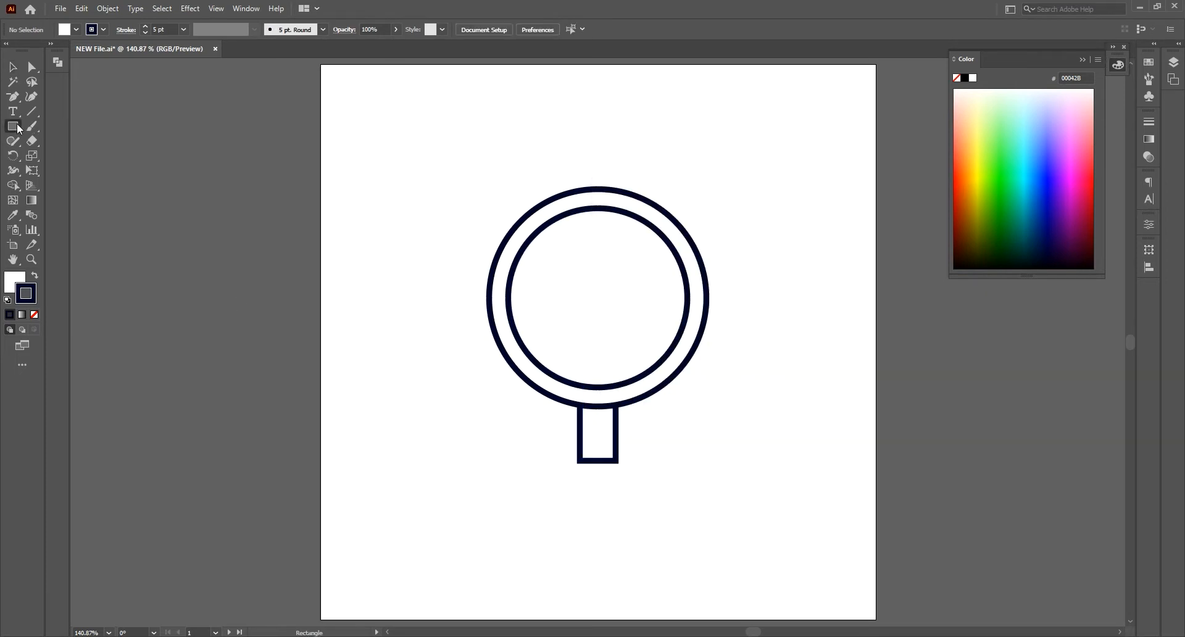
# - Draw a handle rectangle about 55.6 × 106.7 pt below the neck, centre it horizontally, and round its corners by about 9.6 pt
pyautogui.moveTo(565, 458); pyautogui.dragTo(628, 577)
pyautogui.click(528, 32)
pyautogui.press('a')
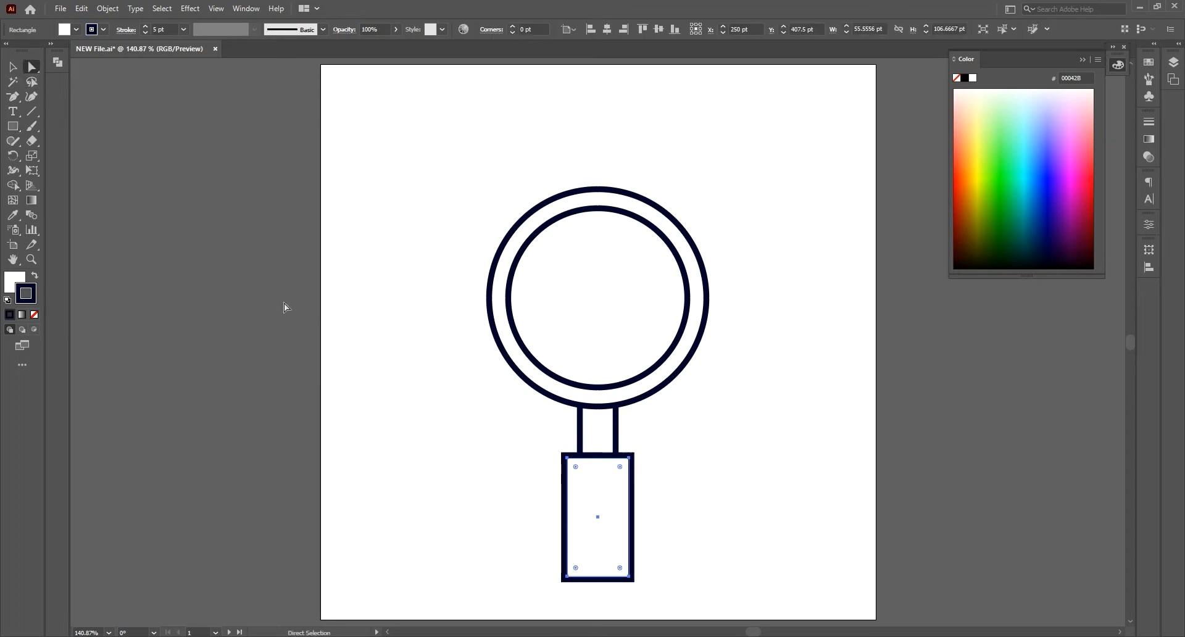
pyautogui.moveTo(575, 468); pyautogui.dragTo(578, 472)
# - Narrow the rounded handle to about 47.5 pt wide and centre it horizontally on the artboard again
pyautogui.press('e')
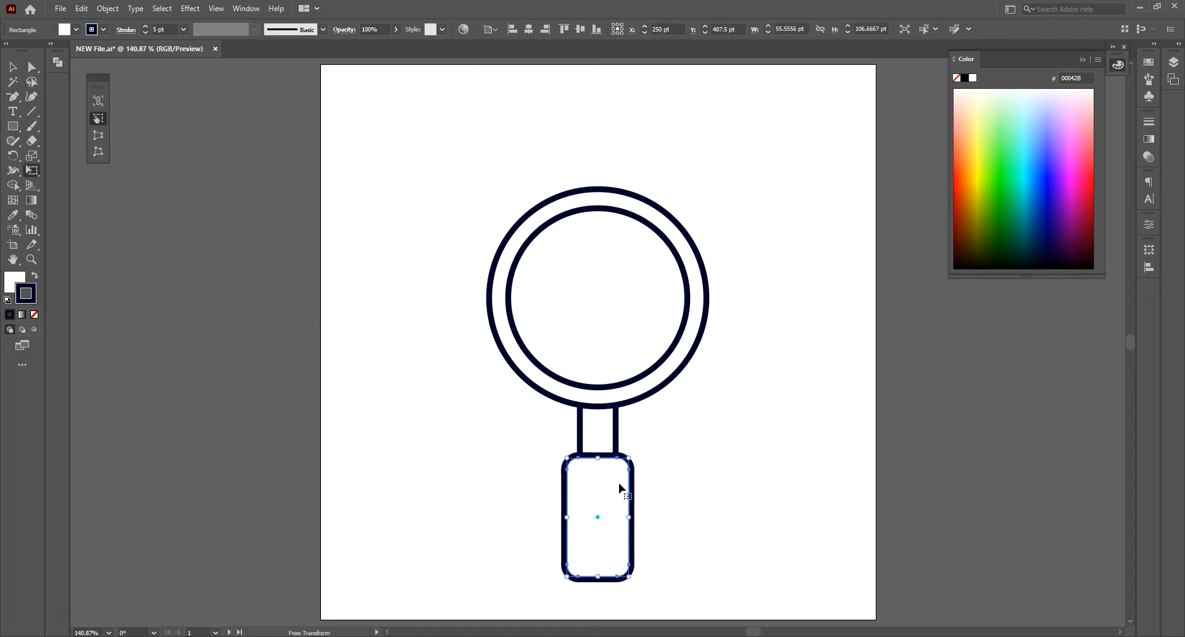
pyautogui.moveTo(631, 517); pyautogui.dragTo(620, 516)
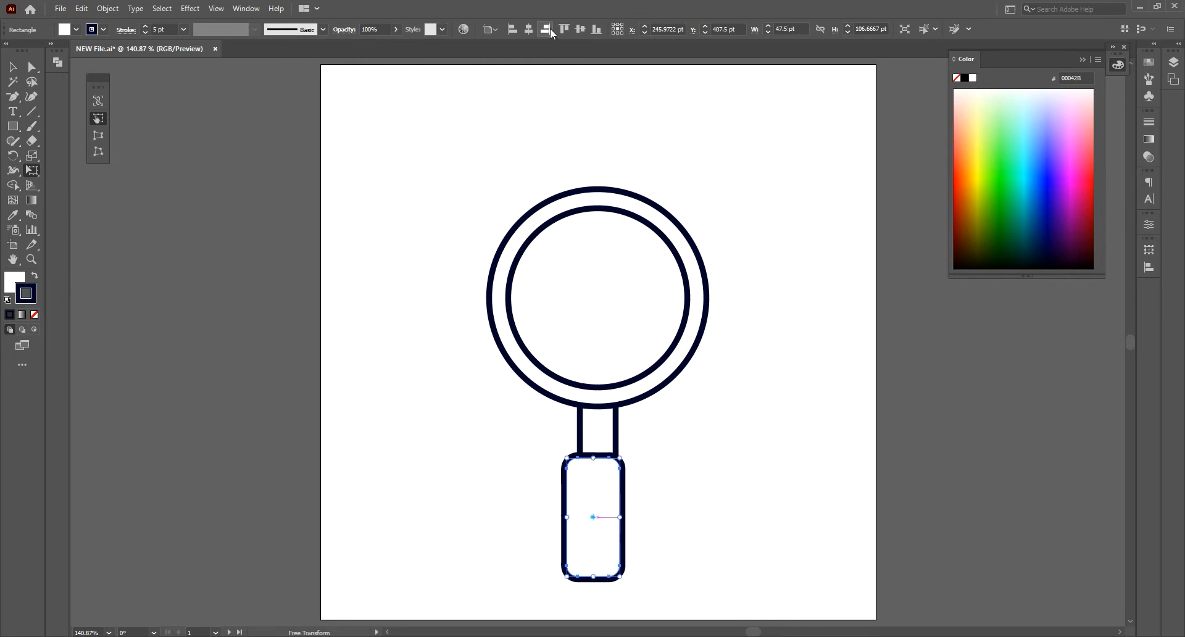
pyautogui.click(528, 30)
pyautogui.click(17, 64)
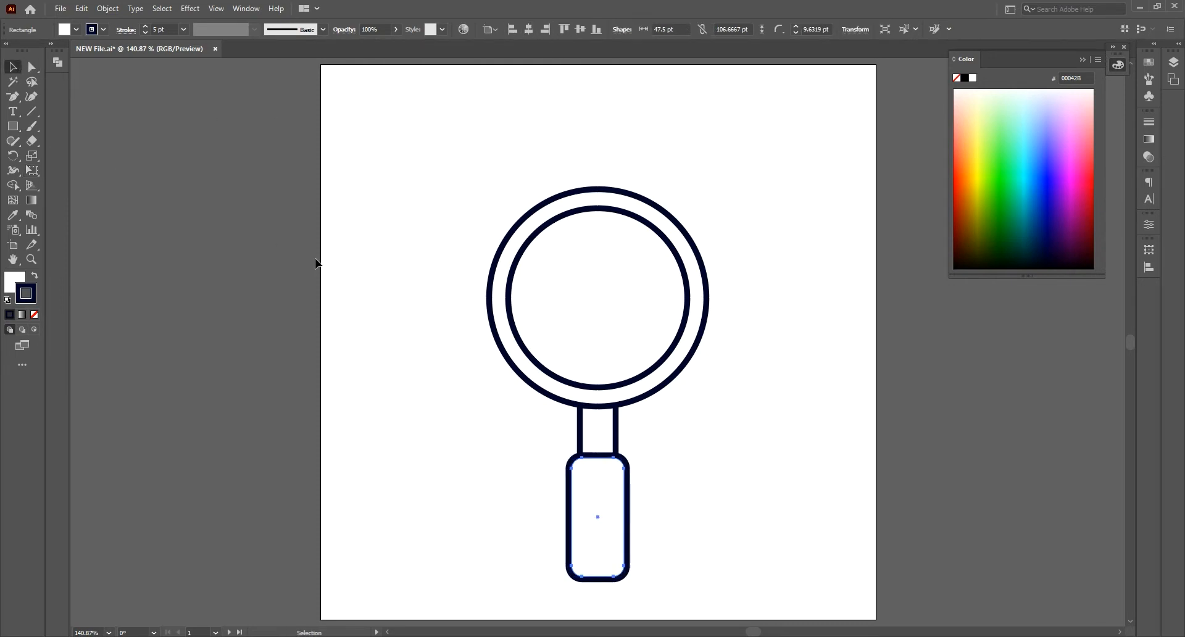
# - Rotate the whole magnifying glass clockwise so the handle points down to the left, and enlarge it slightly
pyautogui.click(412, 239)
pyautogui.moveTo(415, 232); pyautogui.dragTo(695, 508)
pyautogui.press('e')
pyautogui.moveTo(740, 194); pyautogui.dragTo(740, 239)
pyautogui.press('v')
pyautogui.click(819, 253)
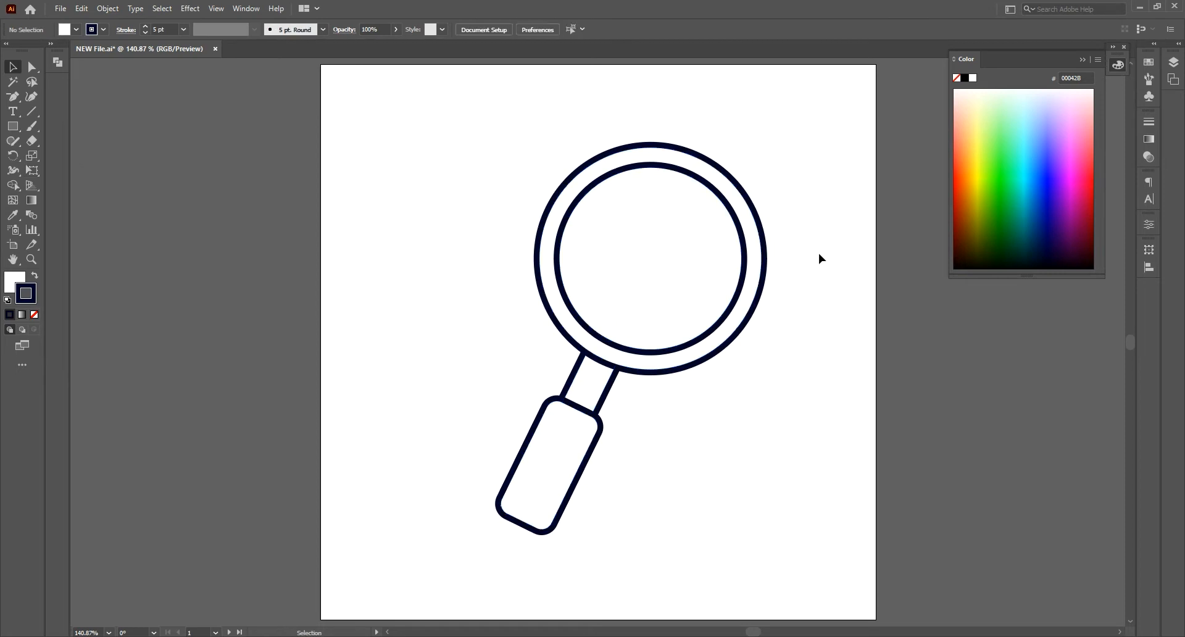
# - Fill the outer circle with golden yellow FFC200
pyautogui.click(744, 202)
pyautogui.doubleClick(15, 283)
pyautogui.click(858, 169)
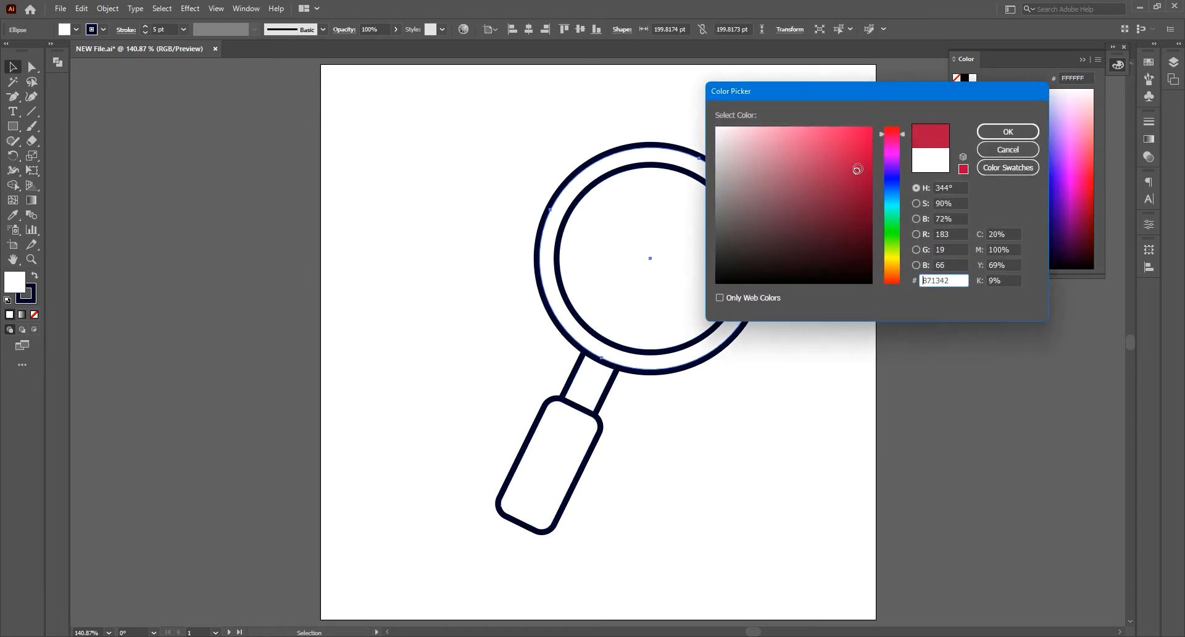
pyautogui.moveTo(893, 200); pyautogui.dragTo(891, 264)
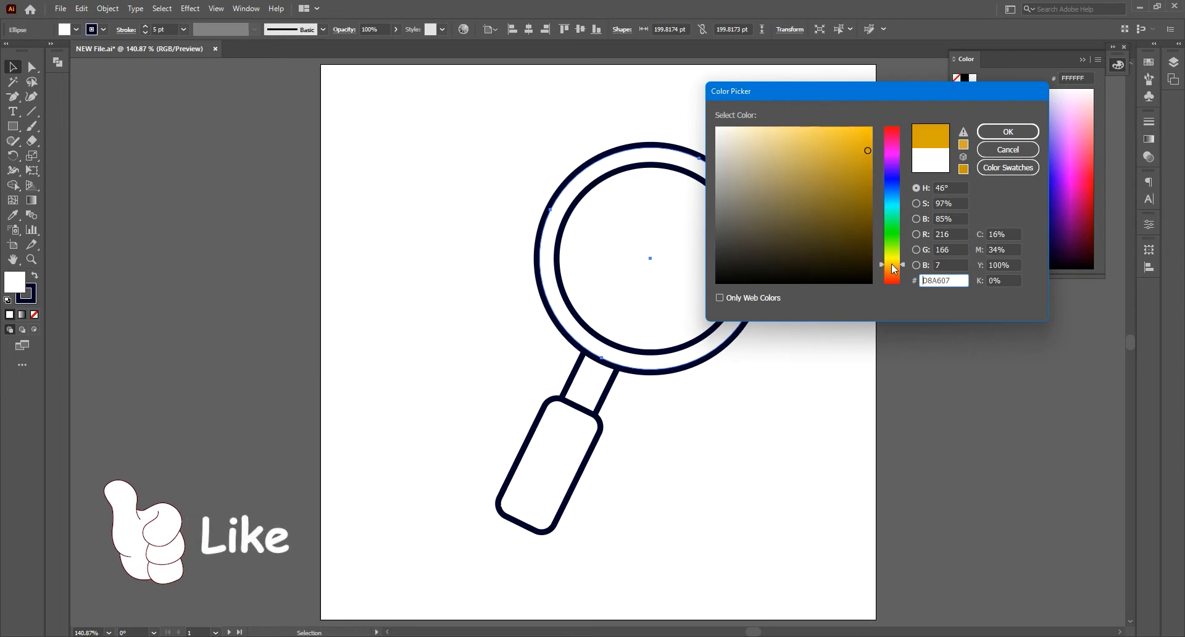
pyautogui.moveTo(865, 144); pyautogui.dragTo(874, 125)
pyautogui.click(895, 264)
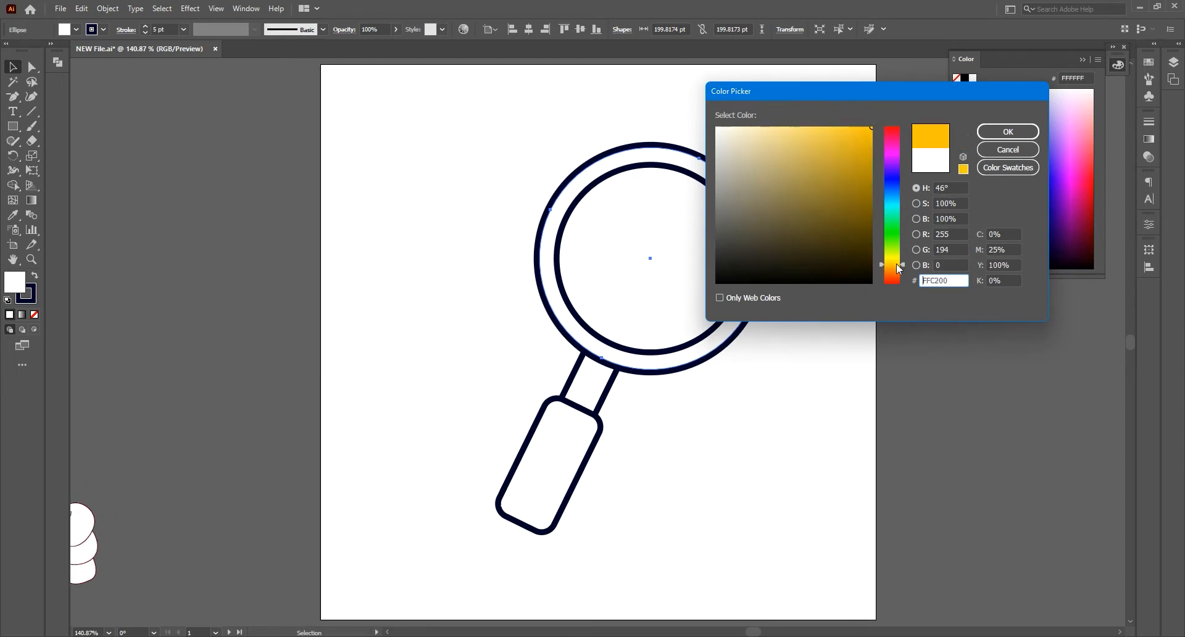
pyautogui.click(1010, 132)
# - Copy the outer ring's yellow fill onto the rounded handle with the Eyedropper
pyautogui.click(13, 215)
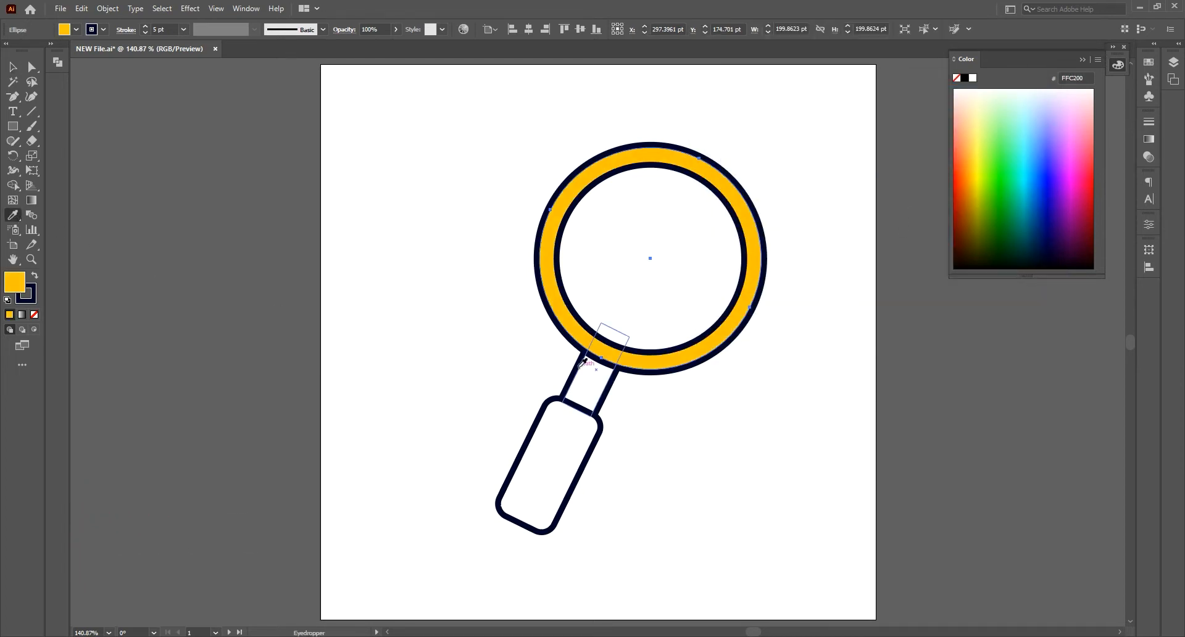
pyautogui.keyDown('ctrl'); pyautogui.click(597, 384); pyautogui.keyUp('ctrl')
pyautogui.keyDown('ctrl'); pyautogui.click(572, 426); pyautogui.keyUp('ctrl')
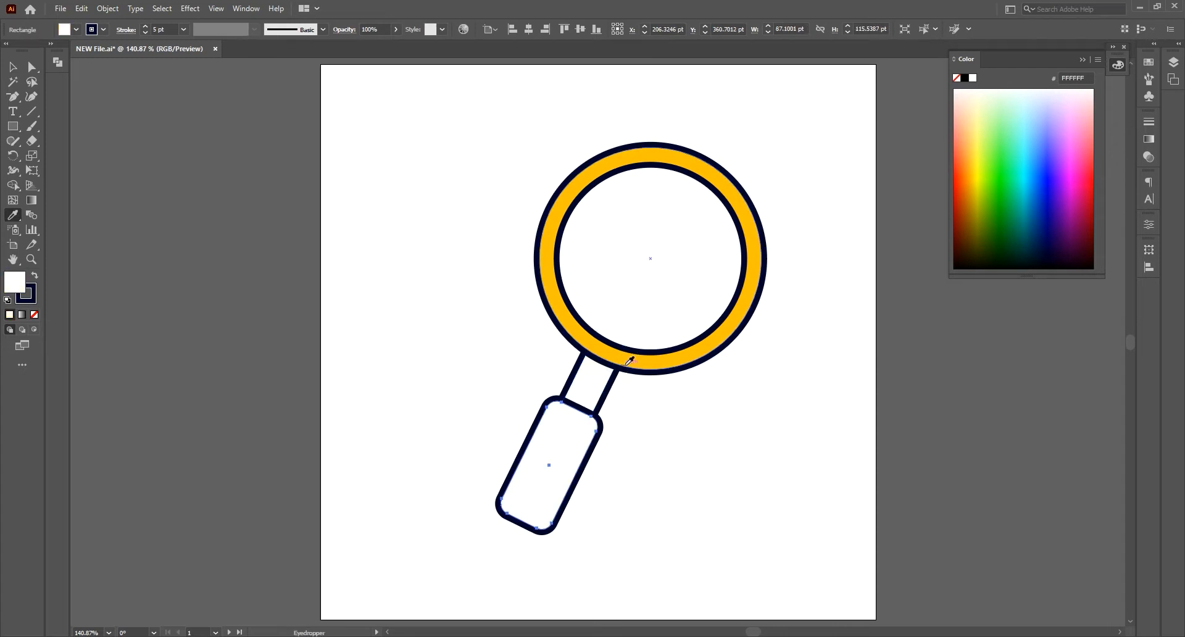
pyautogui.click(626, 363)
# - Fill the neck rectangle between the ring and the handle with dark blue 010E3F
pyautogui.keyDown('ctrl'); pyautogui.click(598, 384); pyautogui.keyUp('ctrl')
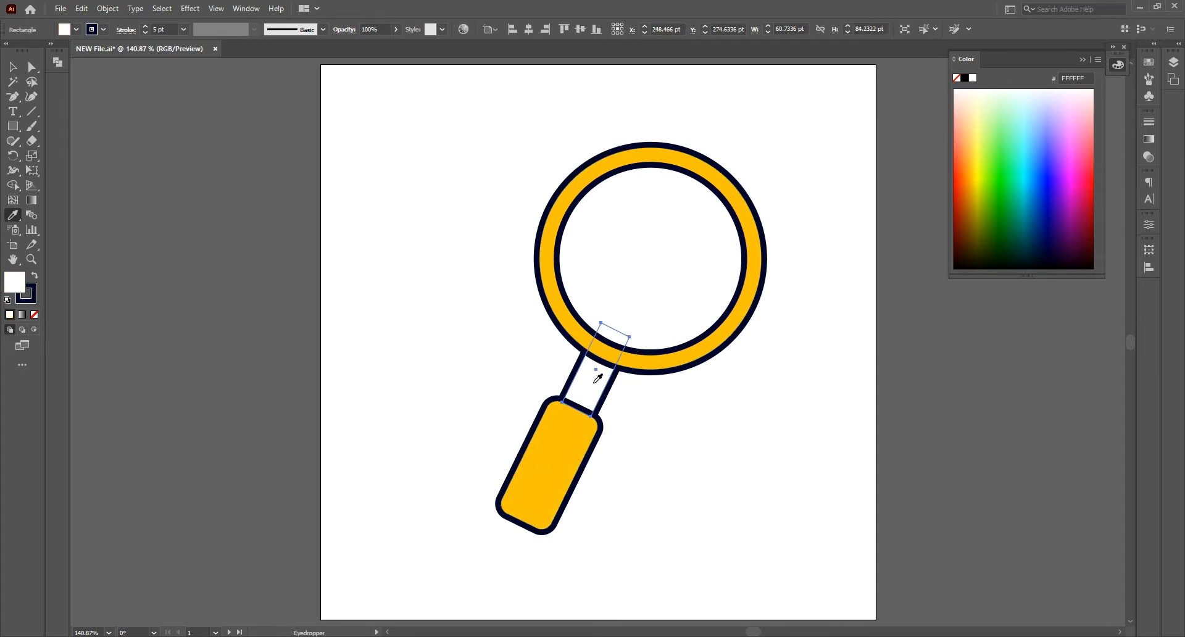
pyautogui.doubleClick(13, 284)
pyautogui.click(870, 238)
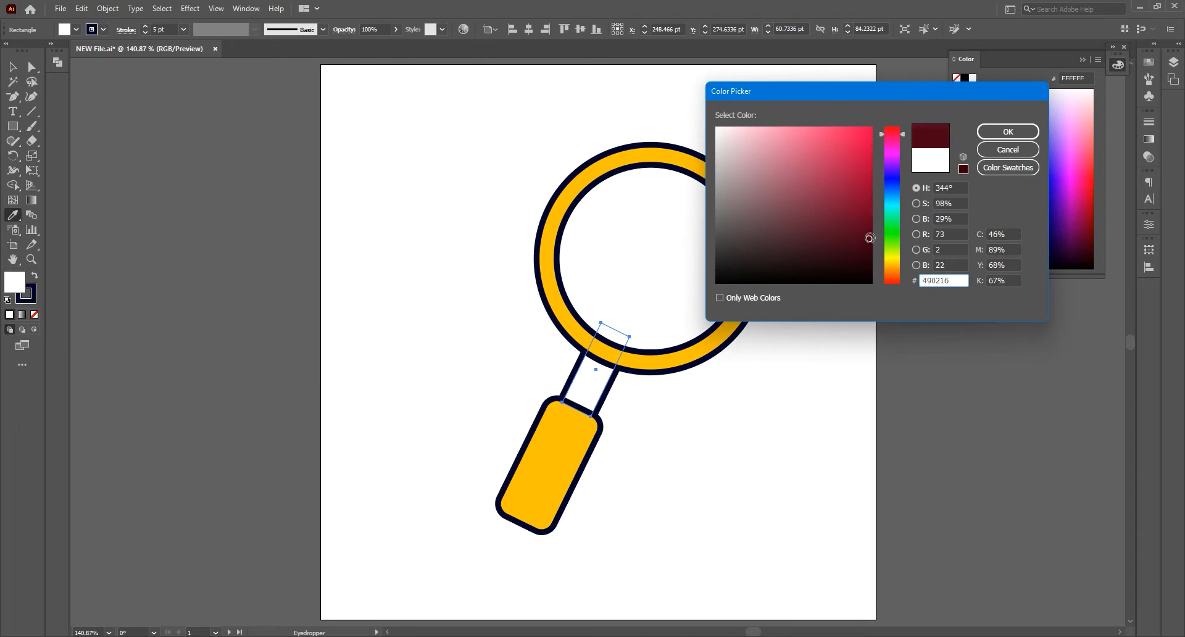
pyautogui.moveTo(894, 187); pyautogui.dragTo(895, 184)
pyautogui.click(1004, 132)
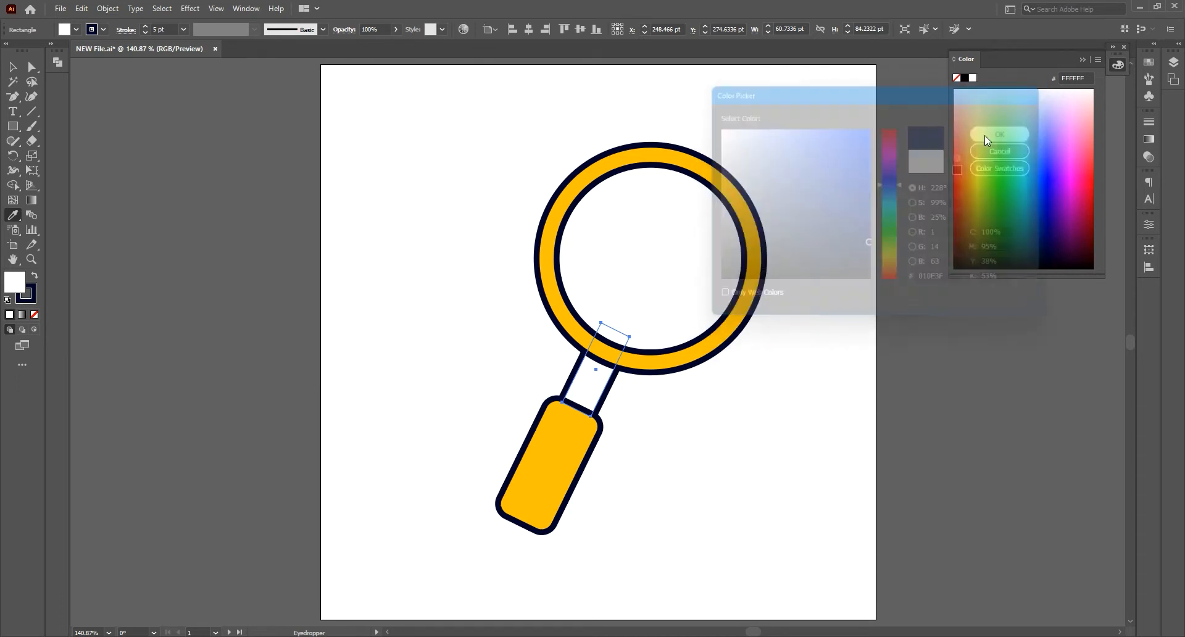
pyautogui.click(13, 70)
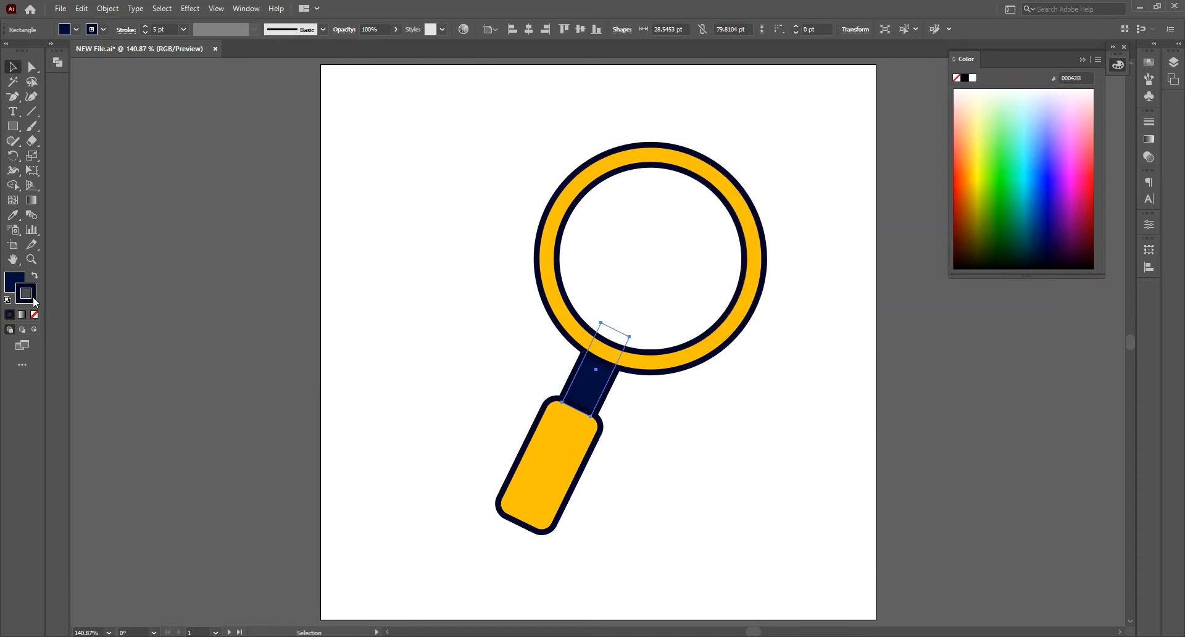
# - Match the neck rectangle's fill to its stroke colour 00042B, and deselect it
pyautogui.doubleClick(34, 301)
pyautogui.click(998, 151)
pyautogui.doubleClick(14, 279)
pyautogui.click(996, 132)
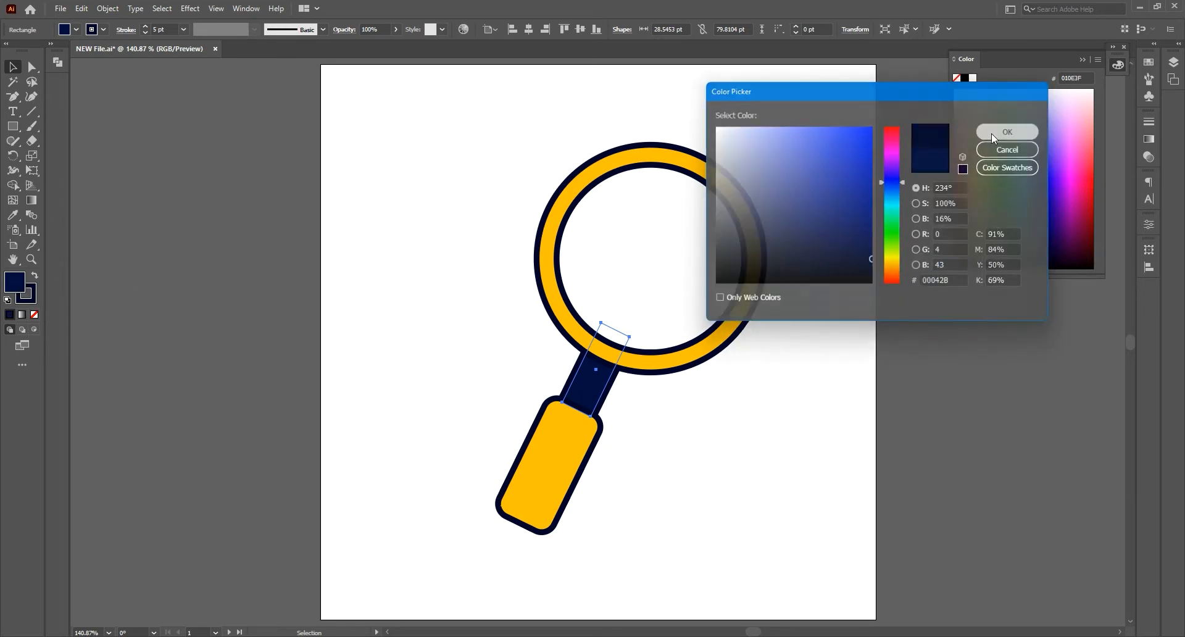
pyautogui.click(751, 423)
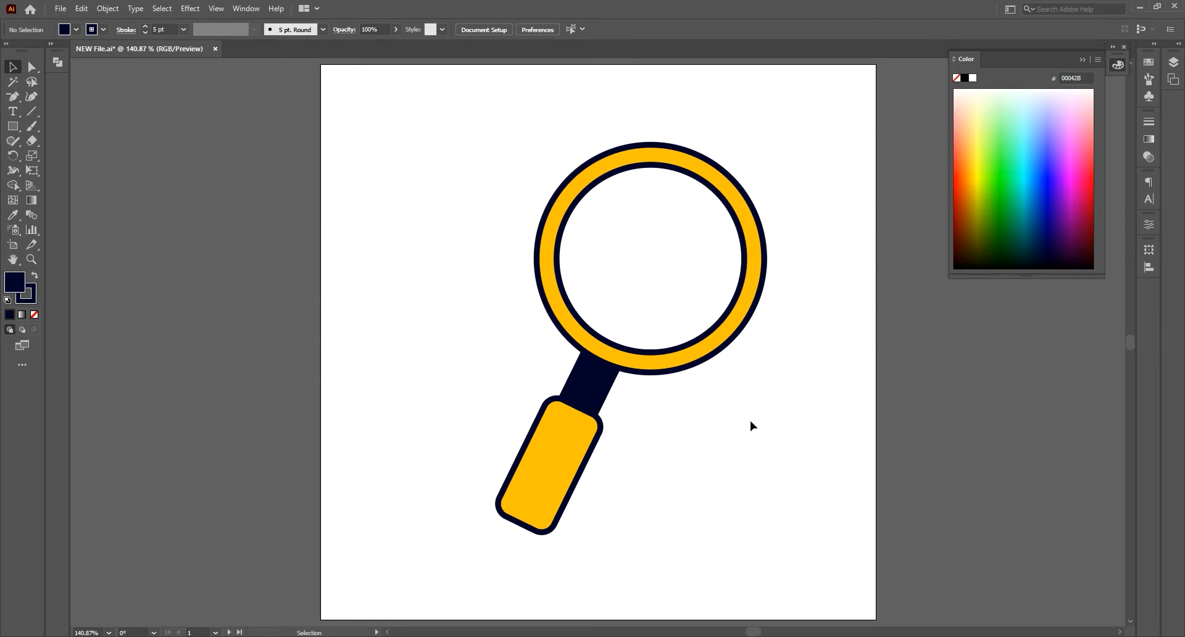
# - Copy the yellow outer circle and paste two copies of it in place
pyautogui.click(732, 336)
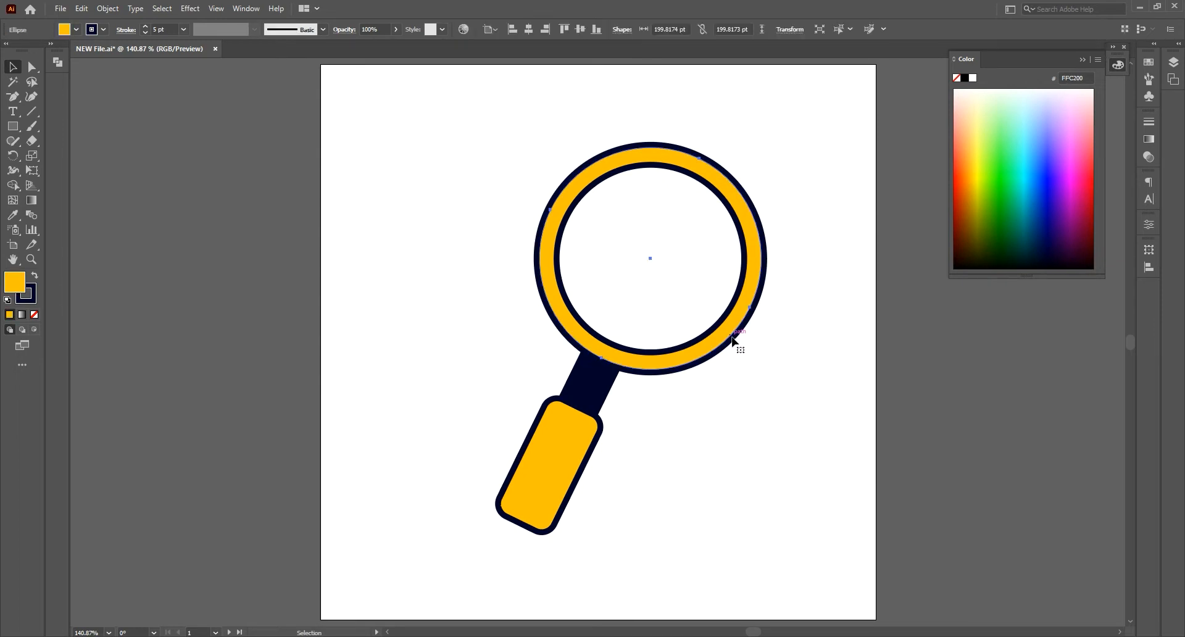
pyautogui.click(81, 8)
pyautogui.click(99, 70)
pyautogui.click(80, 8)
pyautogui.click(117, 122)
pyautogui.click(81, 8)
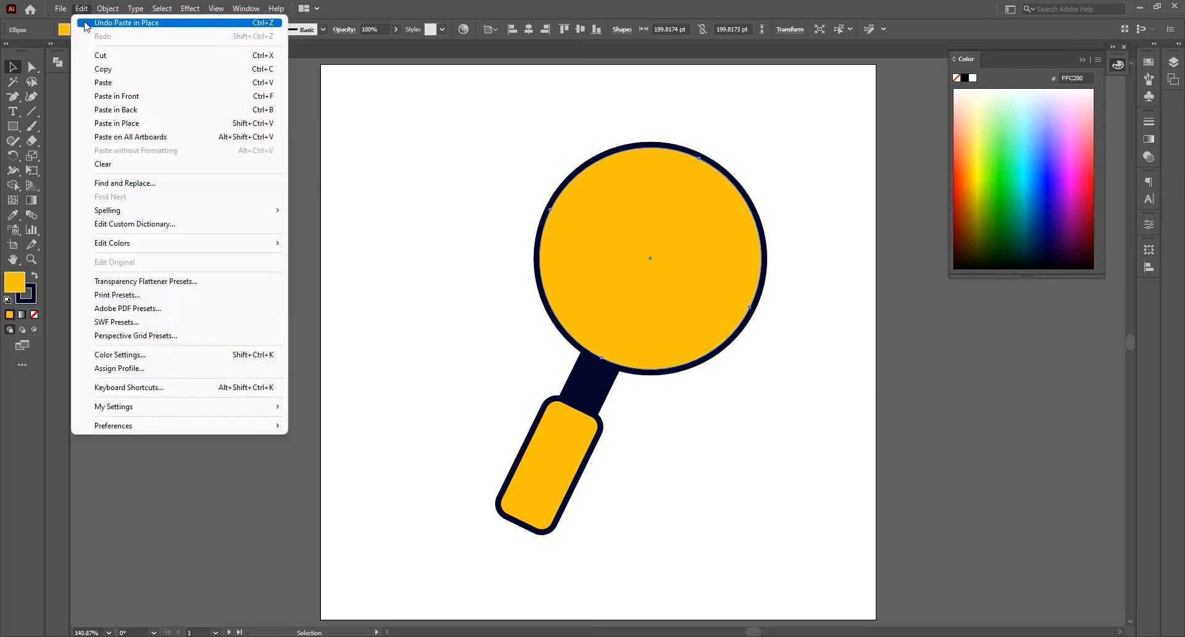
pyautogui.click(105, 123)
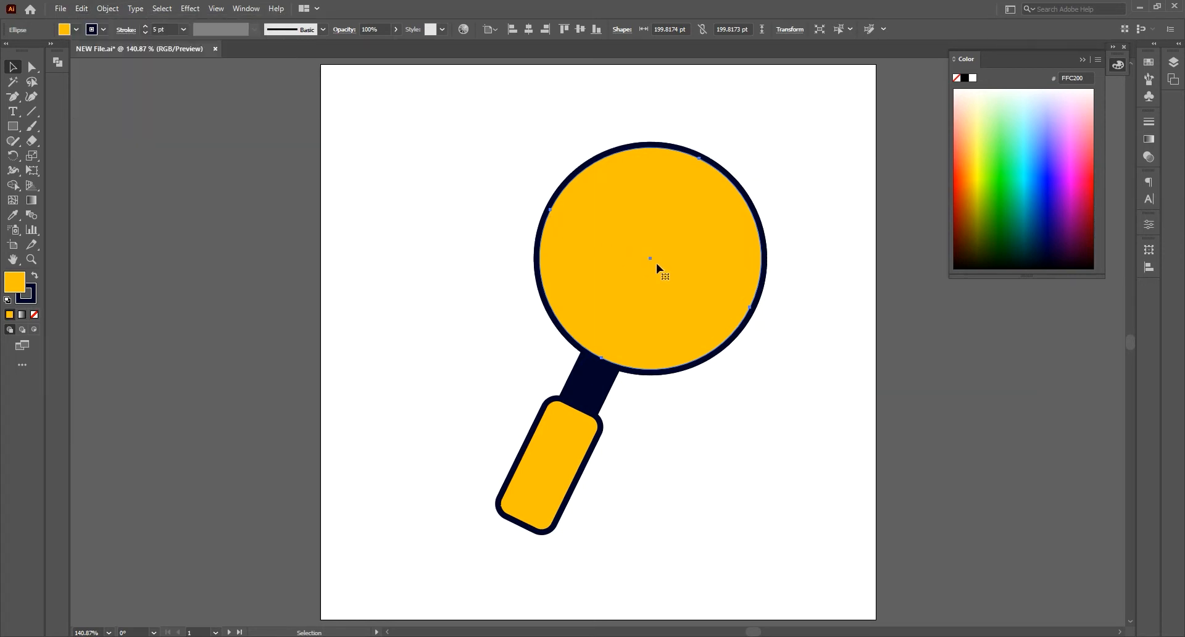
# - Offset the front circle copy slightly up and left, split the copies with Shape Builder, and delete all but the lower-right crescent
pyautogui.moveTo(694, 278); pyautogui.dragTo(685, 273)
pyautogui.keyDown('shift'); pyautogui.click(747, 315); pyautogui.keyUp('shift')
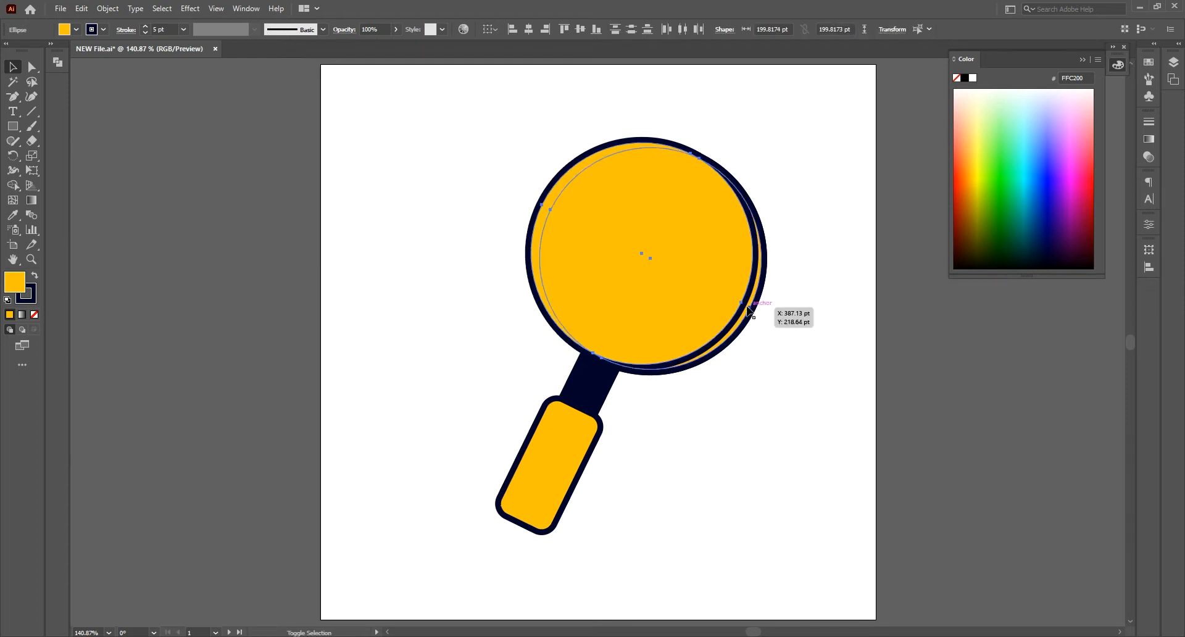
pyautogui.click(13, 185)
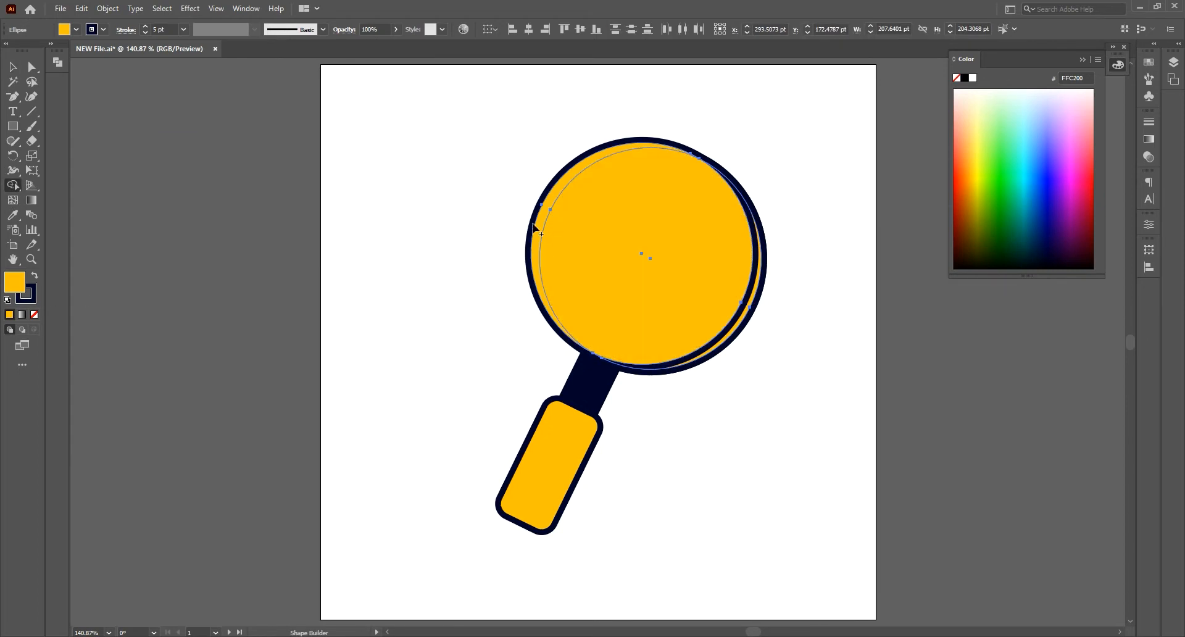
pyautogui.moveTo(525, 193); pyautogui.dragTo(628, 253)
pyautogui.click(11, 68)
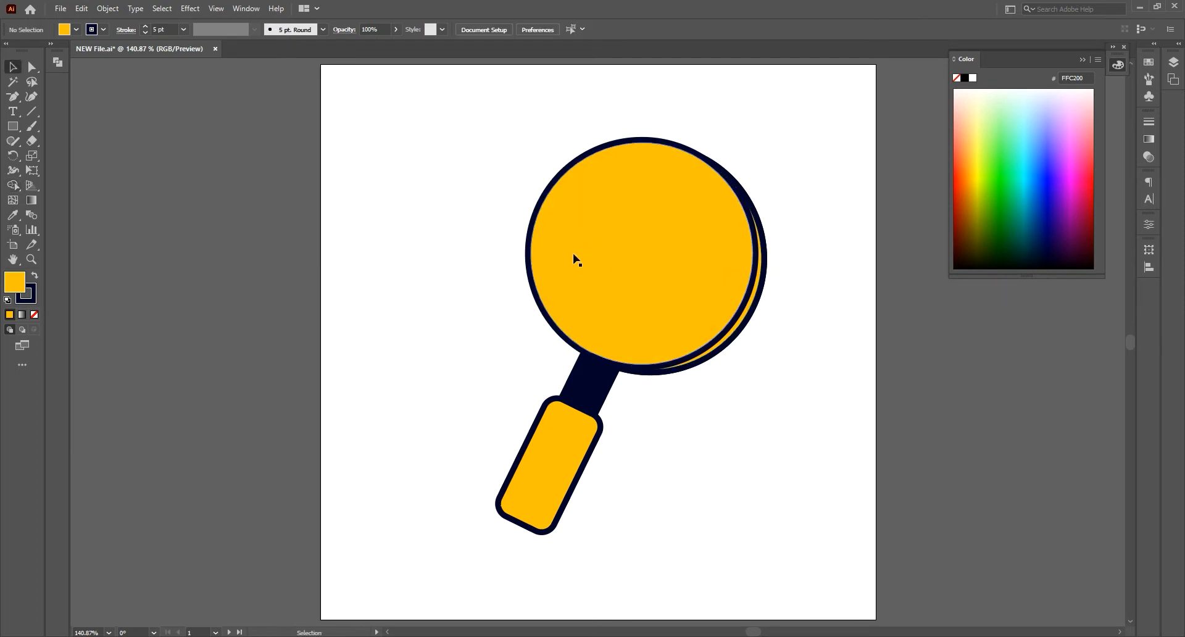
pyautogui.hotkey('ctrl', 'z')
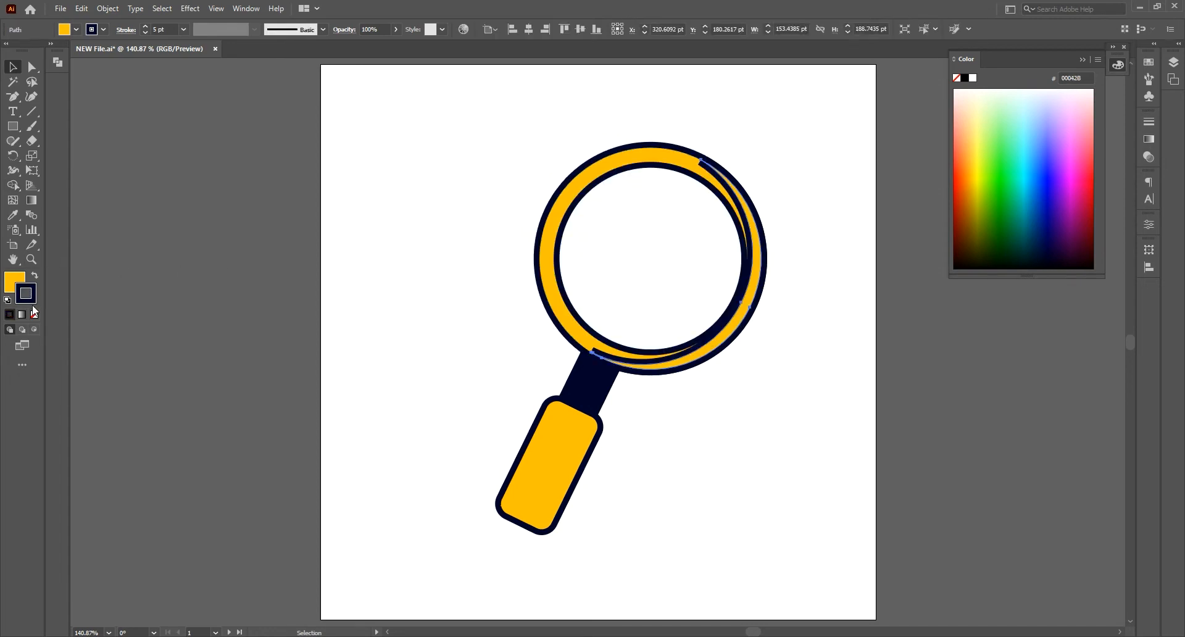
# - Remove the stroke from the ring's lower-right crescent and fill it with black 000000
pyautogui.click(34, 314)
pyautogui.click(14, 283)
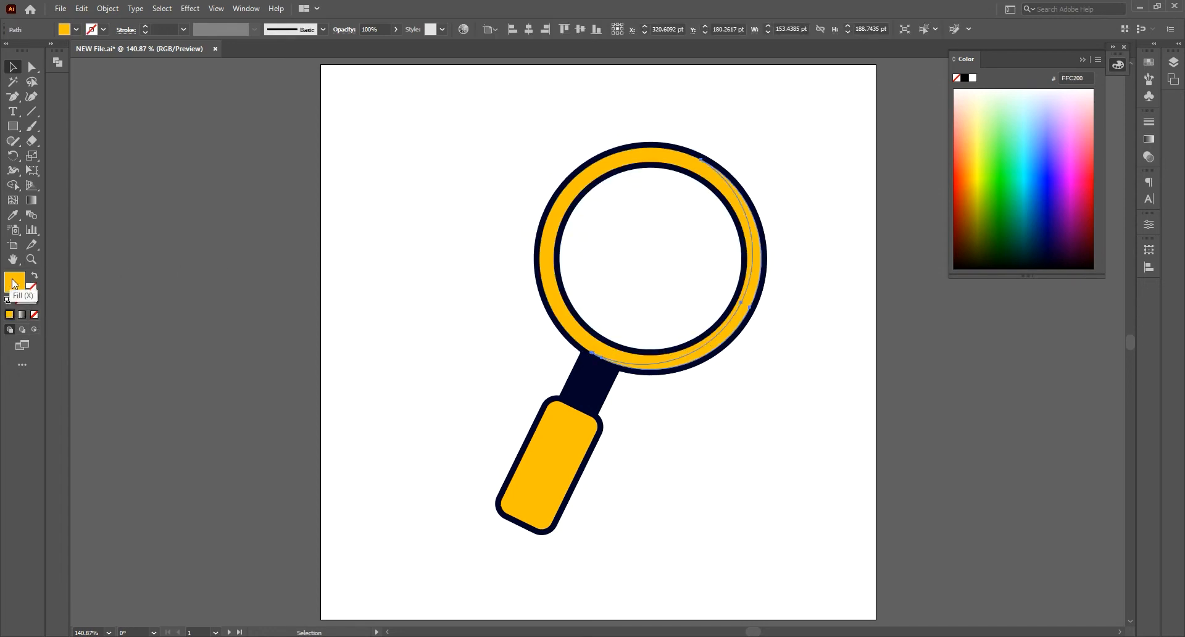
pyautogui.doubleClick(14, 282)
pyautogui.moveTo(756, 244); pyautogui.dragTo(717, 285)
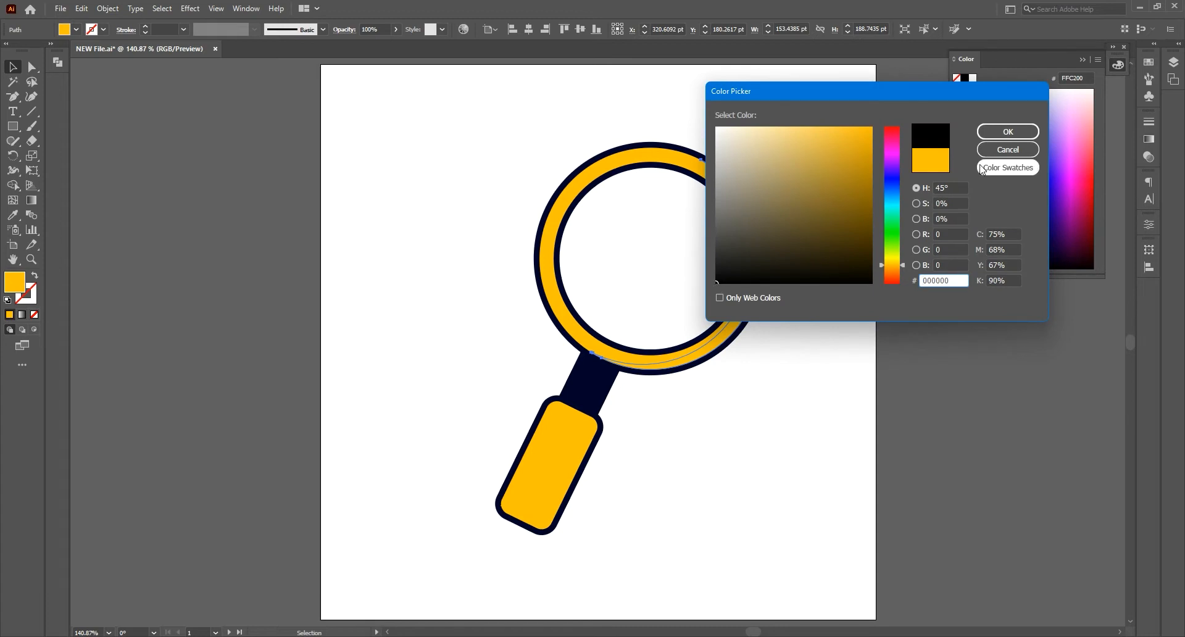
pyautogui.click(1008, 131)
# - Set the black crescent's opacity to 20% and deselect it
pyautogui.click(369, 29)
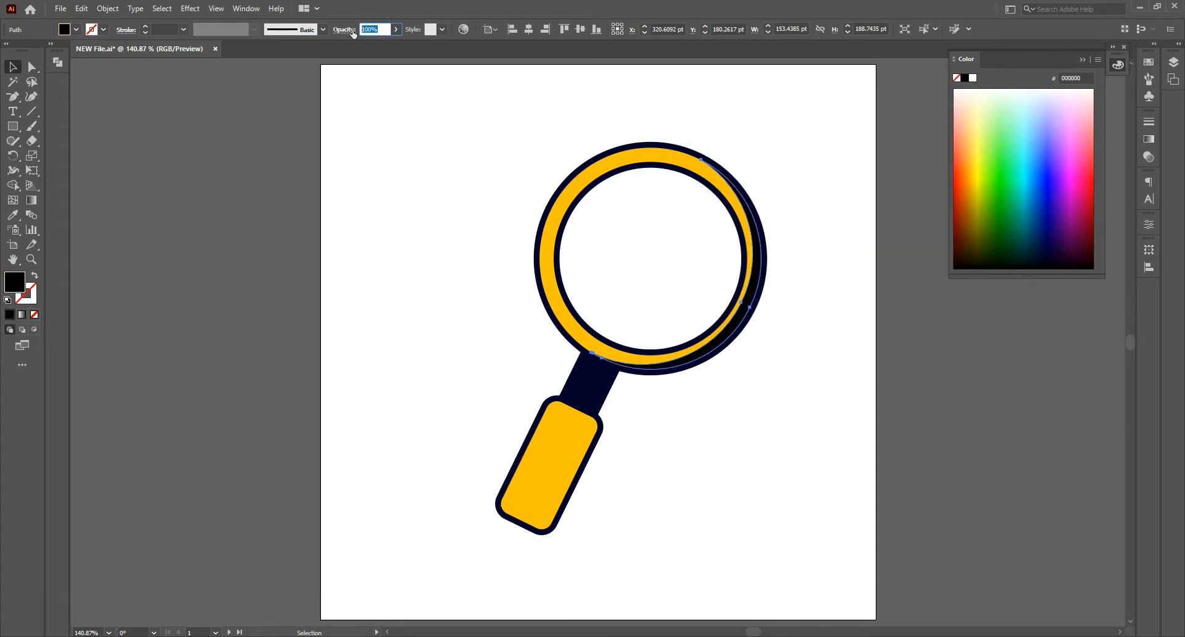
pyautogui.write('20')
pyautogui.press('Return')
pyautogui.click(403, 180)
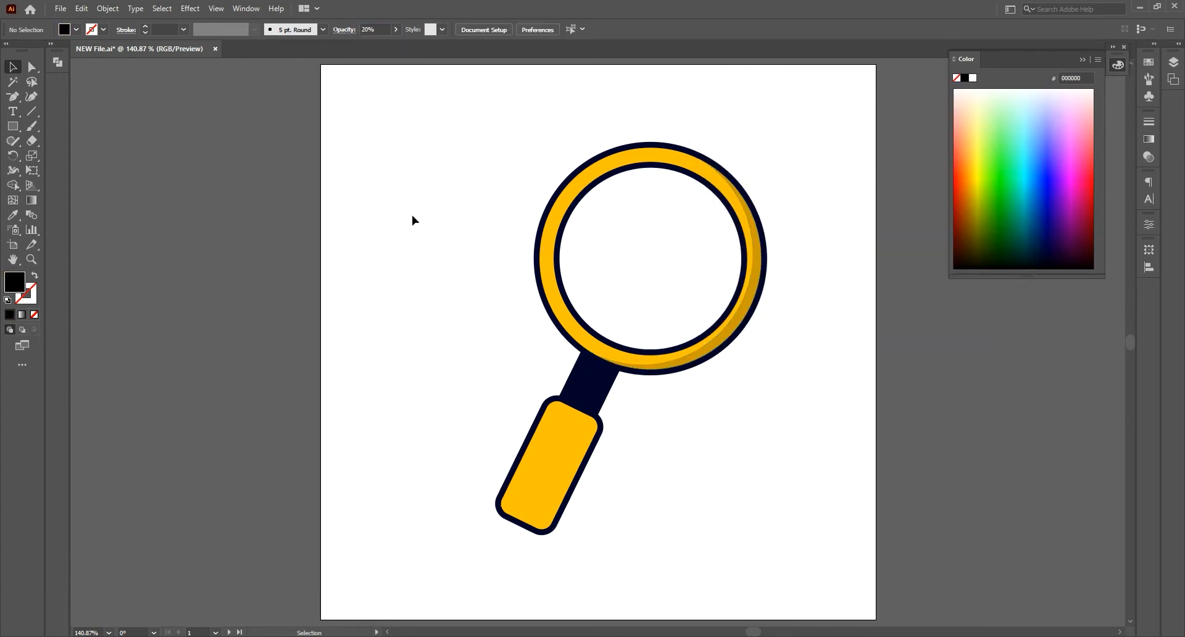
# - Copy the ring's yellow outer circle again and paste two more copies in place
pyautogui.click(545, 277)
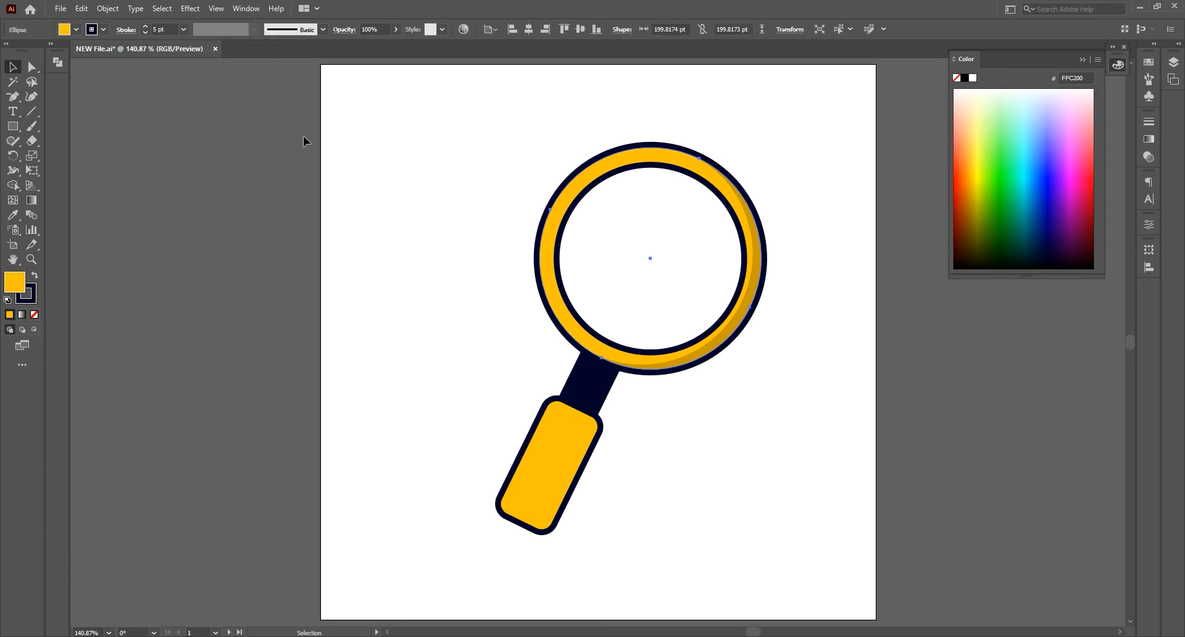
pyautogui.click(86, 7)
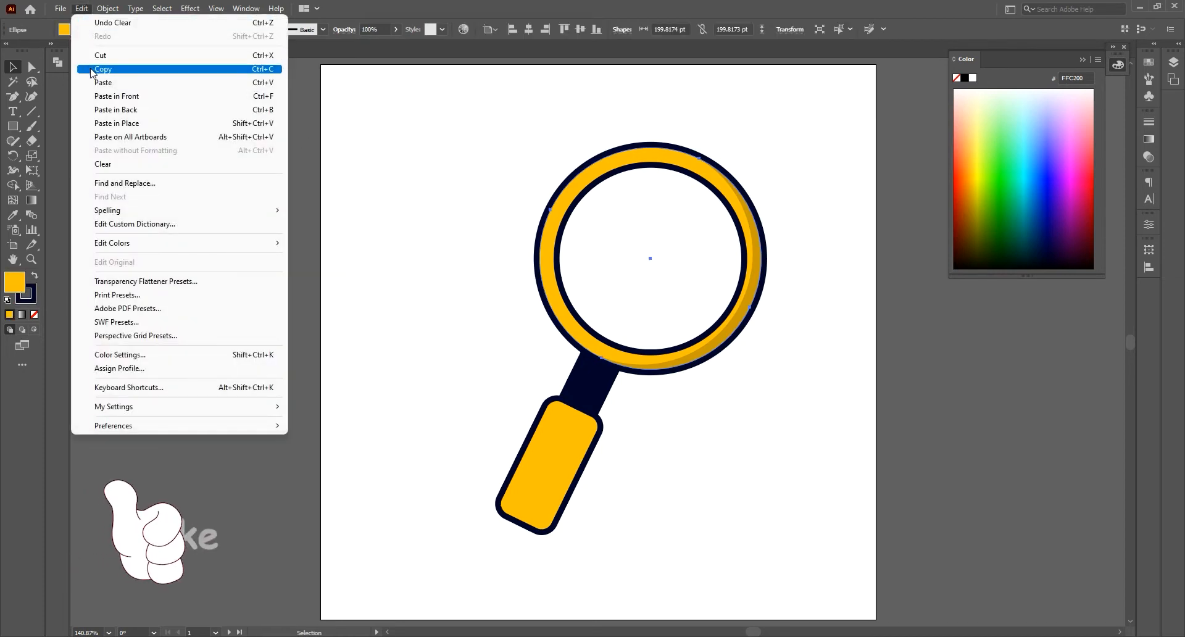
pyautogui.click(101, 68)
pyautogui.click(81, 8)
pyautogui.click(111, 124)
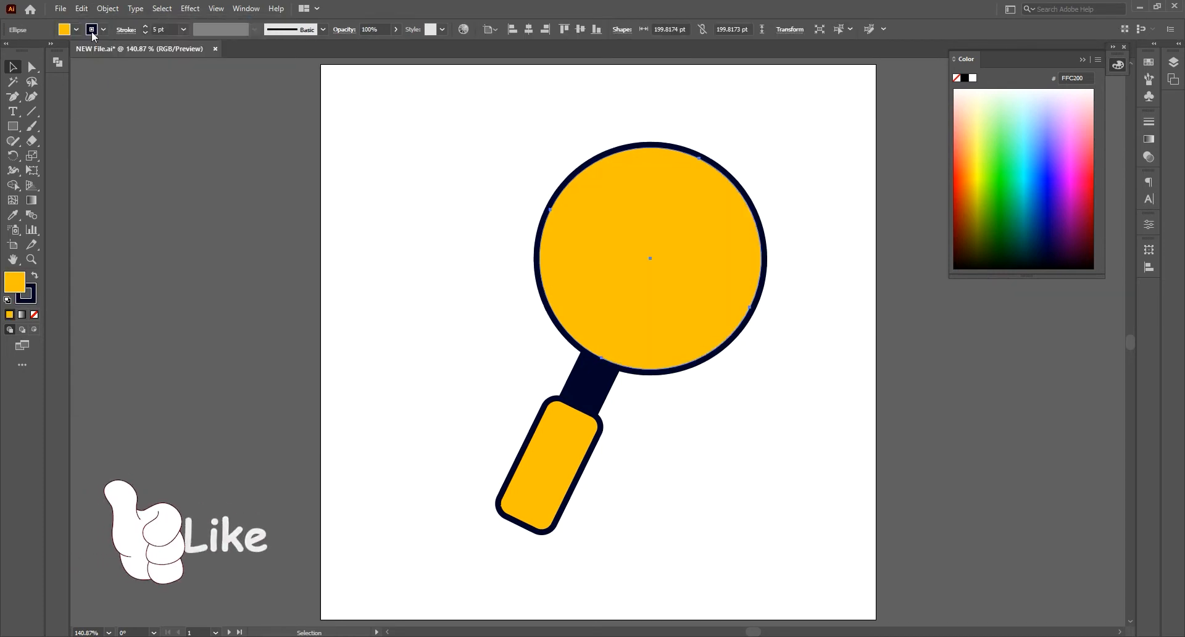
pyautogui.click(82, 8)
pyautogui.click(112, 124)
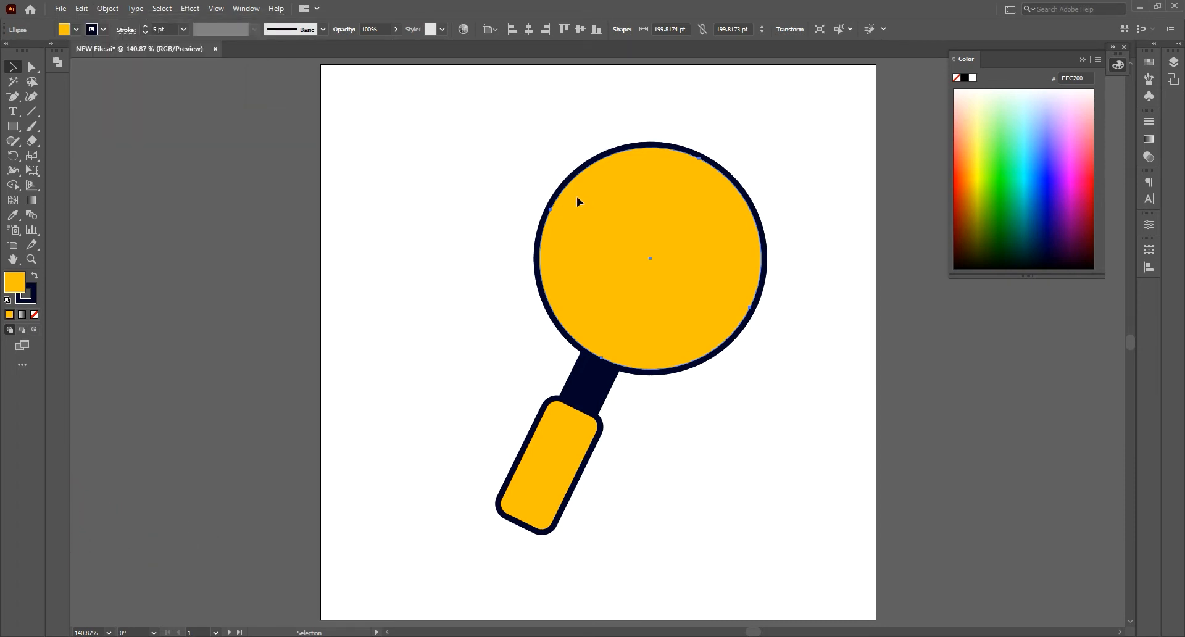
# - Offset the front circle copy slightly down and right, split the copies with Shape Builder, and delete all but the upper-left crescent
pyautogui.moveTo(578, 197); pyautogui.dragTo(582, 202)
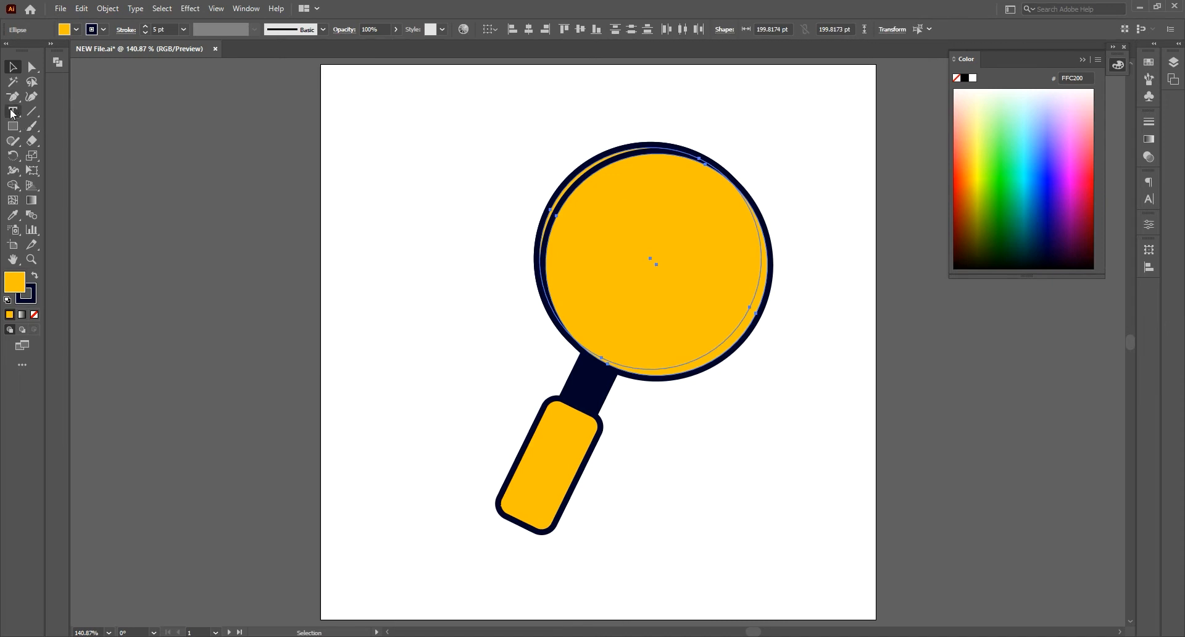
pyautogui.click(12, 185)
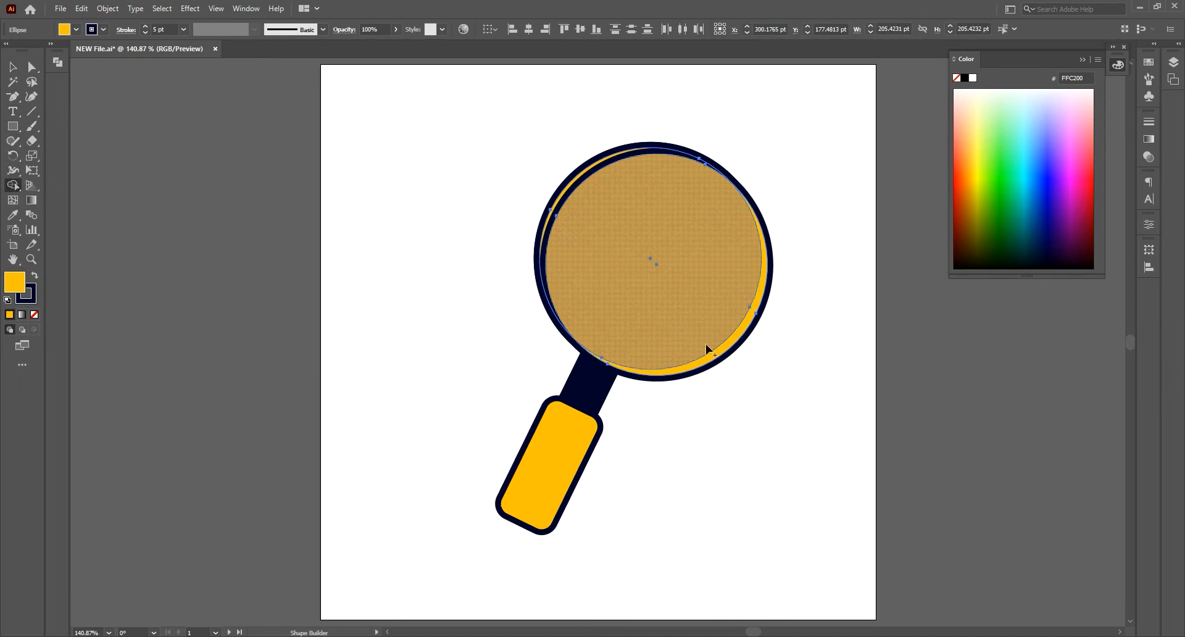
pyautogui.click(693, 315)
pyautogui.click(13, 67)
pyautogui.click(121, 154)
pyautogui.click(596, 247)
pyautogui.press('Delete')
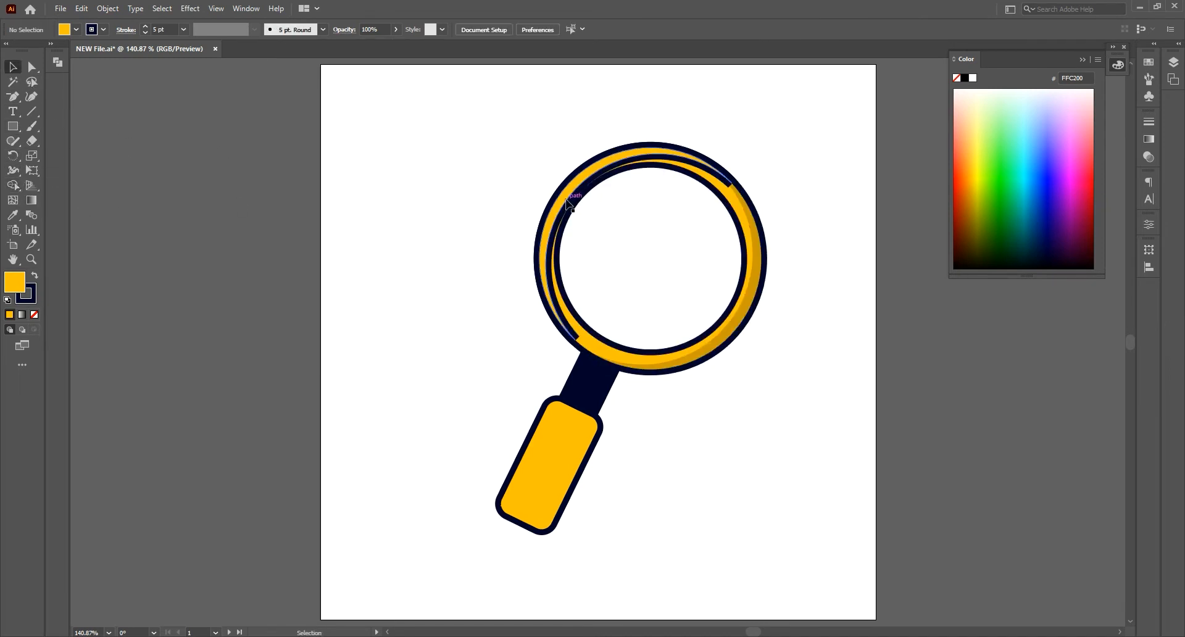
# - Remove the stroke from the ring's upper-left crescent
pyautogui.click(555, 200)
pyautogui.click(26, 294)
pyautogui.click(35, 314)
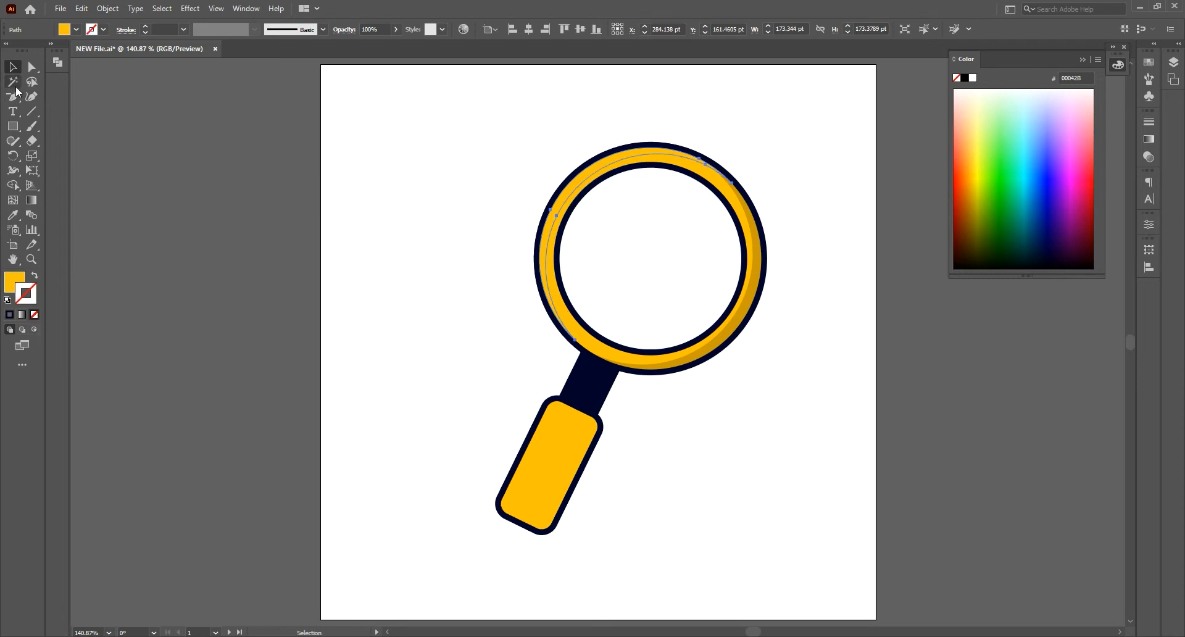
# - Nudge the upper-left crescent's inner anchor point up and left to X 210.23 pt, Y 134.33 pt
pyautogui.moveTo(12, 97); pyautogui.dragTo(68, 109)
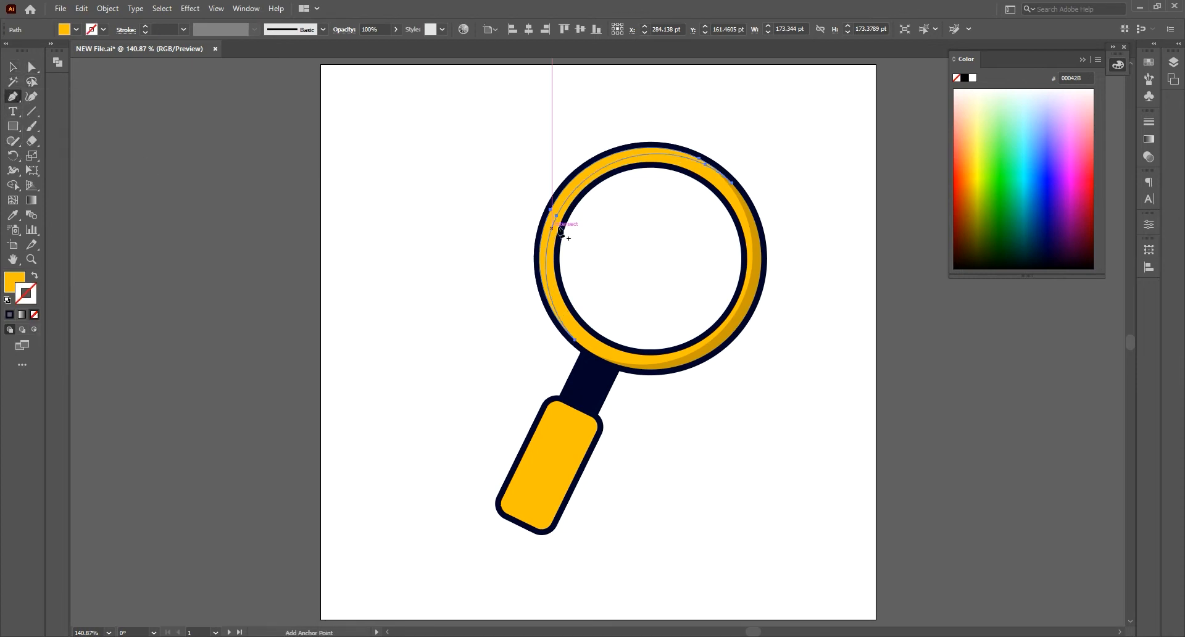
pyautogui.click(558, 217)
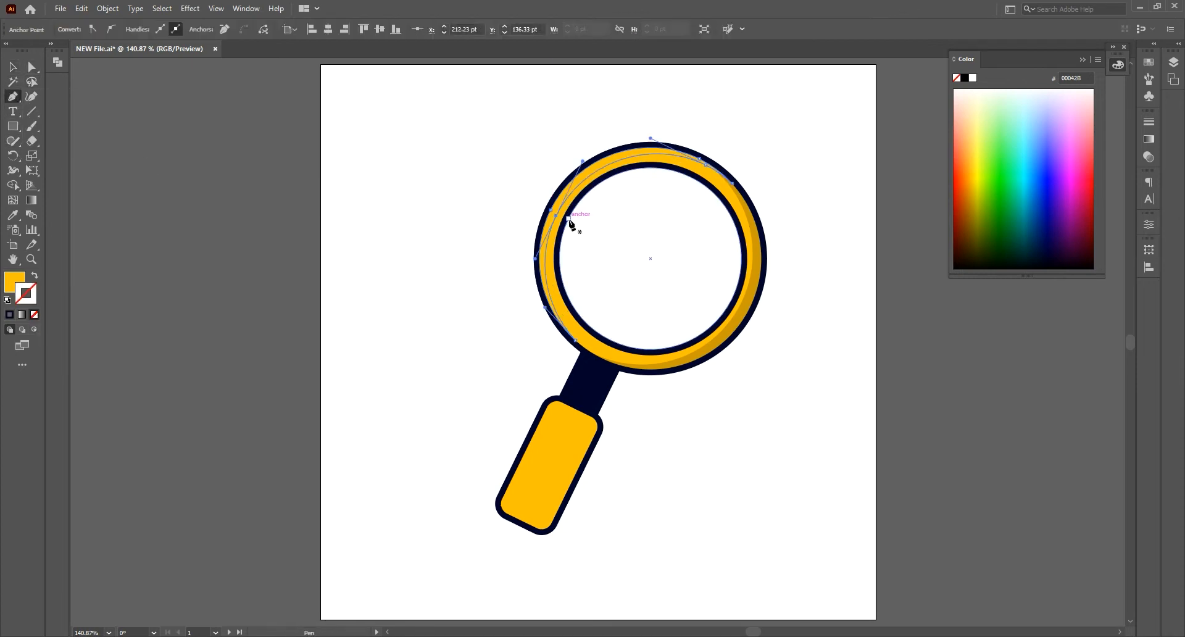
pyautogui.press('Left')
pyautogui.press('Left')
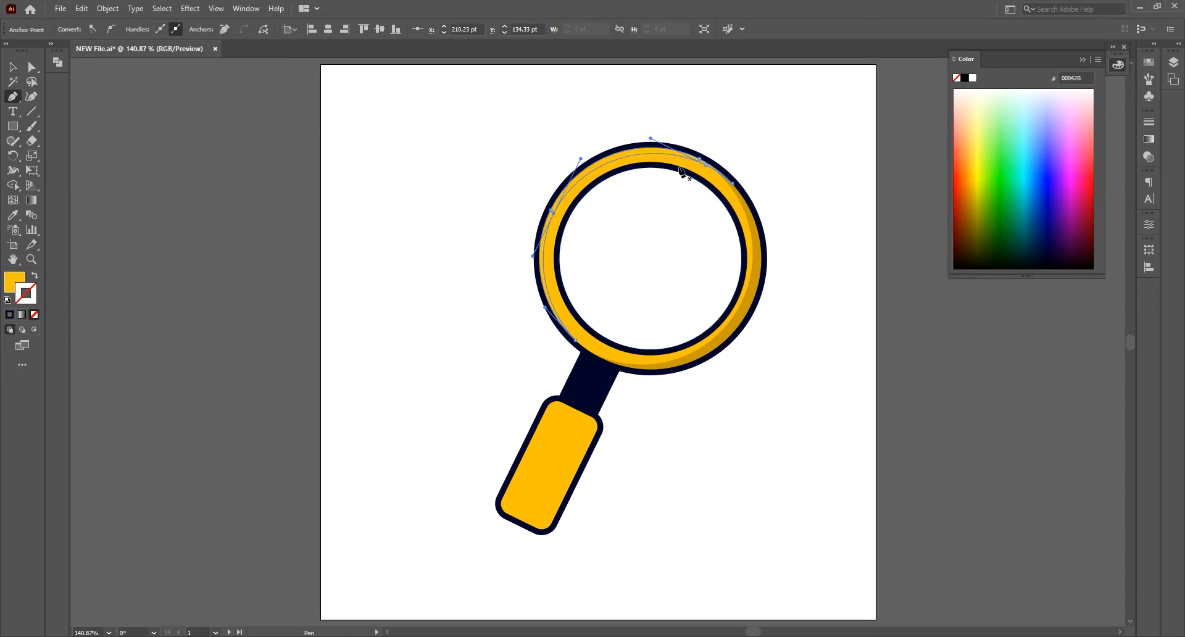
# - Fill the ring's upper-left crescent with white FFFFFF and deselect it
pyautogui.click(12, 66)
pyautogui.doubleClick(14, 282)
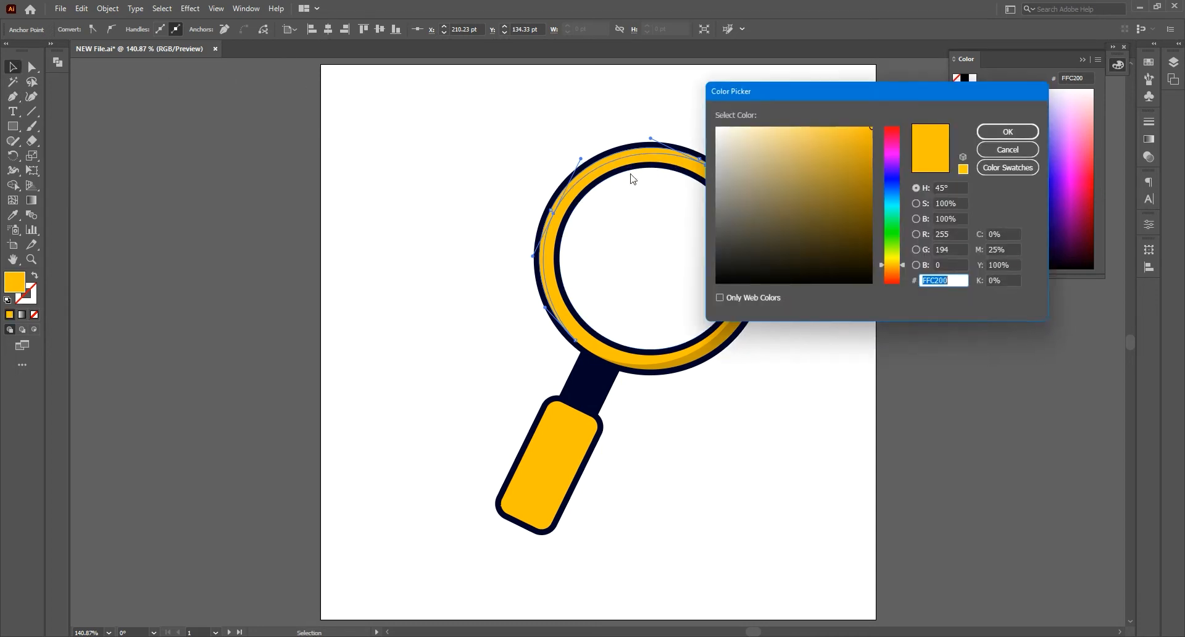
pyautogui.moveTo(726, 134); pyautogui.dragTo(709, 119)
pyautogui.click(1006, 130)
pyautogui.click(608, 226)
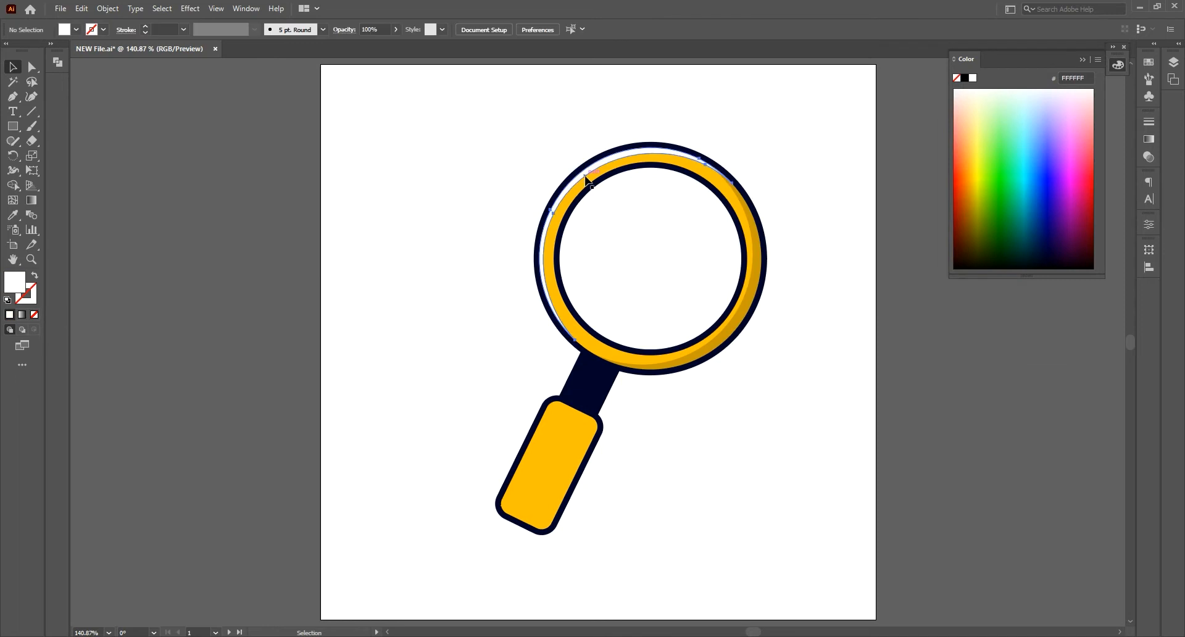
# - Set the white highlight crescent's opacity to 80% and deselect it
pyautogui.click(586, 179)
pyautogui.write('80')
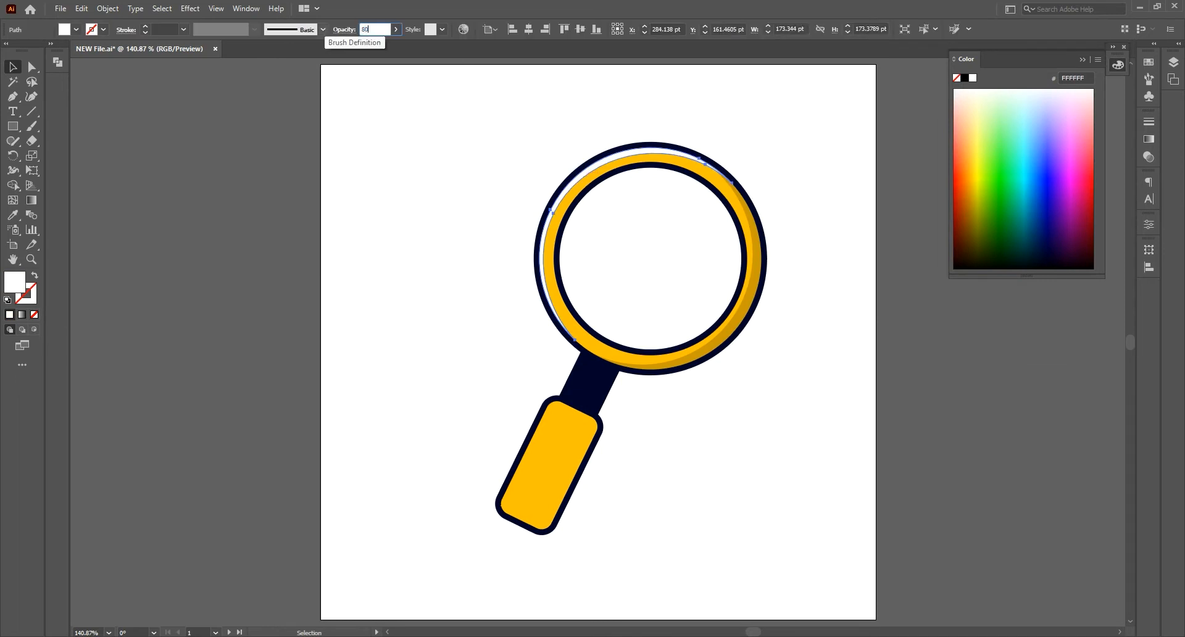
pyautogui.press('Return')
pyautogui.click(411, 231)
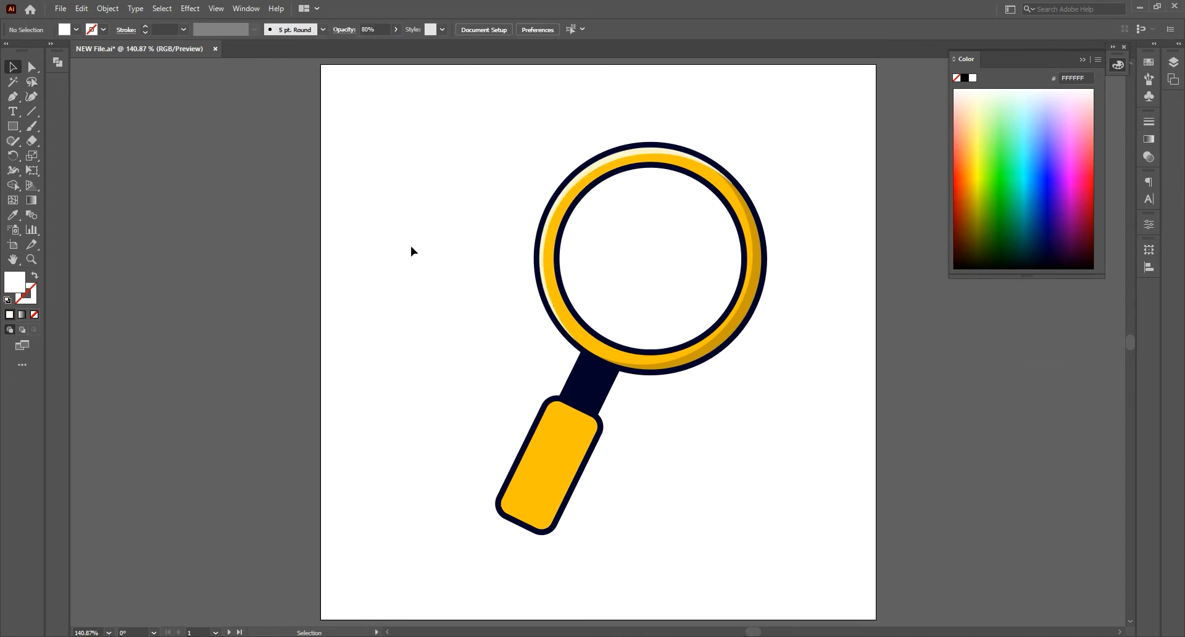
# - Fill the inner lens circle with very light blue F3FCFF
pyautogui.click(614, 295)
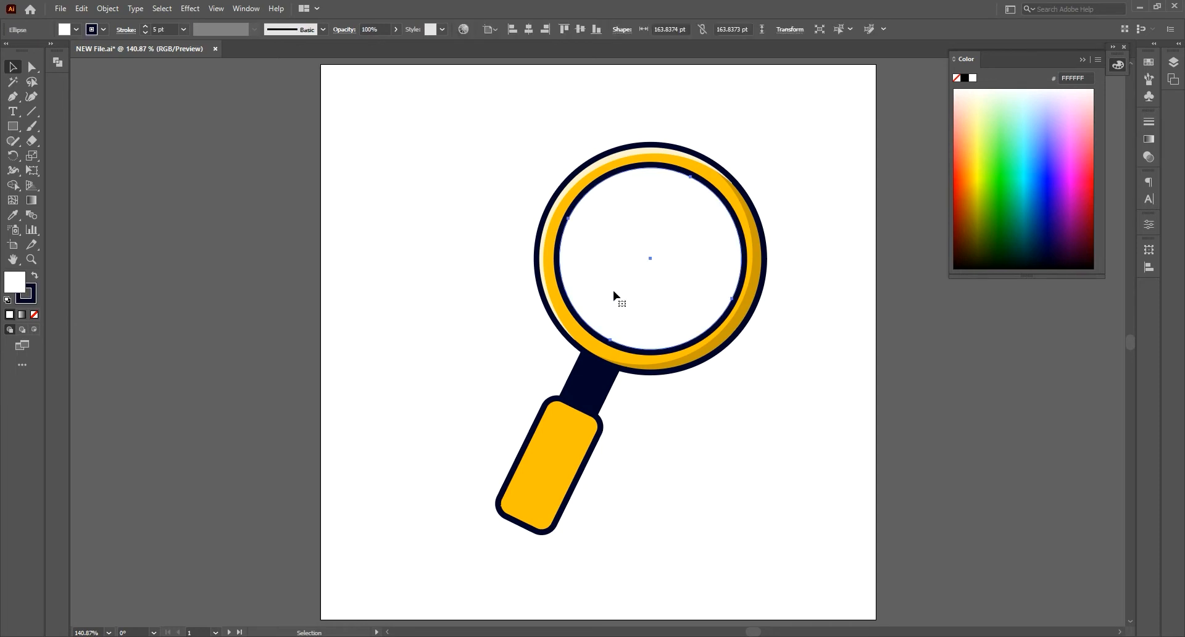
pyautogui.doubleClick(14, 283)
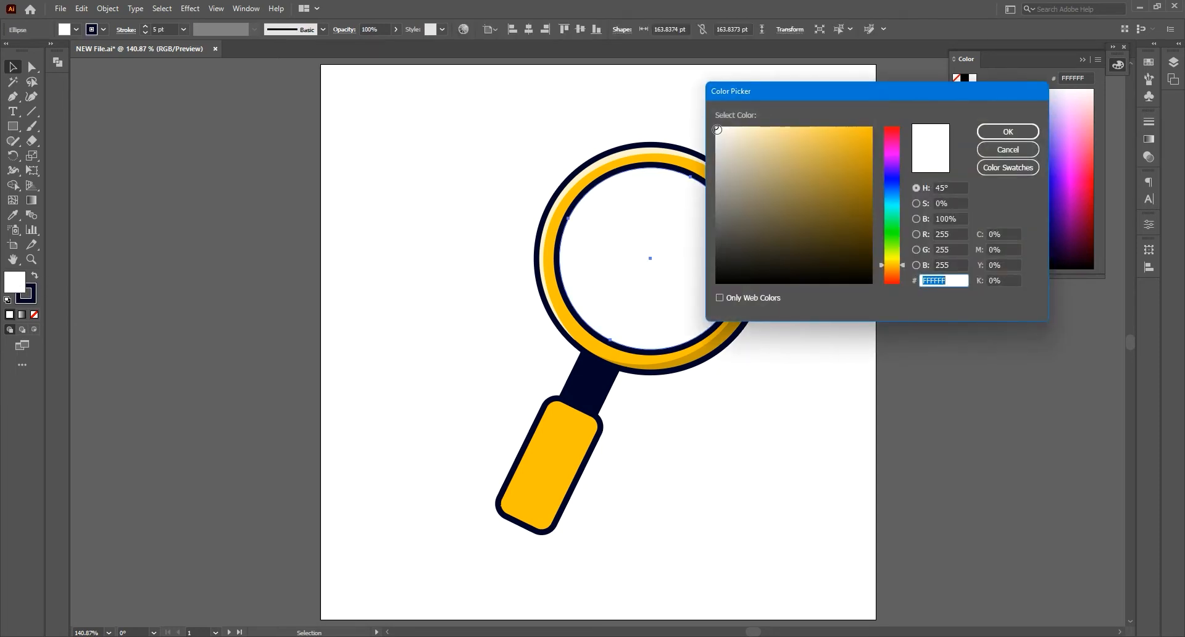
pyautogui.click(720, 128)
pyautogui.moveTo(891, 213); pyautogui.dragTo(893, 198)
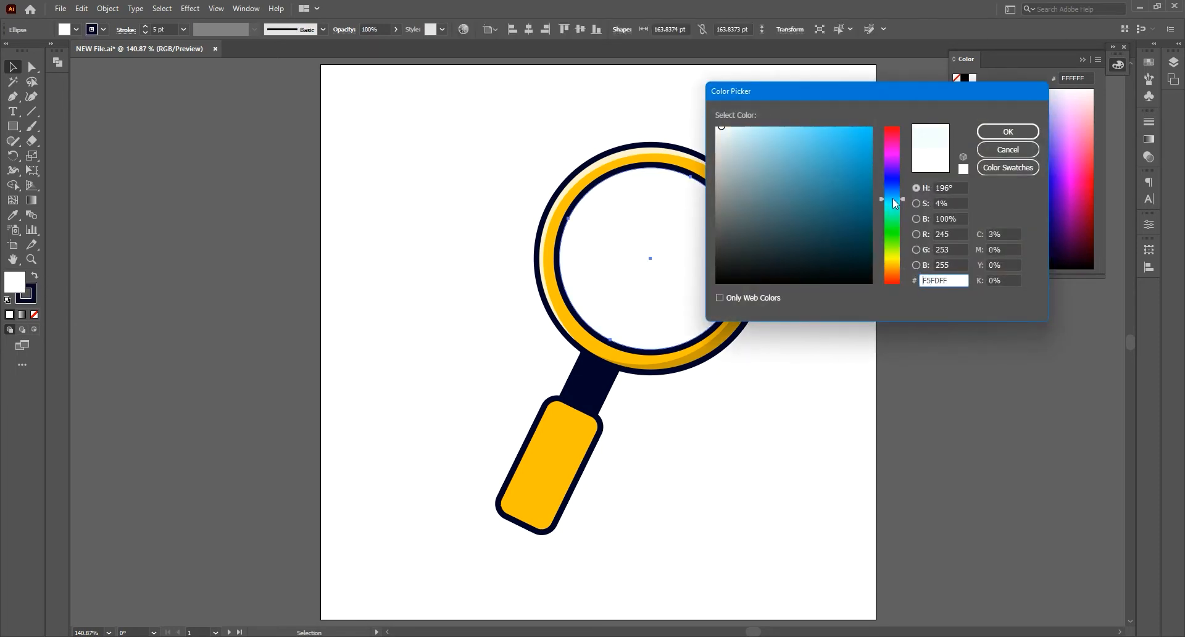
pyautogui.click(724, 128)
pyautogui.click(1007, 131)
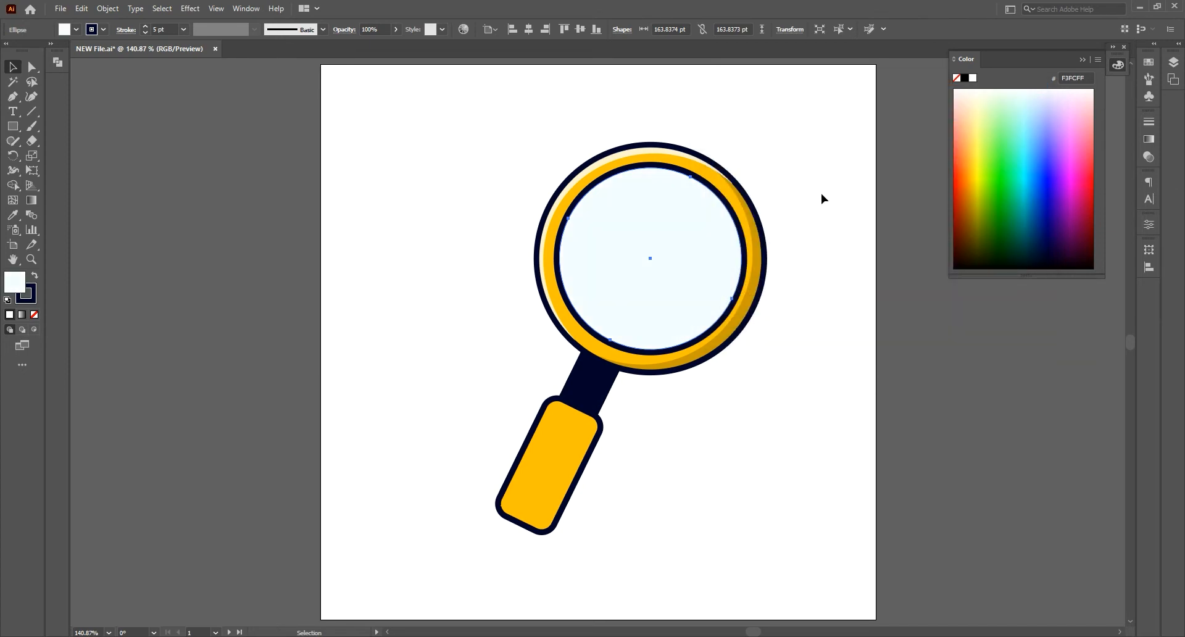
# - Copy the light blue lens circle and paste two copies of it in place
pyautogui.click(81, 8)
pyautogui.click(96, 69)
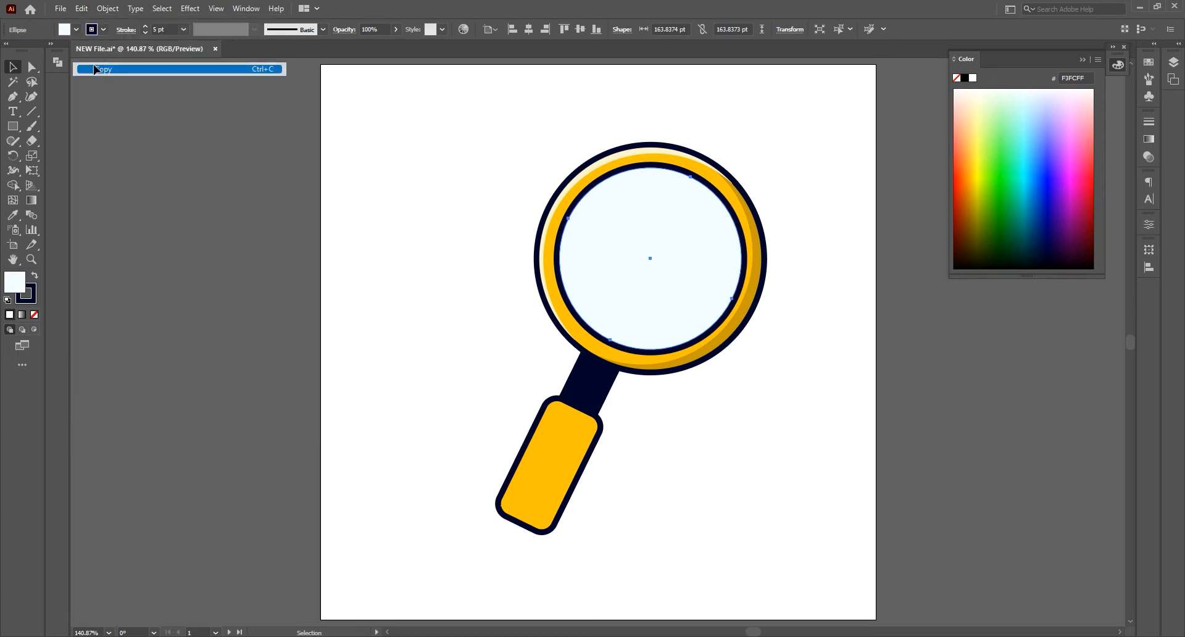
pyautogui.click(81, 8)
pyautogui.click(117, 123)
pyautogui.click(81, 8)
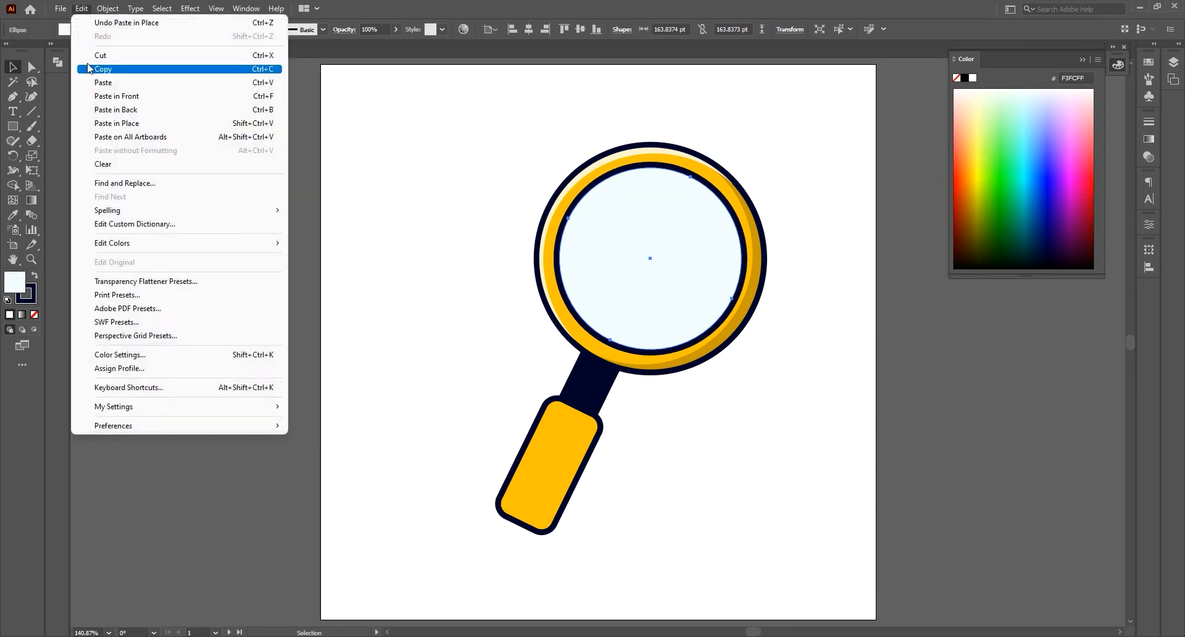
pyautogui.click(116, 123)
# - Offset the front lens copy up and left, split the copies with Shape Builder, and delete all but the lower-right crescent
pyautogui.moveTo(672, 276); pyautogui.dragTo(658, 262)
pyautogui.click(12, 185)
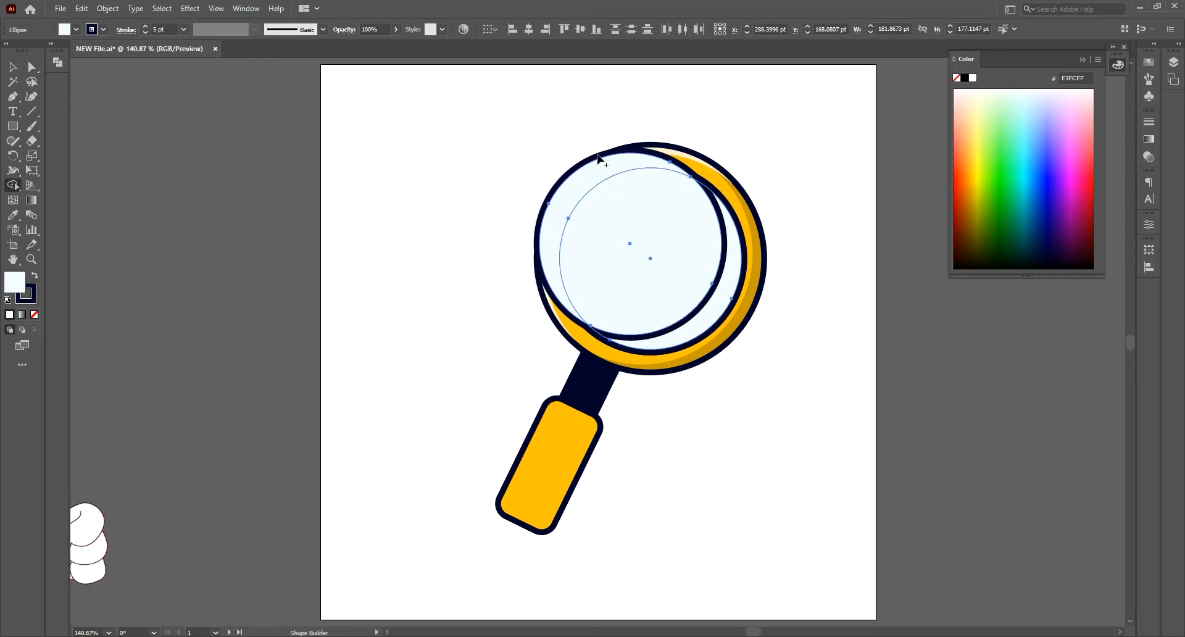
pyautogui.click(627, 204)
pyautogui.press('v')
pyautogui.click(525, 166)
pyautogui.click(574, 201)
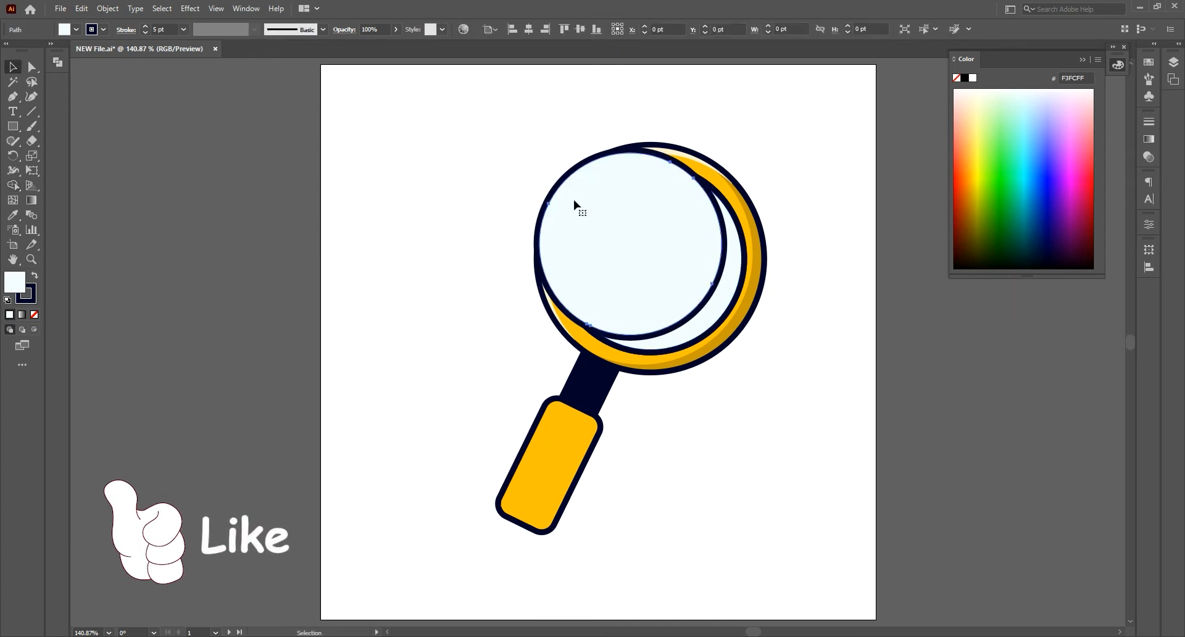
pyautogui.press('Delete')
# - Remove the stroke from the lens's lower-right crescent, fill it with light blue E9FAFF, and deselect it
pyautogui.click(727, 271)
pyautogui.click(32, 294)
pyautogui.click(35, 315)
pyautogui.click(14, 281)
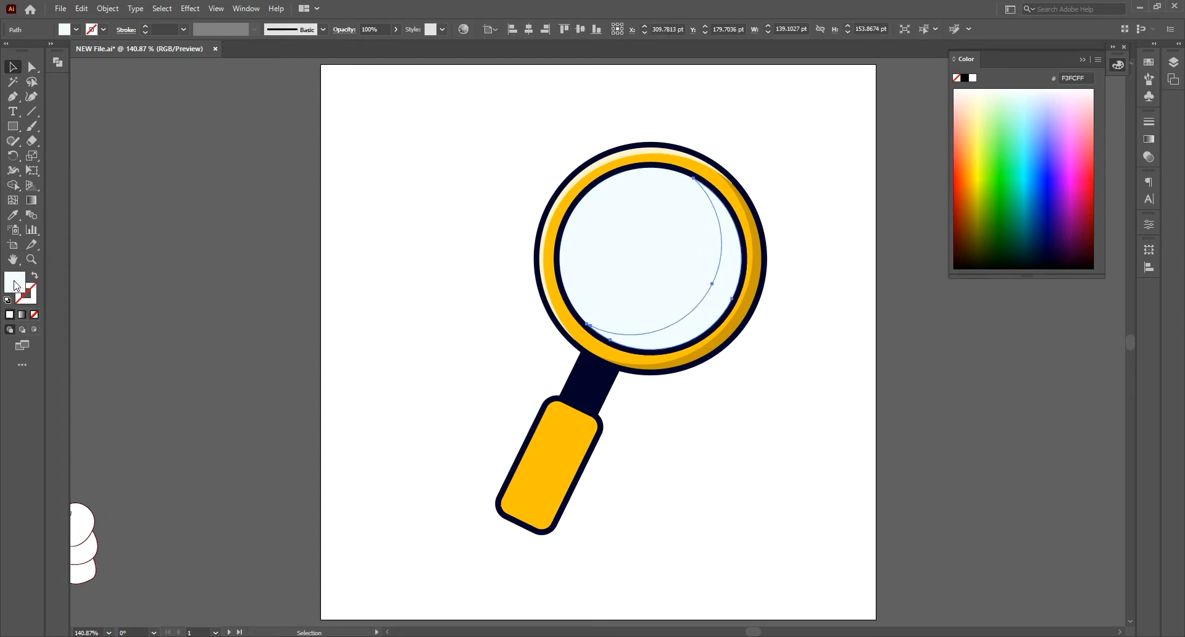
pyautogui.doubleClick(13, 281)
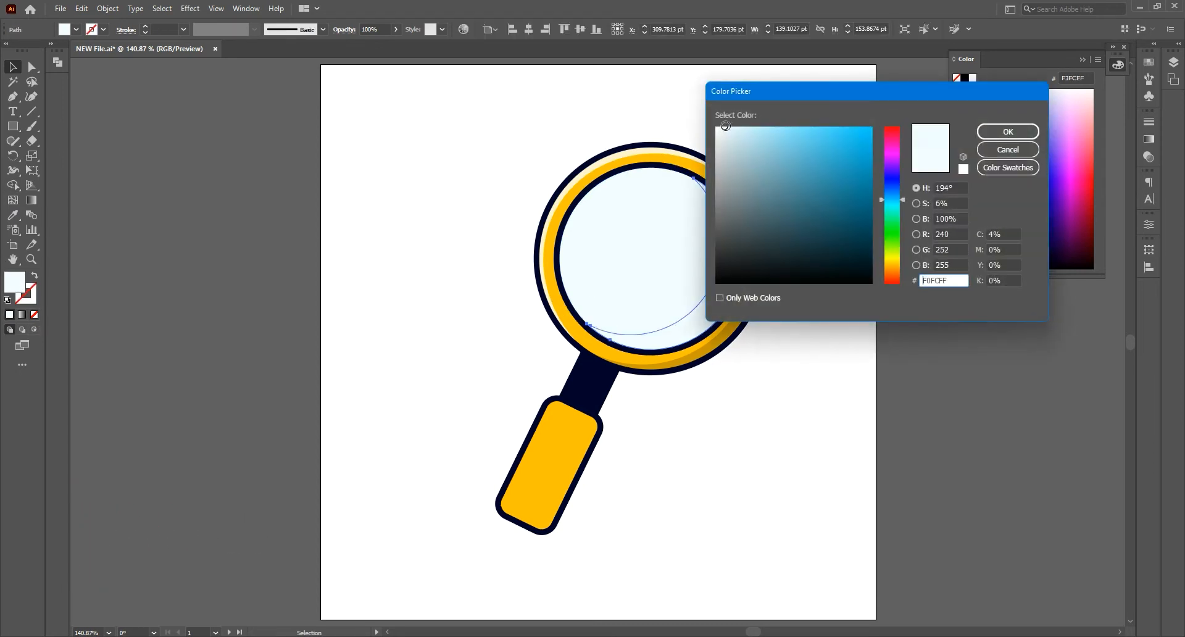
pyautogui.click(992, 131)
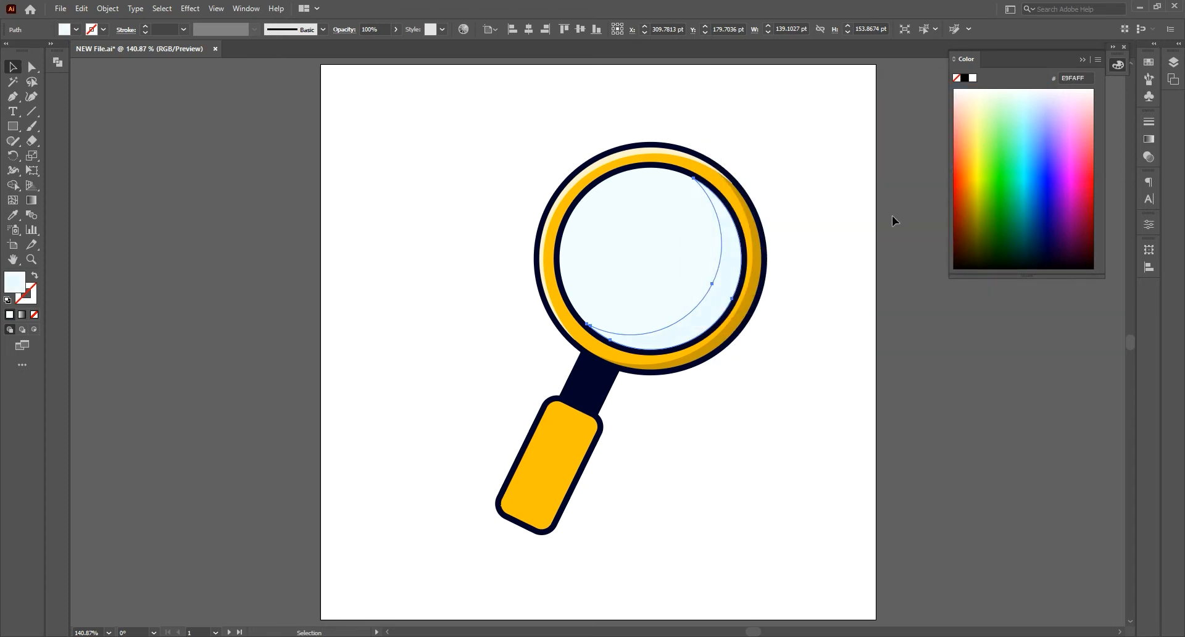
pyautogui.click(891, 217)
# - Refill the lens's lower-right crescent with a slightly deeper light blue, DCF8FF, and deselect it
pyautogui.click(726, 299)
pyautogui.doubleClick(15, 280)
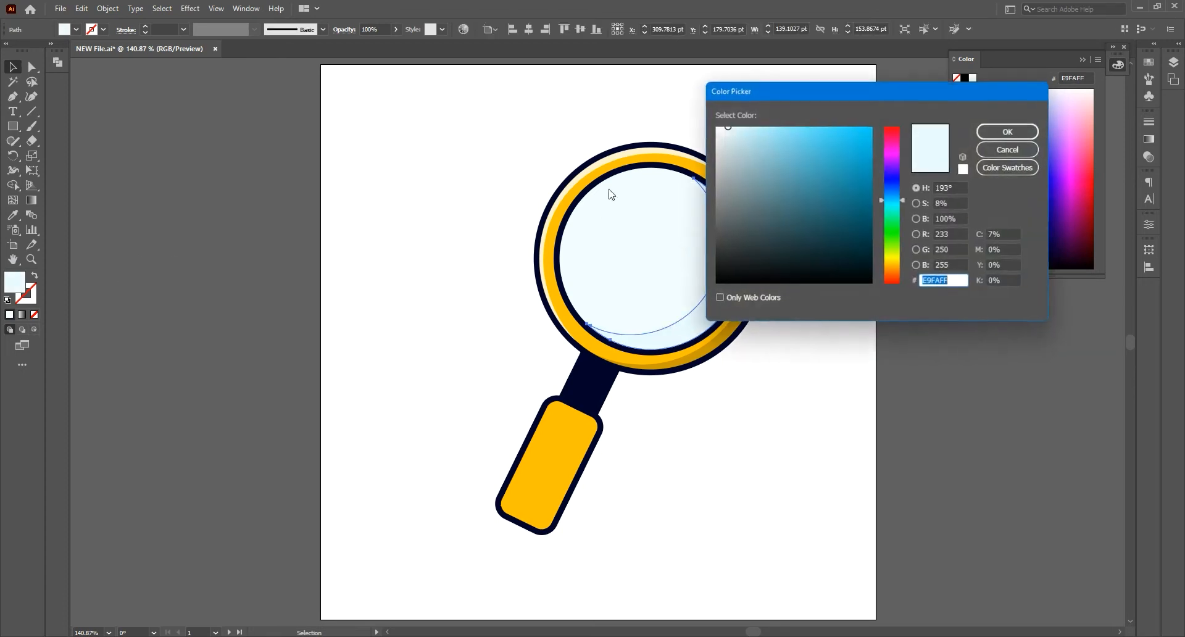
pyautogui.click(735, 126)
pyautogui.click(737, 127)
pyautogui.click(1008, 131)
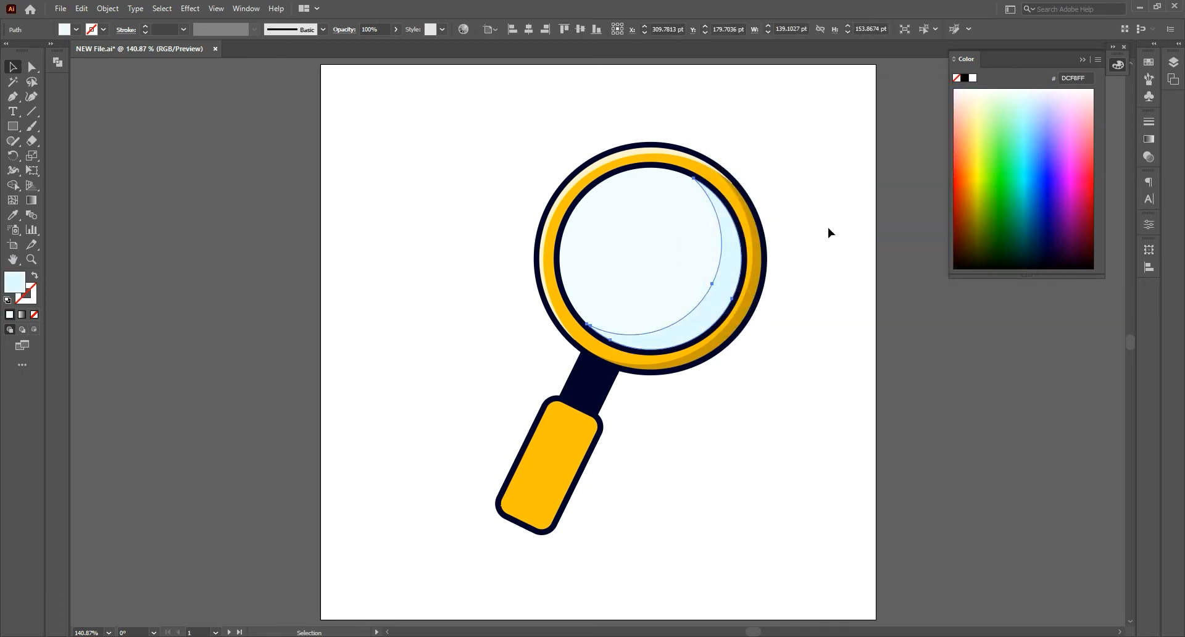
pyautogui.click(827, 227)
# - Copy the main lens circle and paste two copies of it in place
pyautogui.click(692, 262)
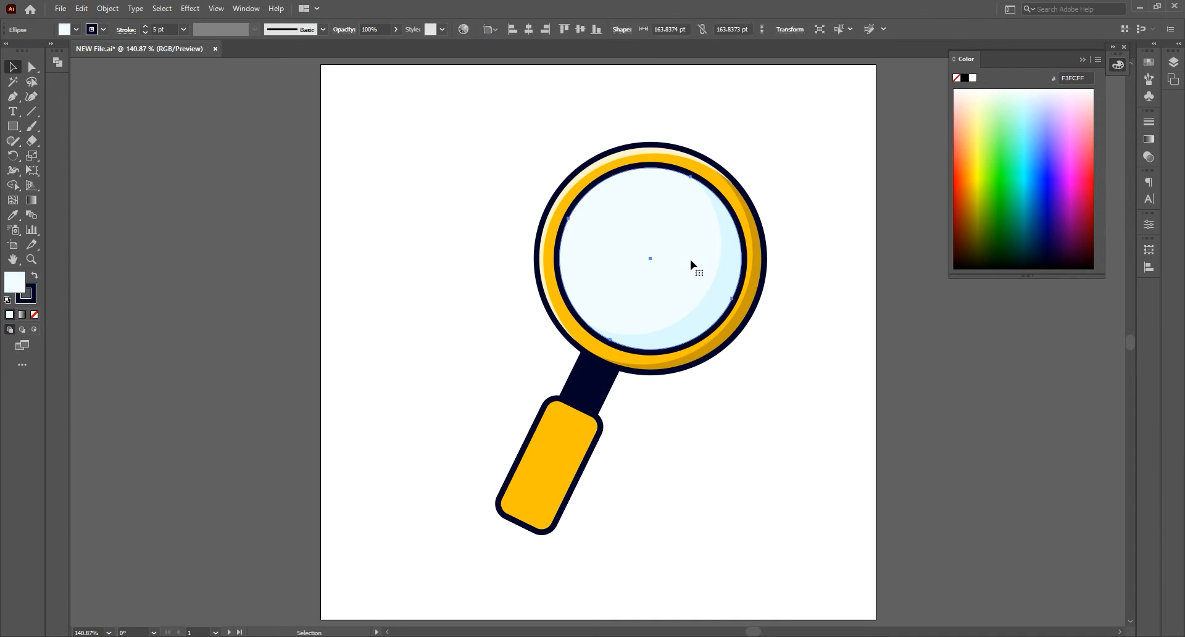
pyautogui.click(79, 9)
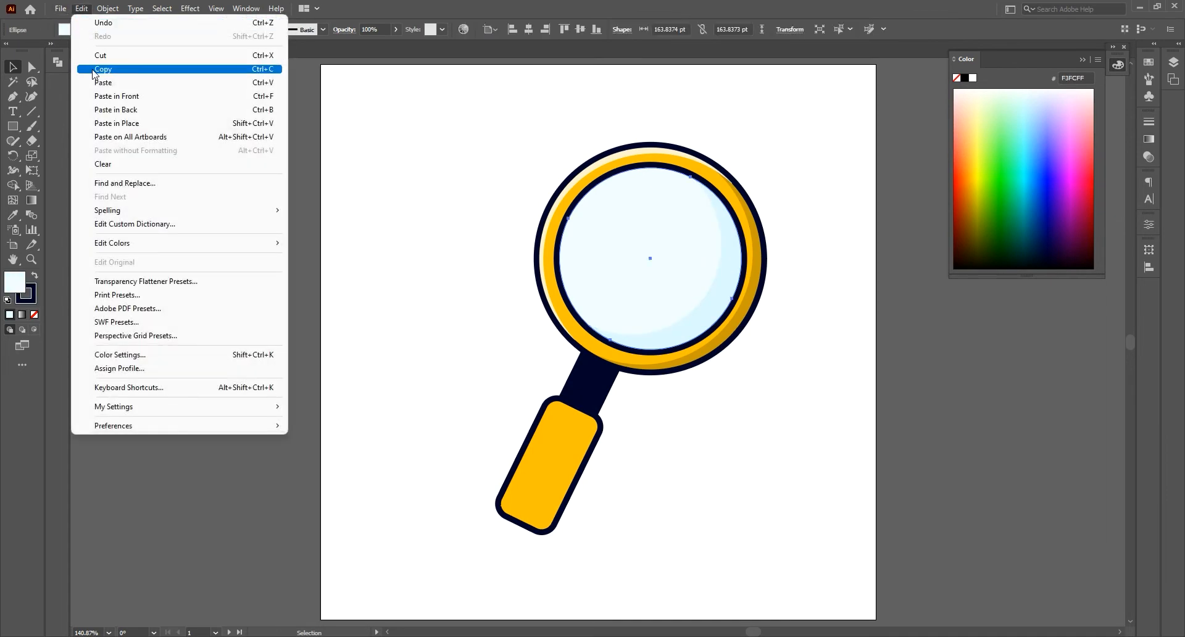
pyautogui.click(98, 69)
pyautogui.click(82, 9)
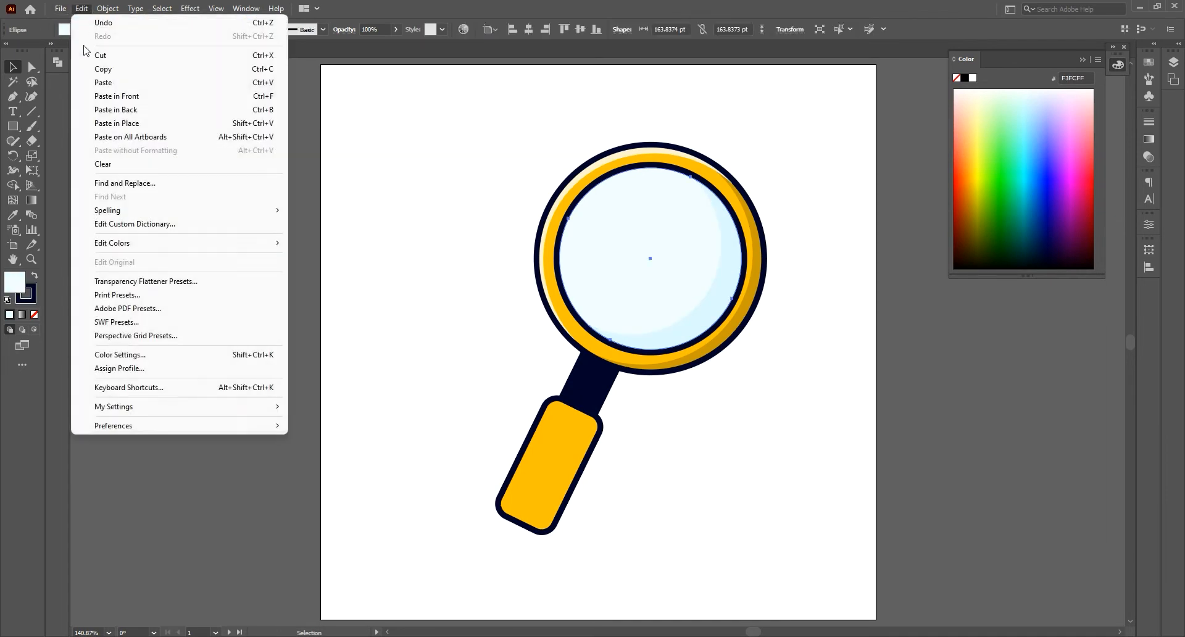
pyautogui.click(111, 123)
pyautogui.click(82, 9)
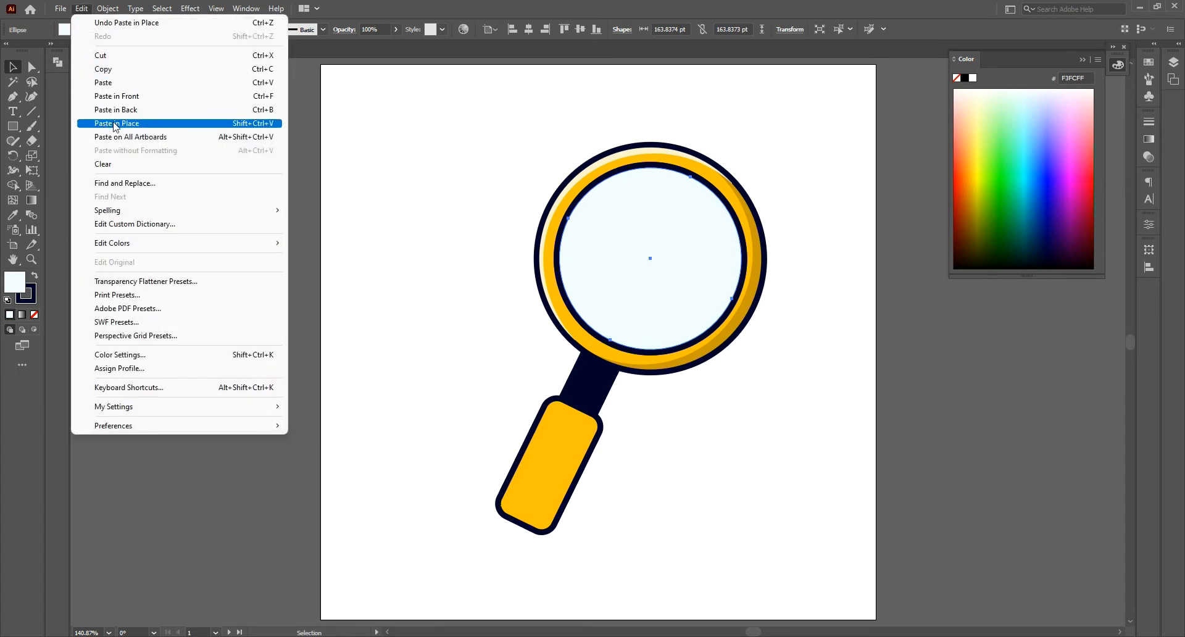
pyautogui.click(111, 122)
# - Offset the front lens copy slightly down and right, and split both copies with Shape Builder to form an upper-left crescent
pyautogui.moveTo(597, 224); pyautogui.dragTo(605, 229)
pyautogui.keyDown('shift'); pyautogui.click(585, 194); pyautogui.keyUp('shift')
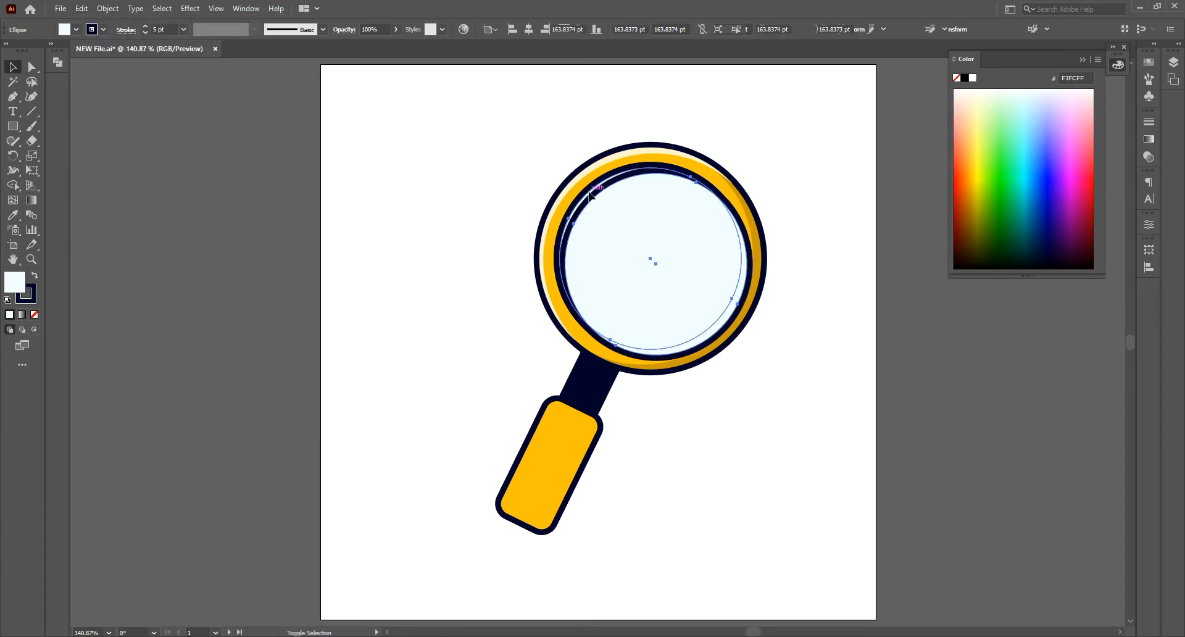
pyautogui.click(13, 185)
pyautogui.keyDown('alt'); pyautogui.click(688, 272); pyautogui.keyUp('alt')
pyautogui.press('v')
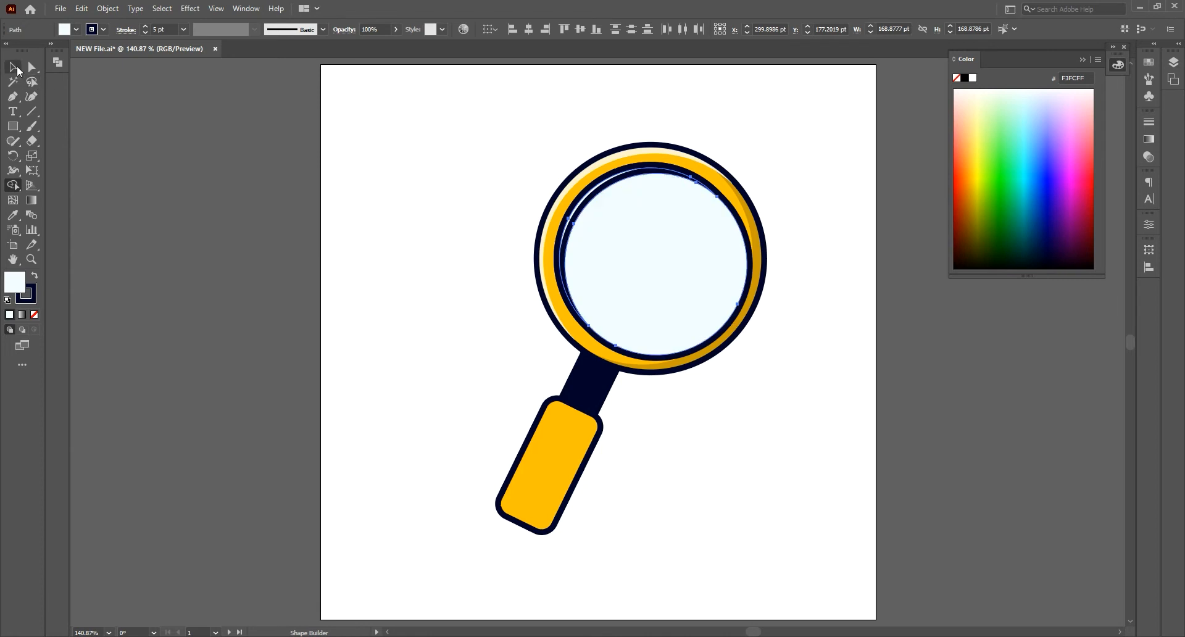
# - Isolate the lens's upper-left crescent, remove its stroke, fill it with white FFFFFF, and deselect it
pyautogui.click(605, 189)
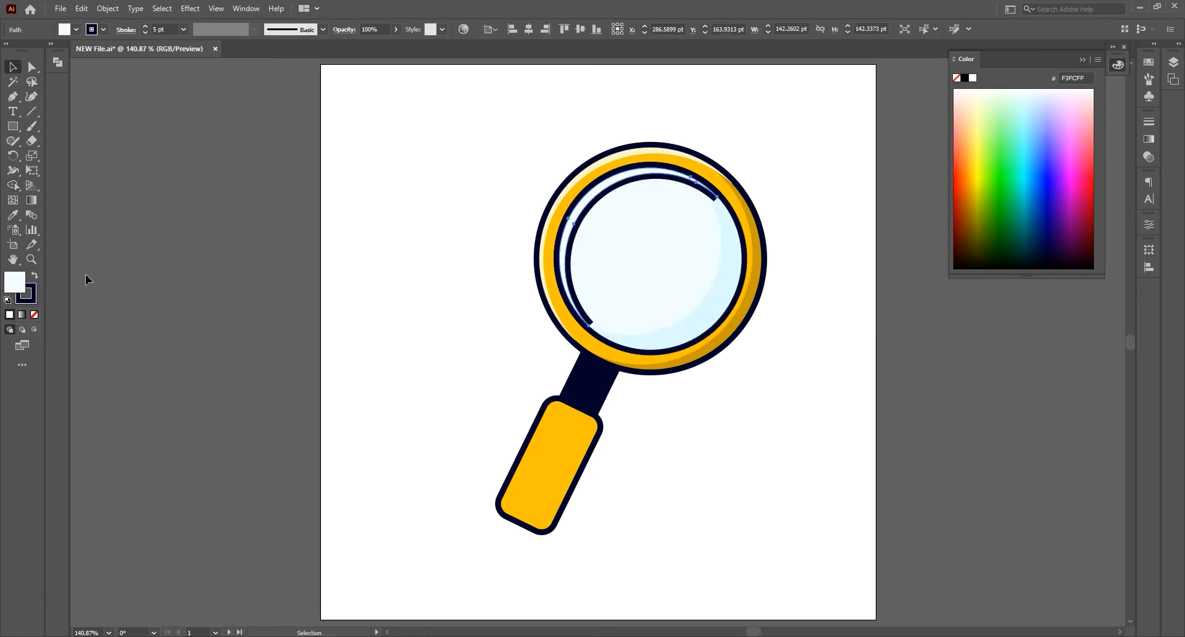
pyautogui.click(34, 314)
pyautogui.doubleClick(15, 283)
pyautogui.write('ffffff')
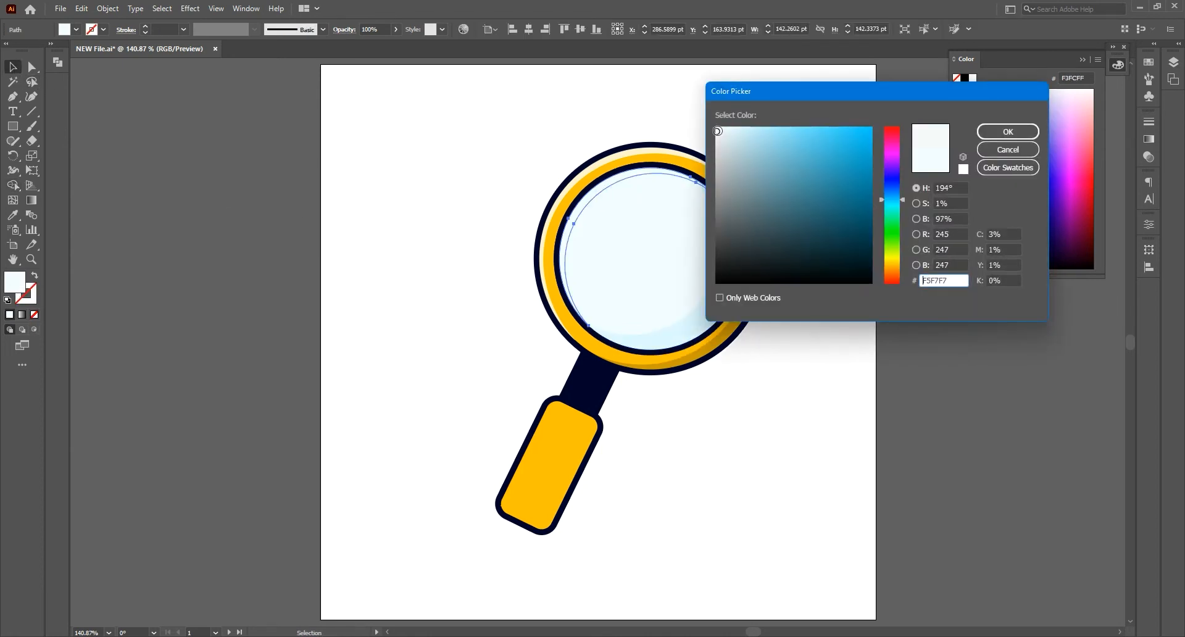
pyautogui.press('Return')
pyautogui.click(851, 228)
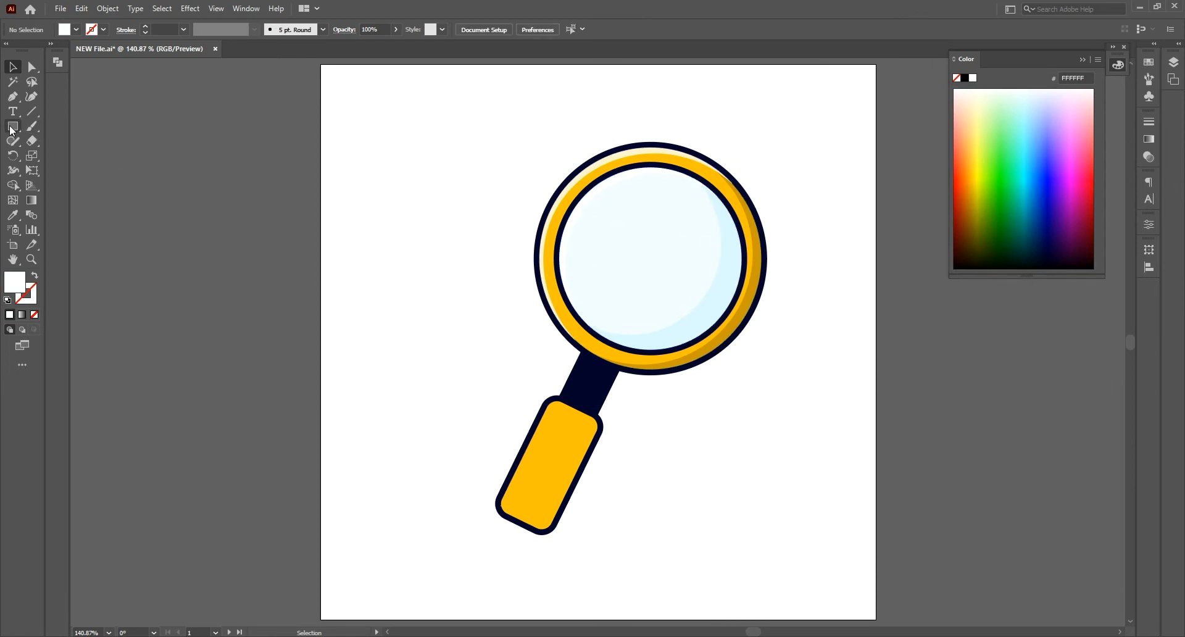
# - Draw a white ellipse about 15 by 58 pt on the lens, and tilt and reshape it into a curved glare at the upper left
pyautogui.moveTo(9, 131); pyautogui.dragTo(69, 154)
pyautogui.moveTo(611, 214); pyautogui.dragTo(629, 279)
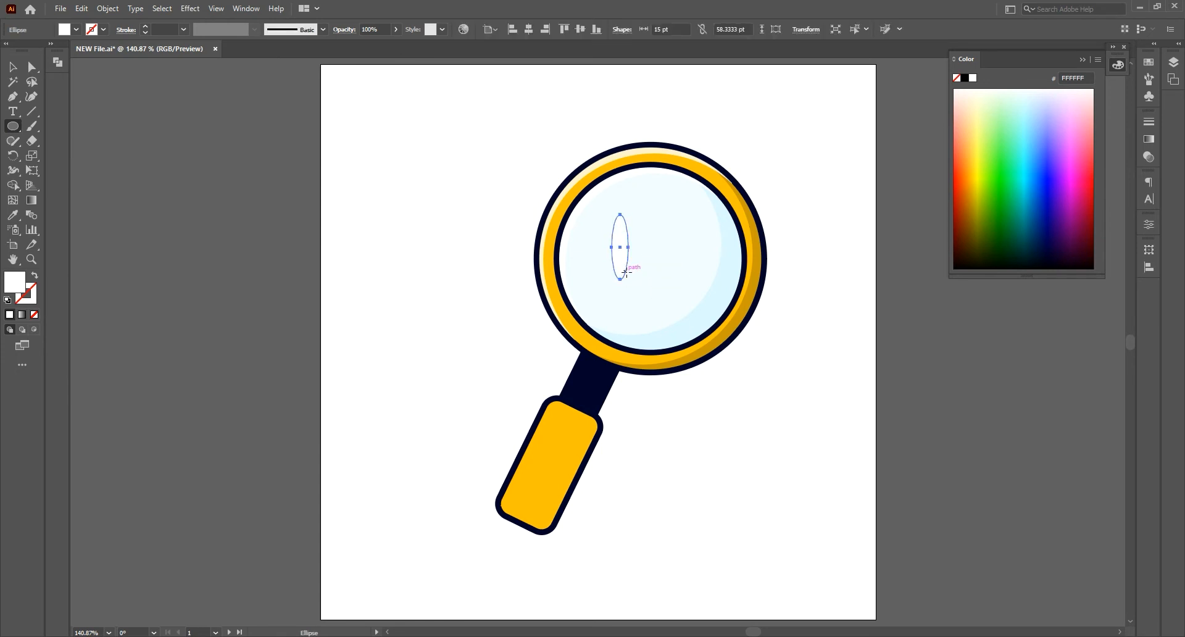
pyautogui.press('e')
pyautogui.moveTo(643, 228); pyautogui.dragTo(607, 217)
pyautogui.press('p')
pyautogui.press('v')
pyautogui.click(278, 266)
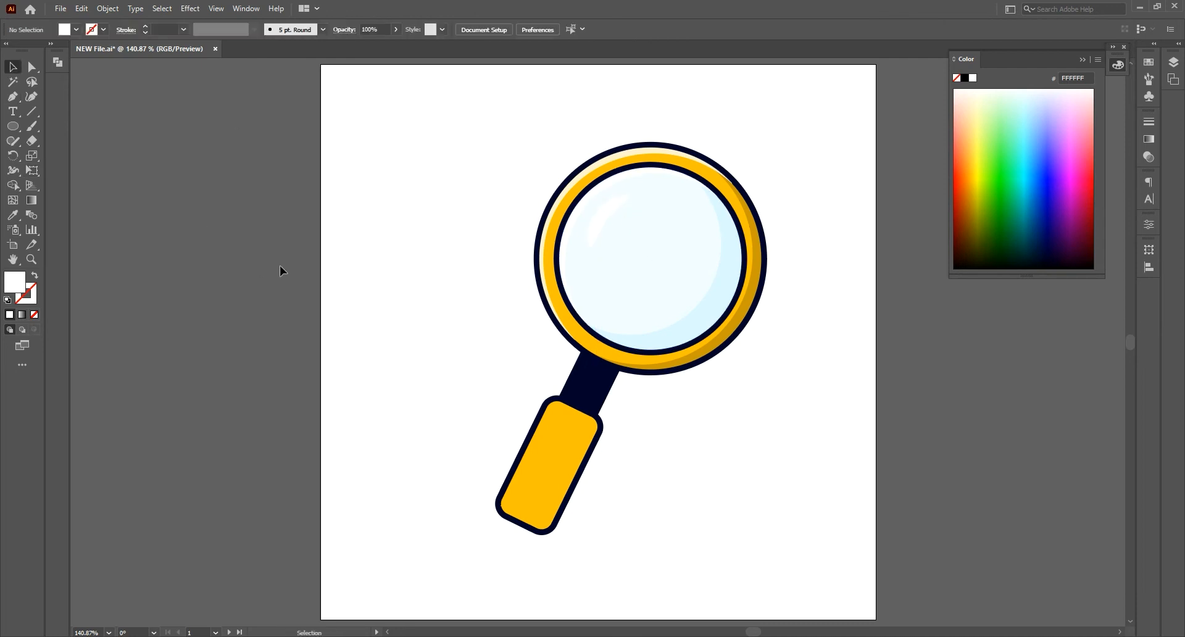
# - Fill the main lens circle with light gray EFEFEF and deselect it
pyautogui.click(649, 283)
pyautogui.doubleClick(15, 283)
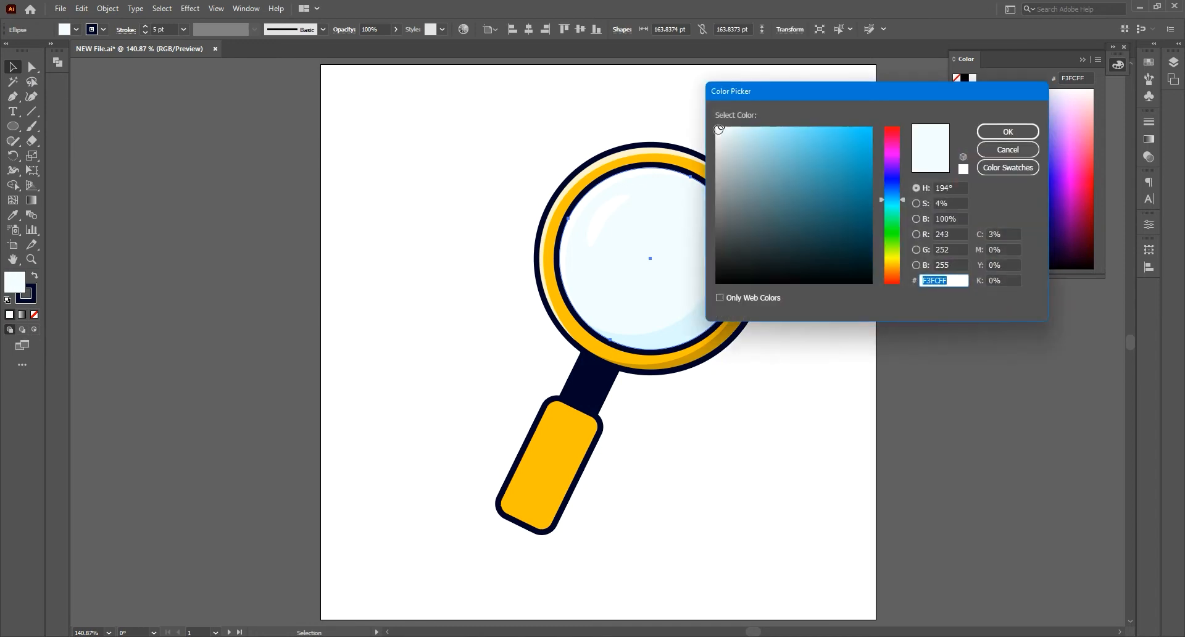
pyautogui.click(715, 134)
pyautogui.click(1008, 131)
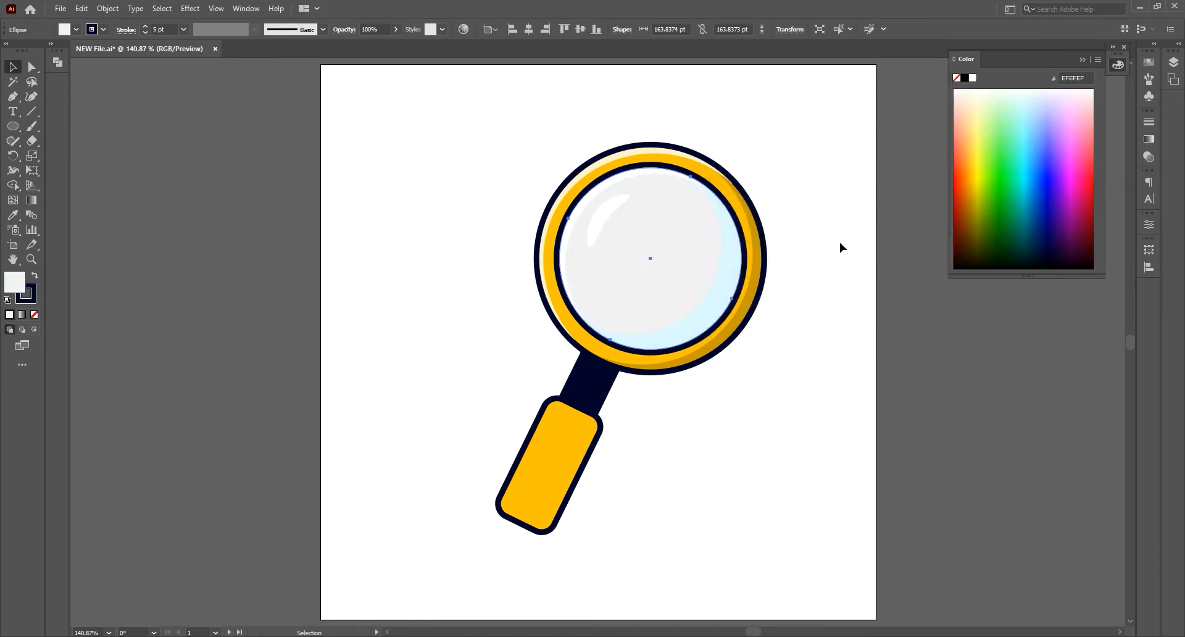
pyautogui.click(839, 242)
# - Fill the lens's lower-right shadow crescent with gray E2E2E2 and deselect it
pyautogui.click(698, 253)
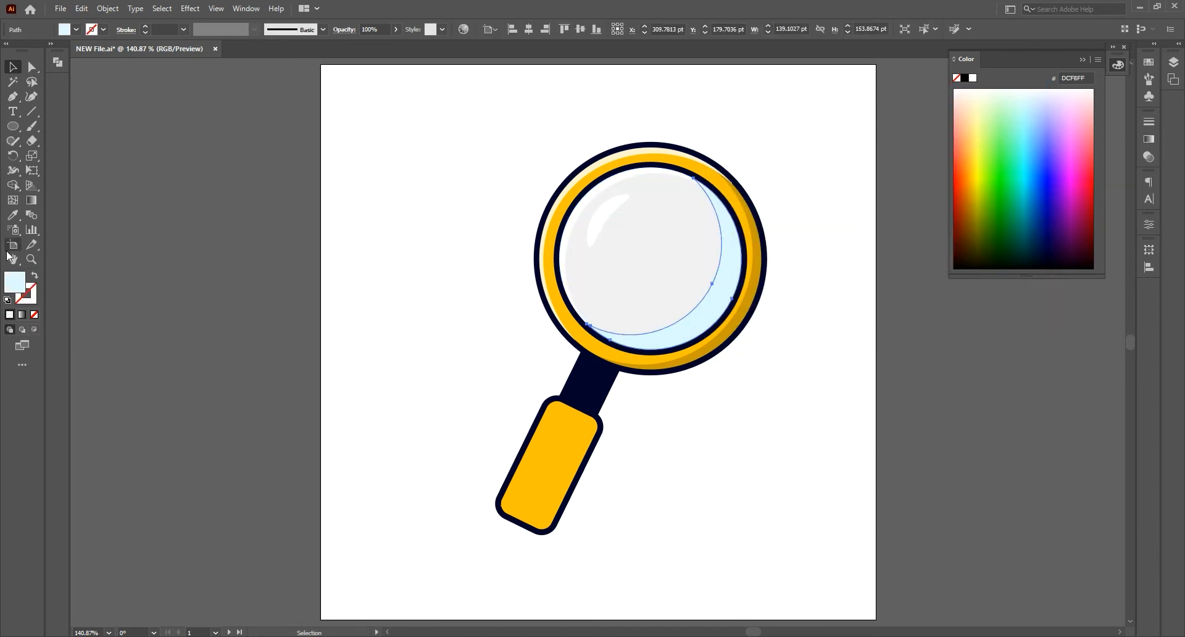
pyautogui.doubleClick(15, 281)
pyautogui.click(714, 139)
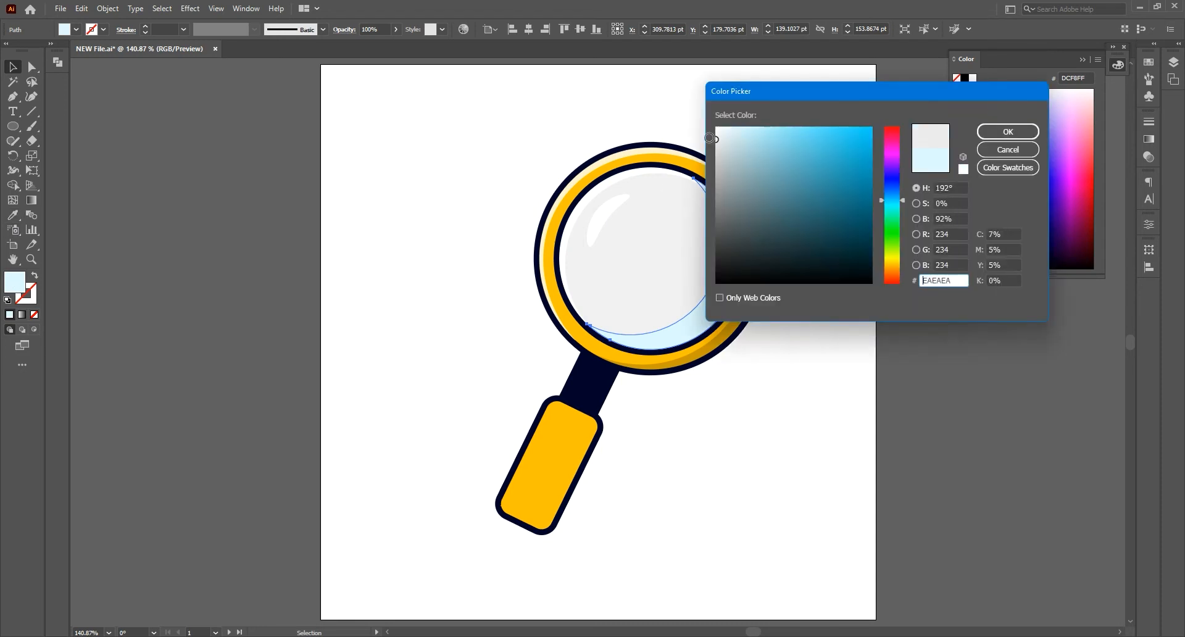
pyautogui.click(1008, 132)
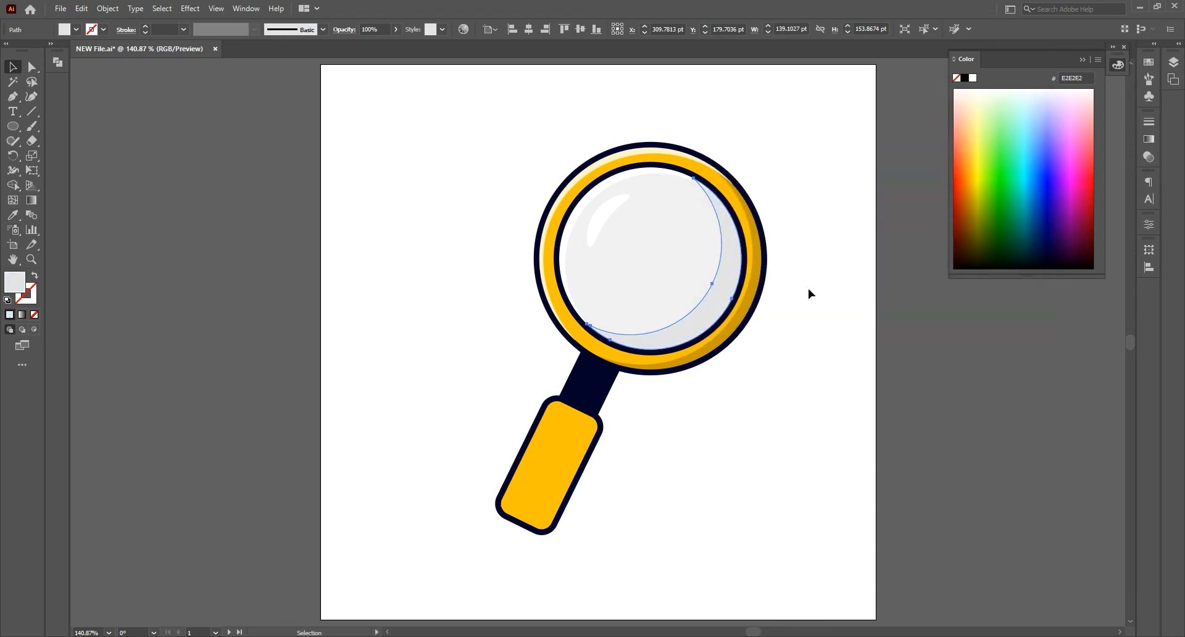
pyautogui.click(810, 294)
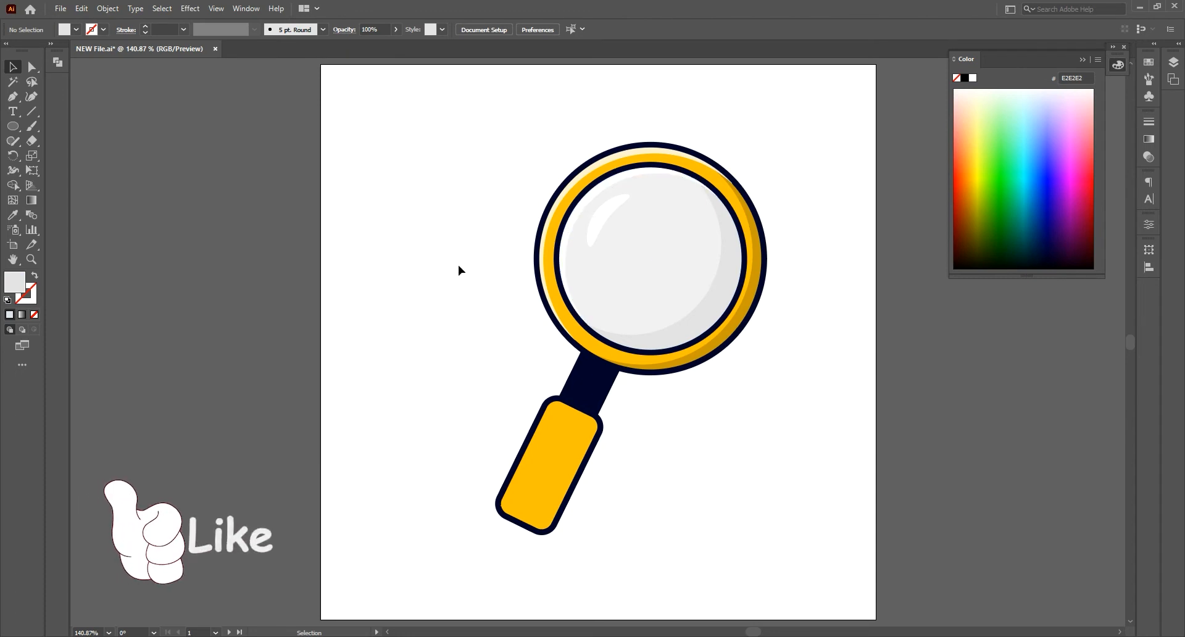
# - Copy the yellow handle rectangle and paste two copies of it in place
pyautogui.click(549, 513)
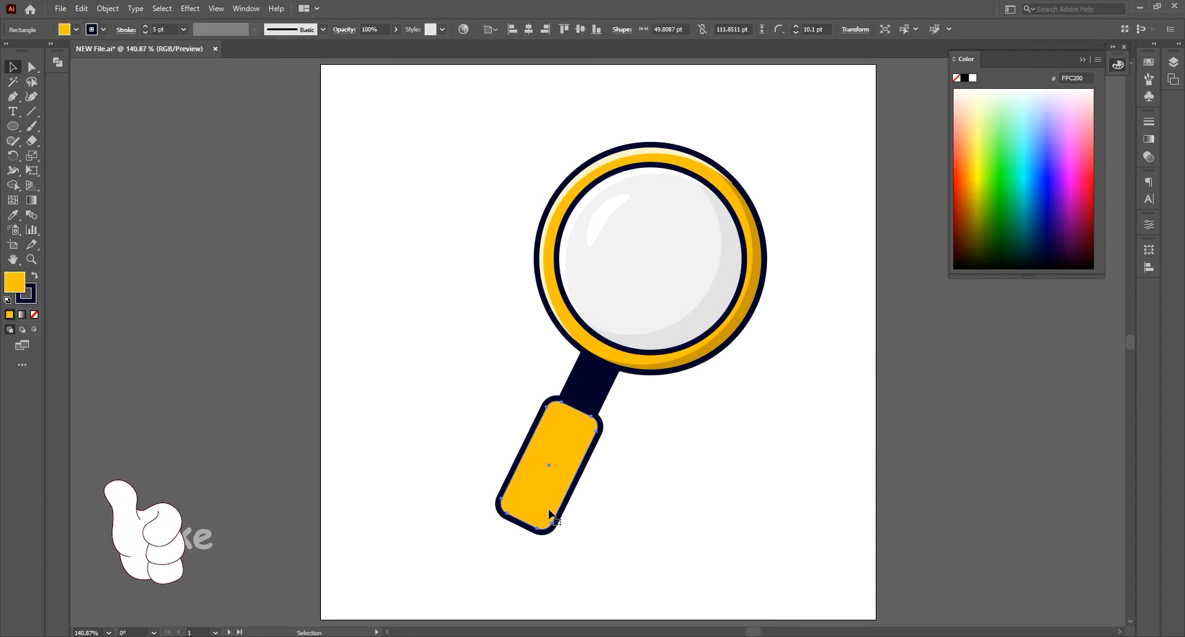
pyautogui.click(82, 9)
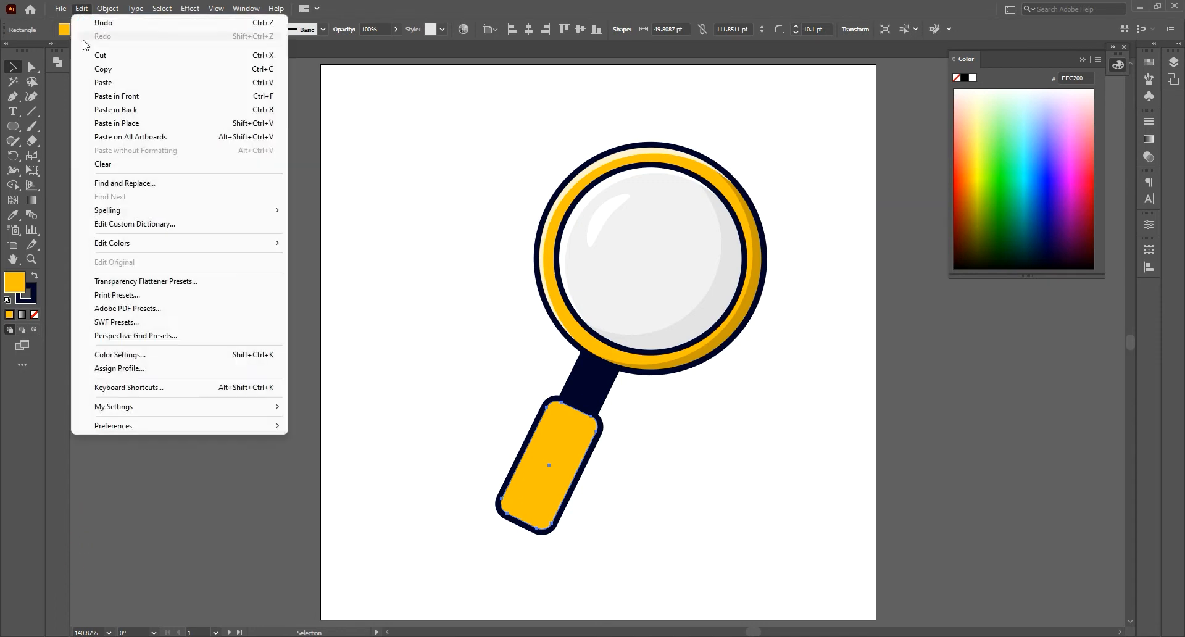
pyautogui.click(103, 68)
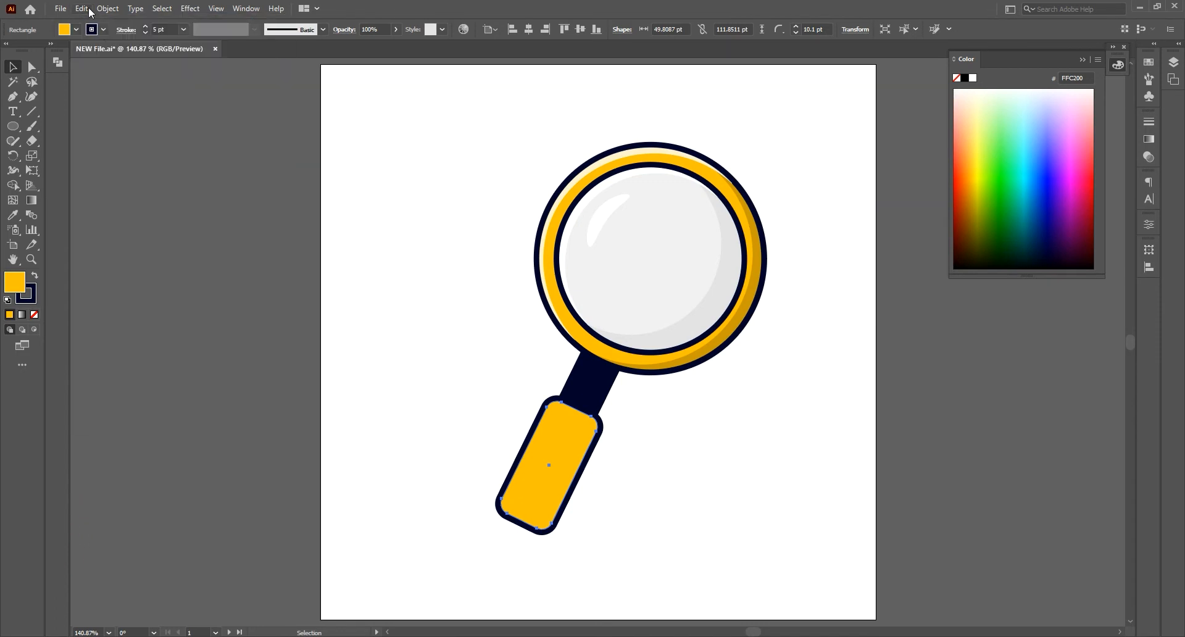
pyautogui.click(87, 9)
pyautogui.click(127, 124)
pyautogui.click(83, 9)
pyautogui.click(102, 100)
# - Offset the front handle copy up and left, split the copies with Shape Builder, and delete all but the lower-right strip
pyautogui.moveTo(555, 433); pyautogui.dragTo(550, 405)
pyautogui.click(14, 185)
pyautogui.moveTo(502, 355); pyautogui.dragTo(542, 439)
pyautogui.click(13, 68)
pyautogui.click(356, 324)
pyautogui.click(539, 446)
pyautogui.press('Delete')
# - Remove the stroke from the handle's lower-right shadow strip and fill it with black 000000
pyautogui.click(561, 463)
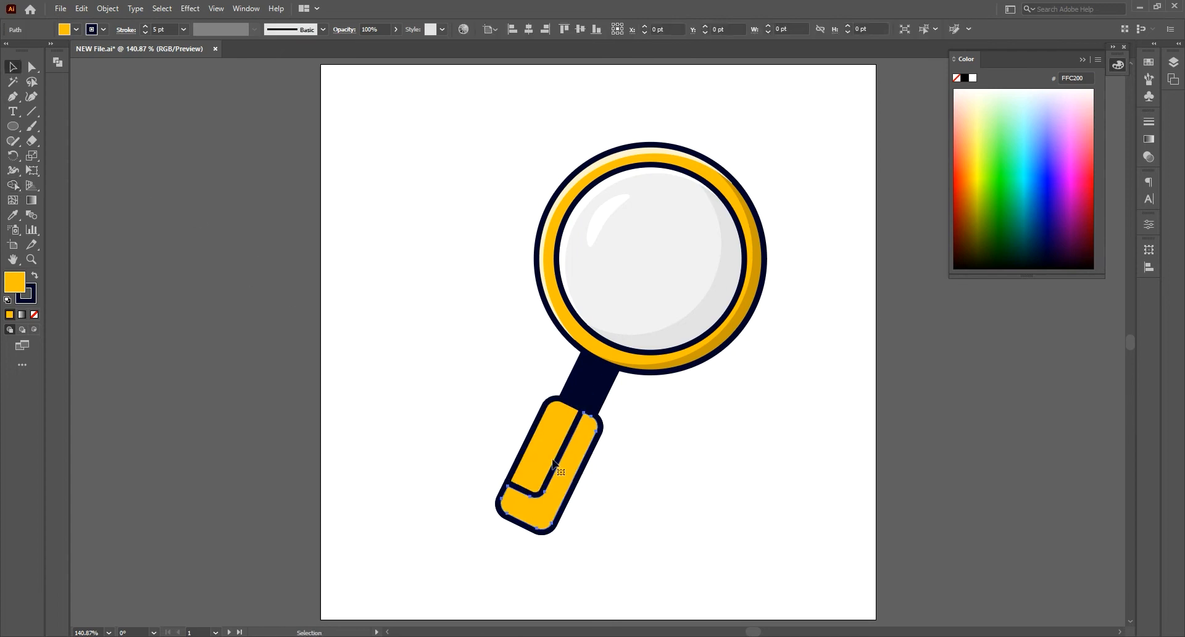
pyautogui.click(34, 296)
pyautogui.click(34, 314)
pyautogui.click(15, 282)
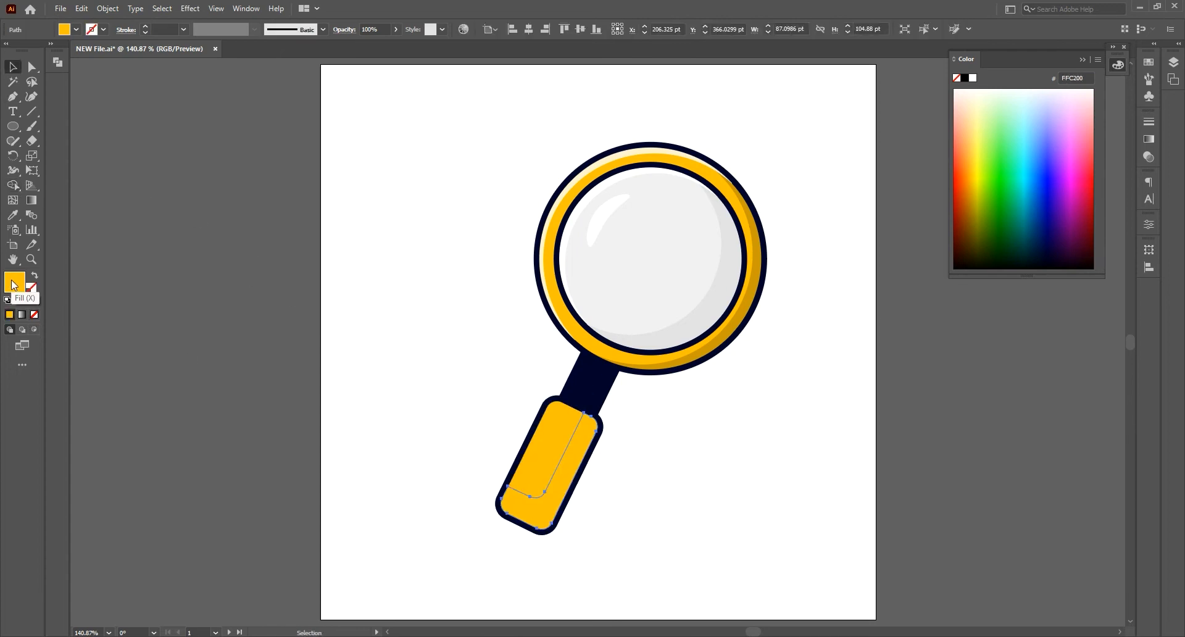
pyautogui.doubleClick(14, 282)
pyautogui.click(717, 283)
pyautogui.click(1008, 131)
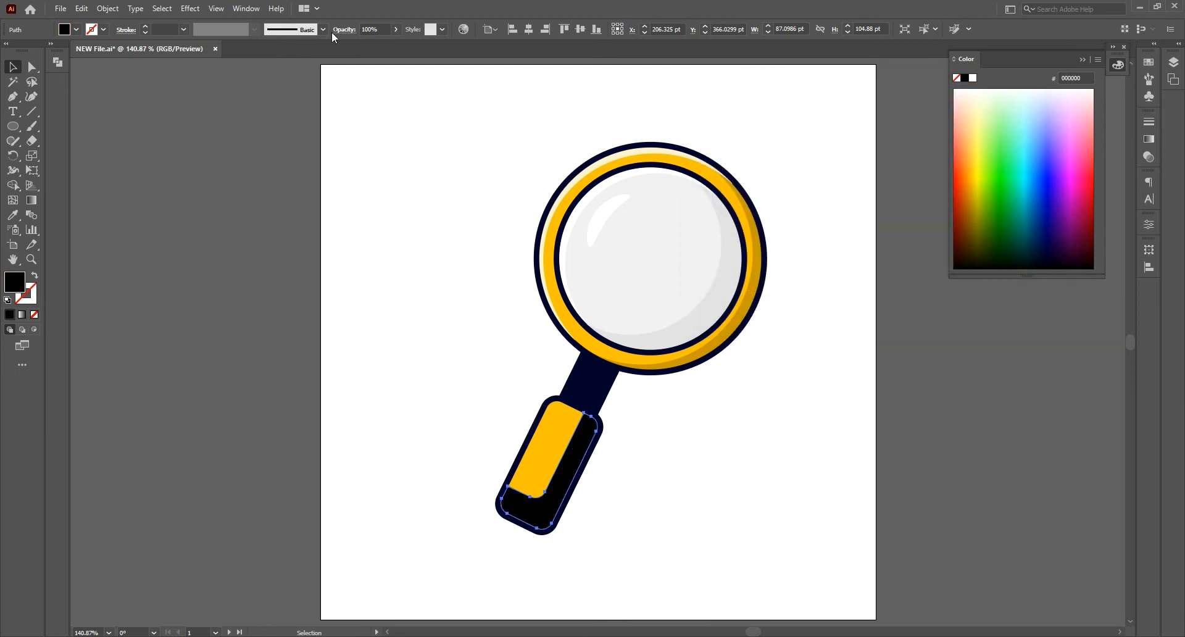
# - Set the handle shadow's opacity to 30% and deselect it
pyautogui.write('30')
pyautogui.press('Return')
pyautogui.click(439, 248)
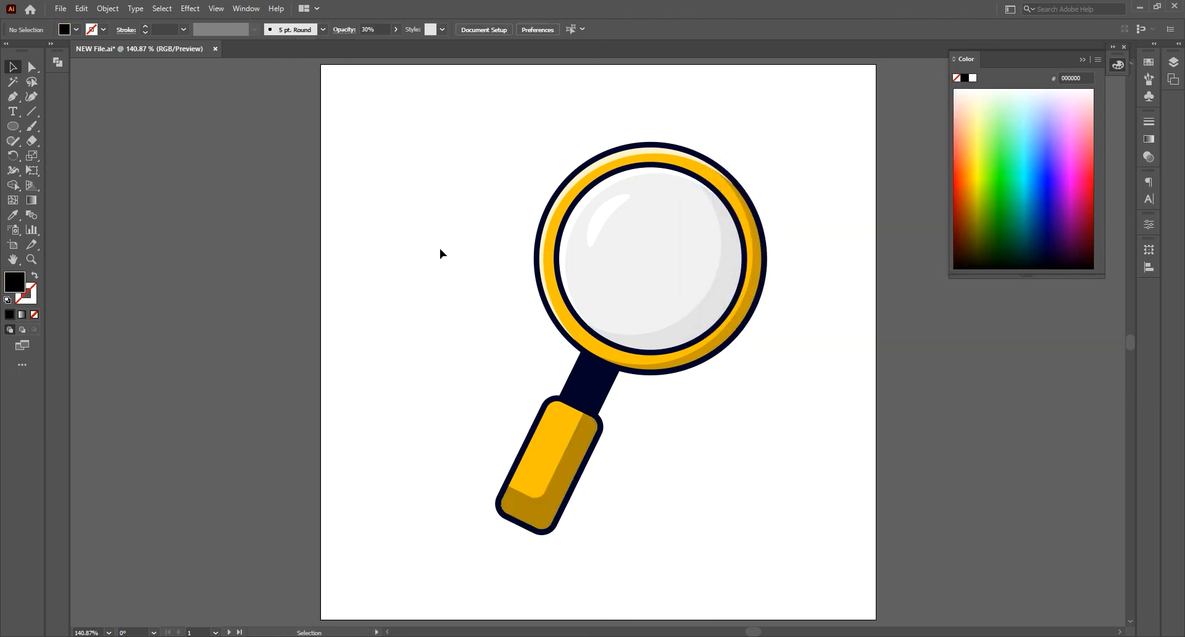
# - Set the handle shadow's opacity to 20% and deselect it
pyautogui.click(548, 487)
pyautogui.click(375, 29)
pyautogui.write('20')
pyautogui.press('Return')
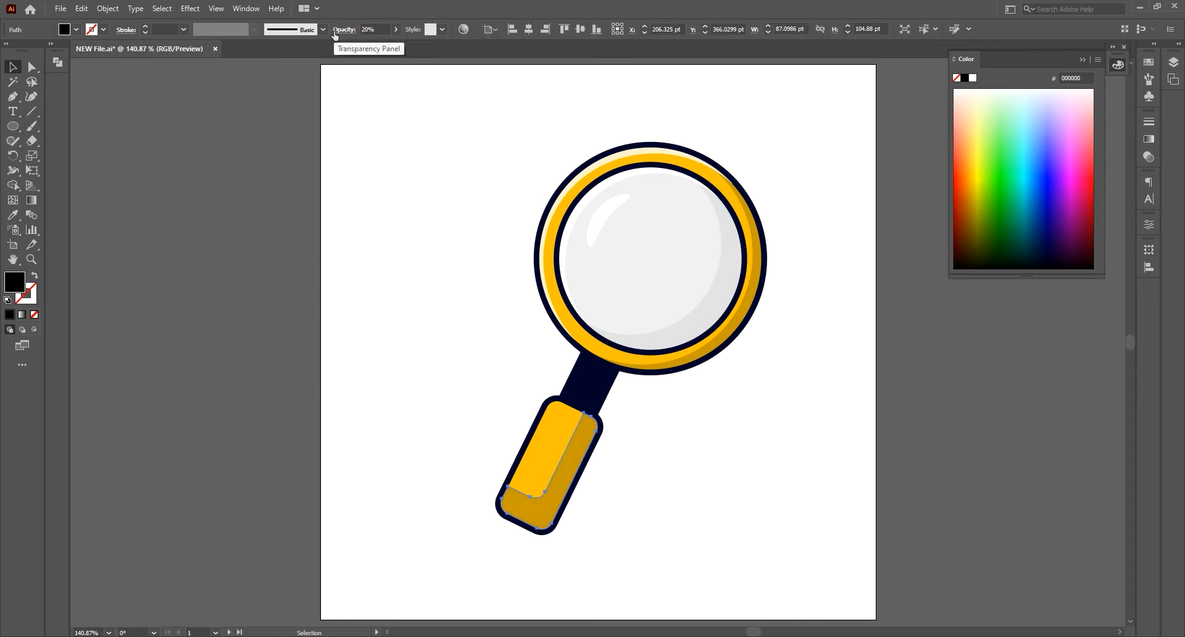
pyautogui.click(332, 215)
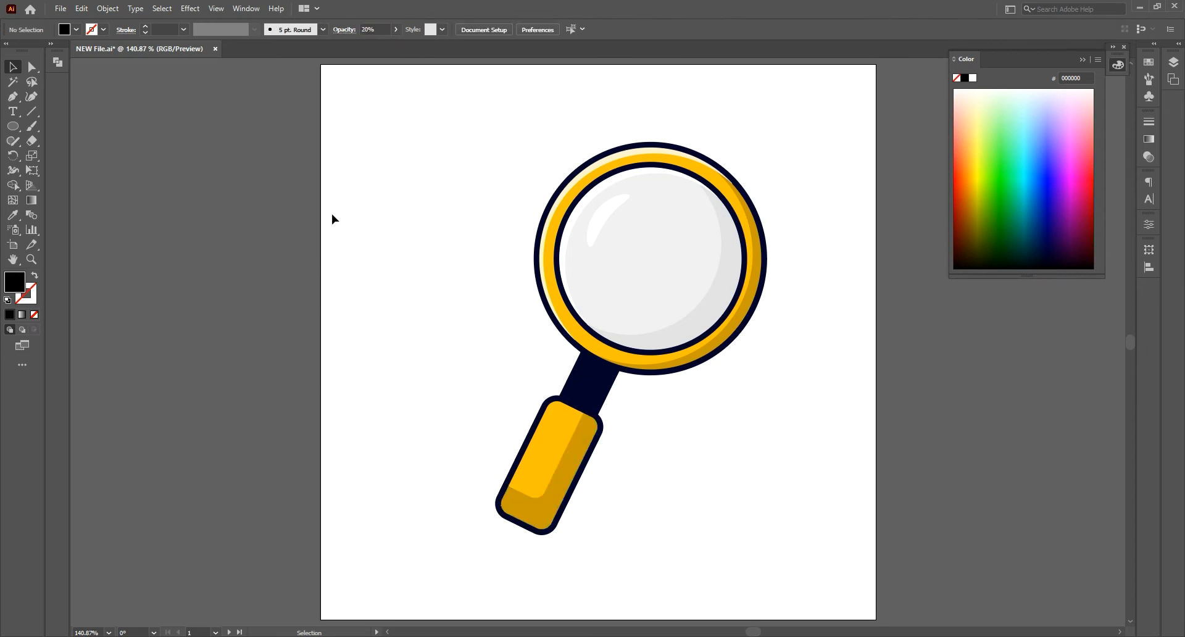
# - Adjust the anchor point at the handle shadow's inner corner to give it a smoother, rounder curve
pyautogui.click(543, 489)
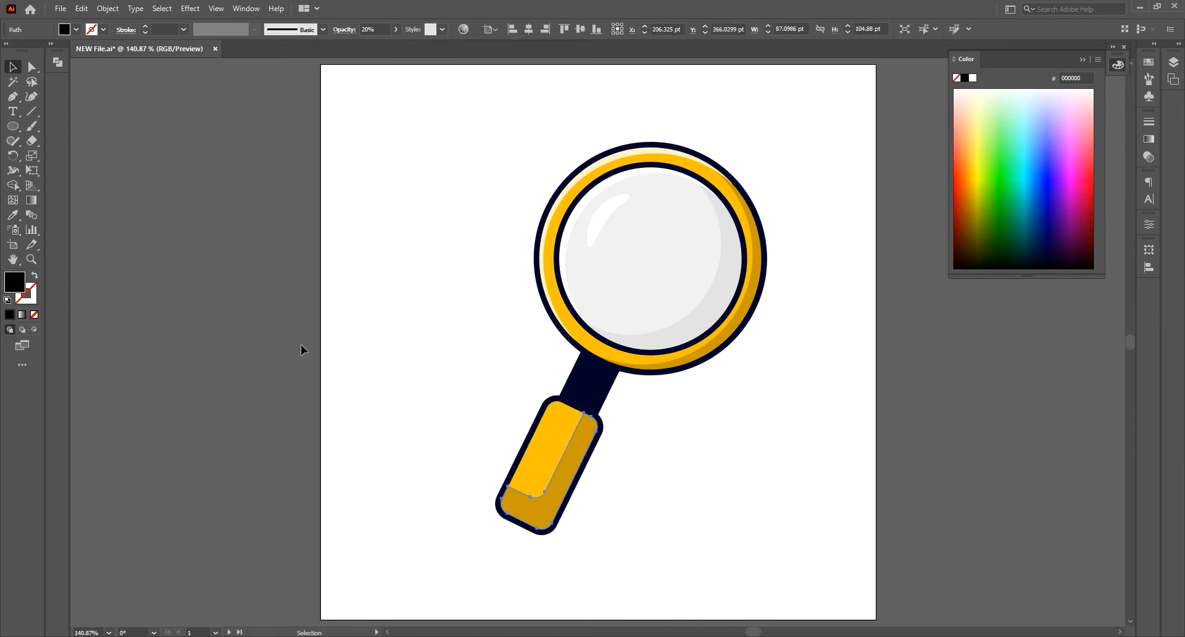
pyautogui.click(13, 97)
pyautogui.click(547, 493)
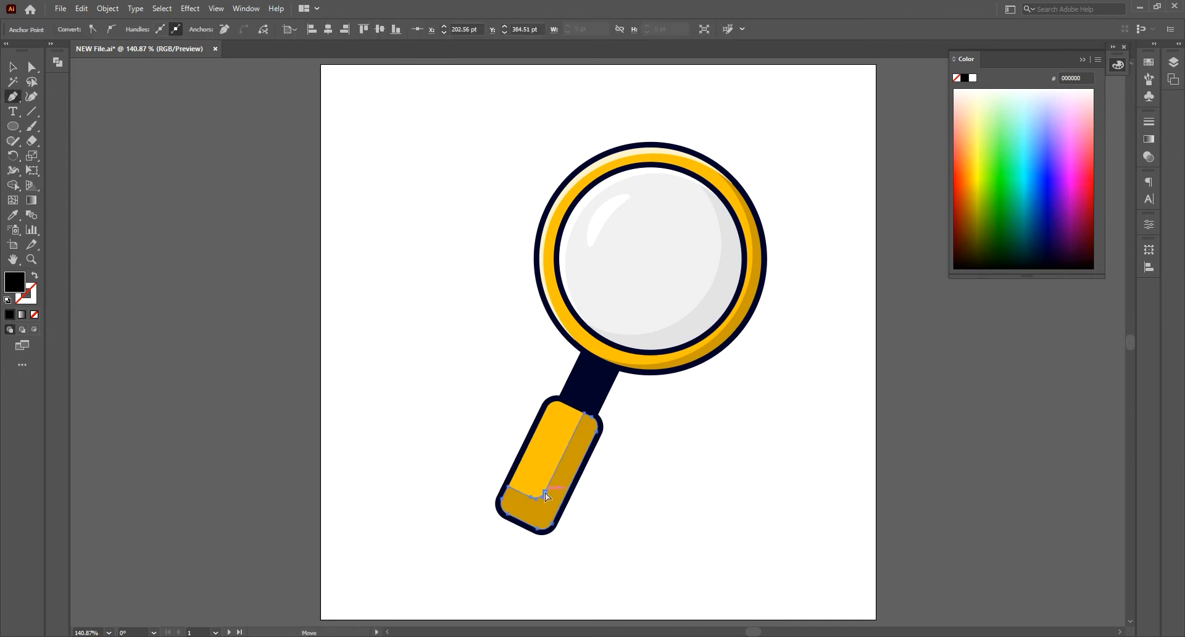
pyautogui.moveTo(546, 493); pyautogui.dragTo(528, 495)
pyautogui.press('v')
# - Draw a rectangle about 13 by 37 pt without a stroke, tilted along the handle, on its upper-left part
pyautogui.click(546, 441)
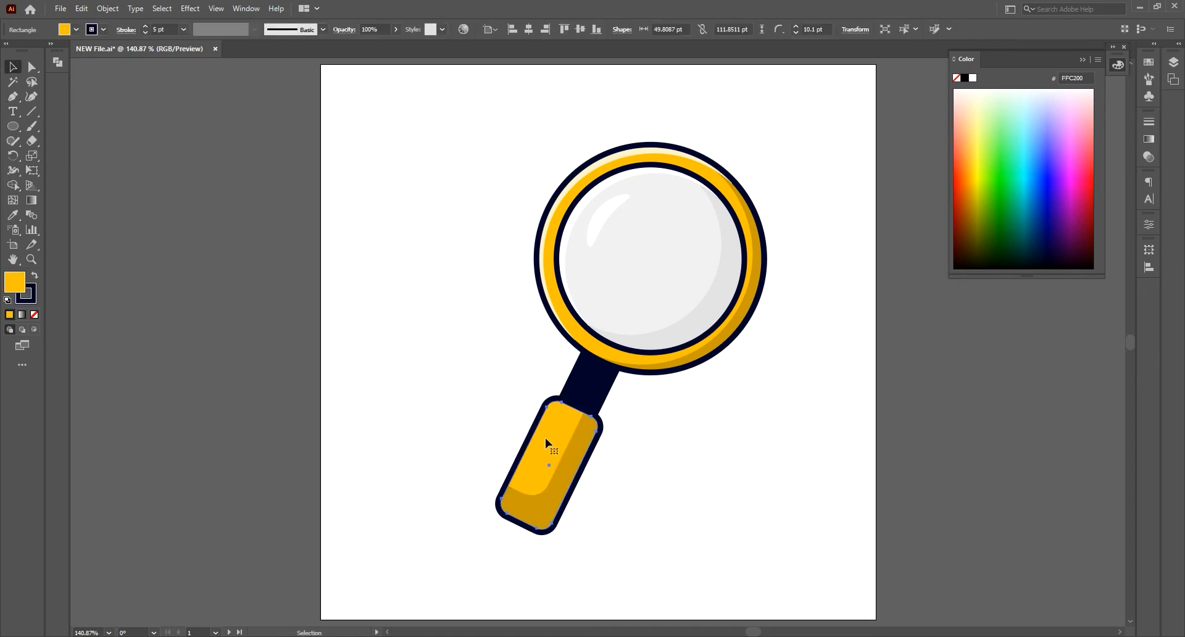
pyautogui.click(13, 126)
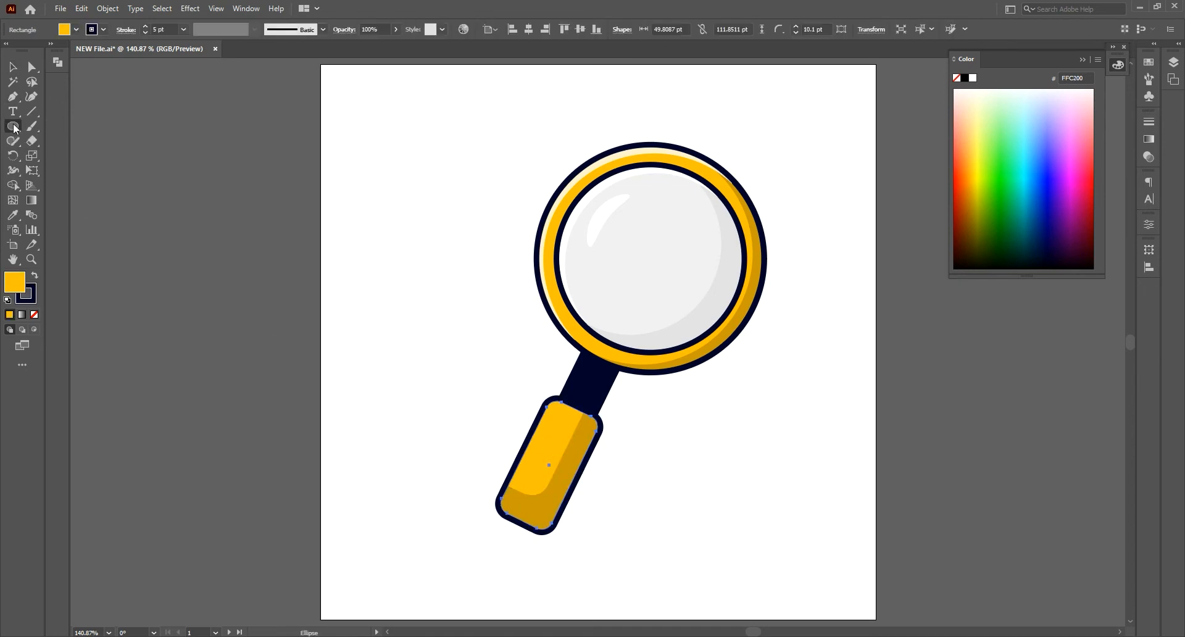
pyautogui.moveTo(452, 405)
pyautogui.mouseDown()
pyautogui.moveTo(460, 446)
pyautogui.moveTo(480, 427)
pyautogui.moveTo(479, 397)
pyautogui.moveTo(547, 436)
pyautogui.mouseUp()
pyautogui.click(26, 295)
pyautogui.click(35, 314)
pyautogui.click(14, 284)
pyautogui.press('e')
pyautogui.press('v')
# - Fill the small tilted rectangle on the handle with white FFFFFF
pyautogui.doubleClick(15, 281)
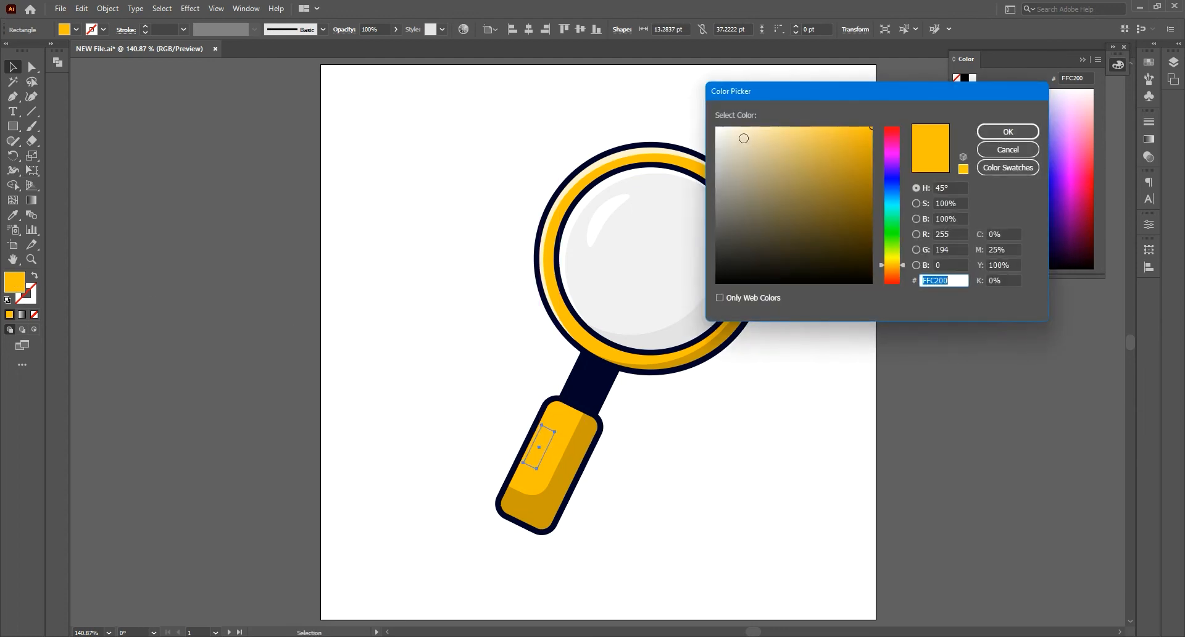
pyautogui.click(1003, 133)
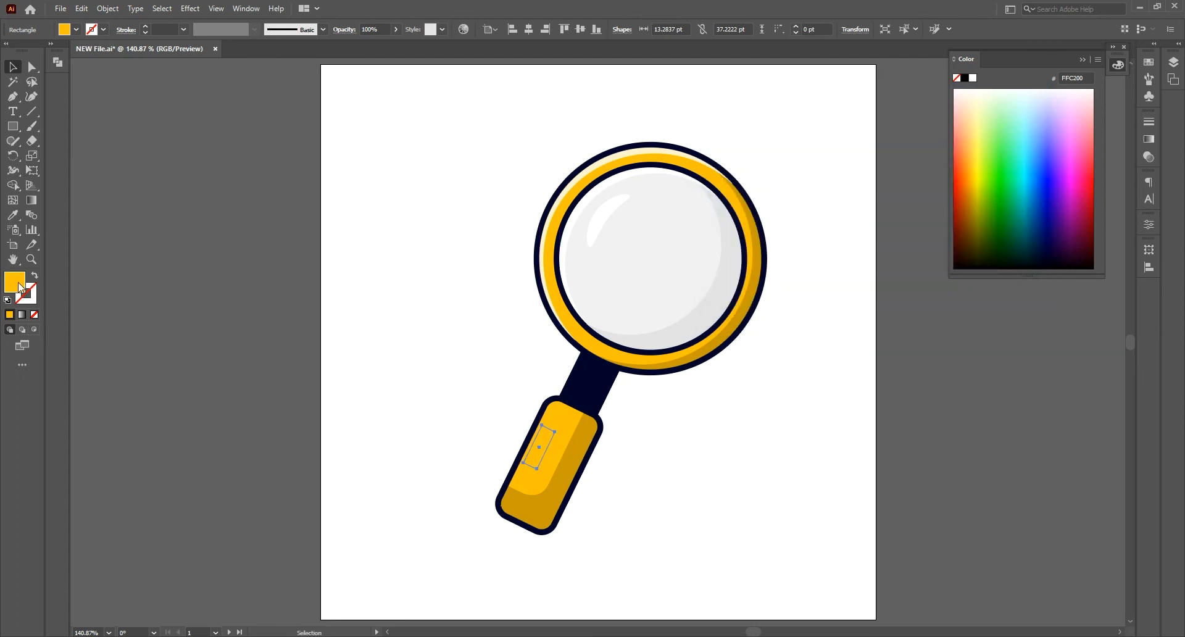
pyautogui.doubleClick(18, 286)
pyautogui.write('ffffff')
pyautogui.click(985, 126)
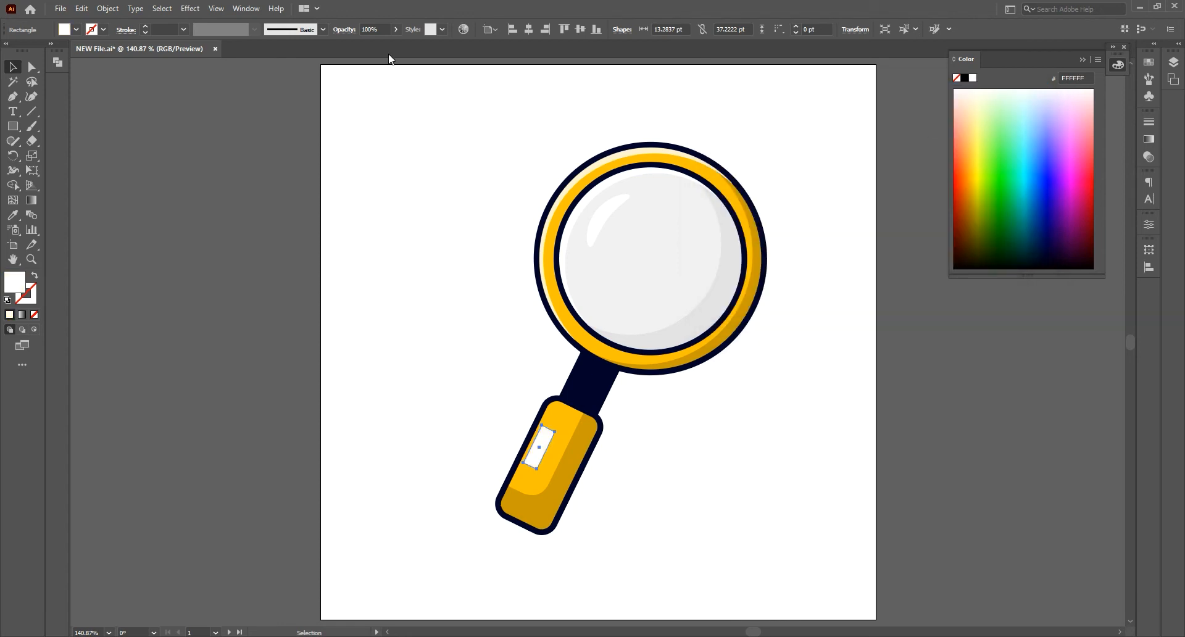
# - Set the handle highlight's opacity to 30% and round its corners to about 3.6 pt
pyautogui.click(373, 29)
pyautogui.write('30')
pyautogui.press('Return')
pyautogui.click(32, 66)
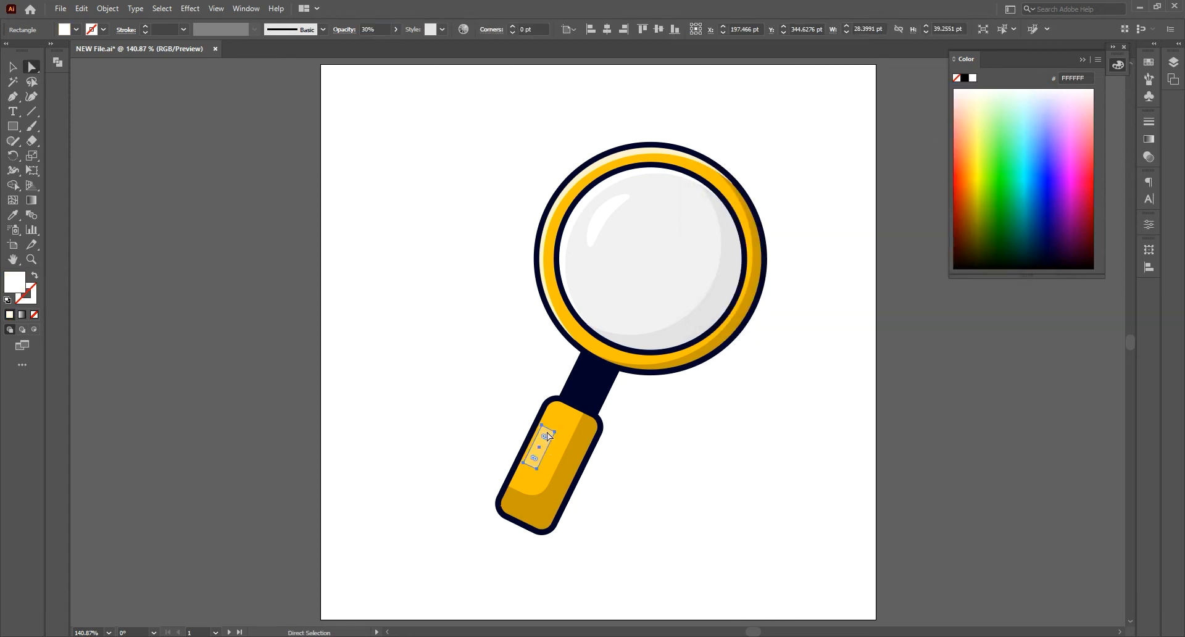
pyautogui.moveTo(549, 441); pyautogui.dragTo(550, 434)
pyautogui.press('v')
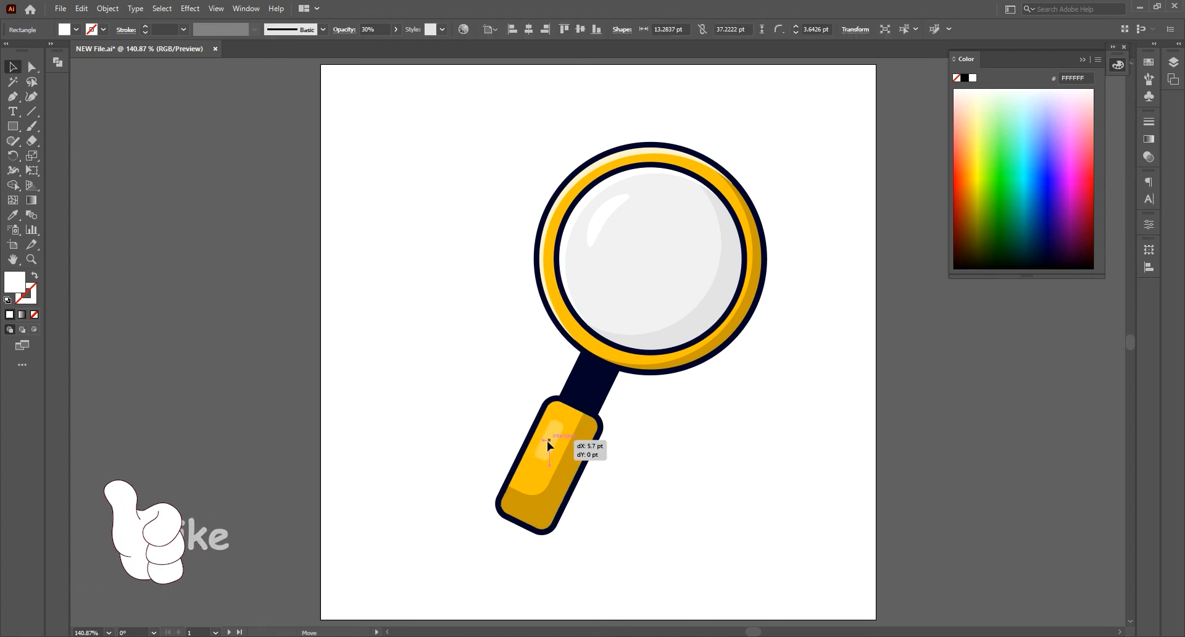
# - Set the handle highlight's opacity to 50% and position it near the handle's upper-left corner
pyautogui.moveTo(384, 30); pyautogui.dragTo(305, 18)
pyautogui.write('50')
pyautogui.press('Return')
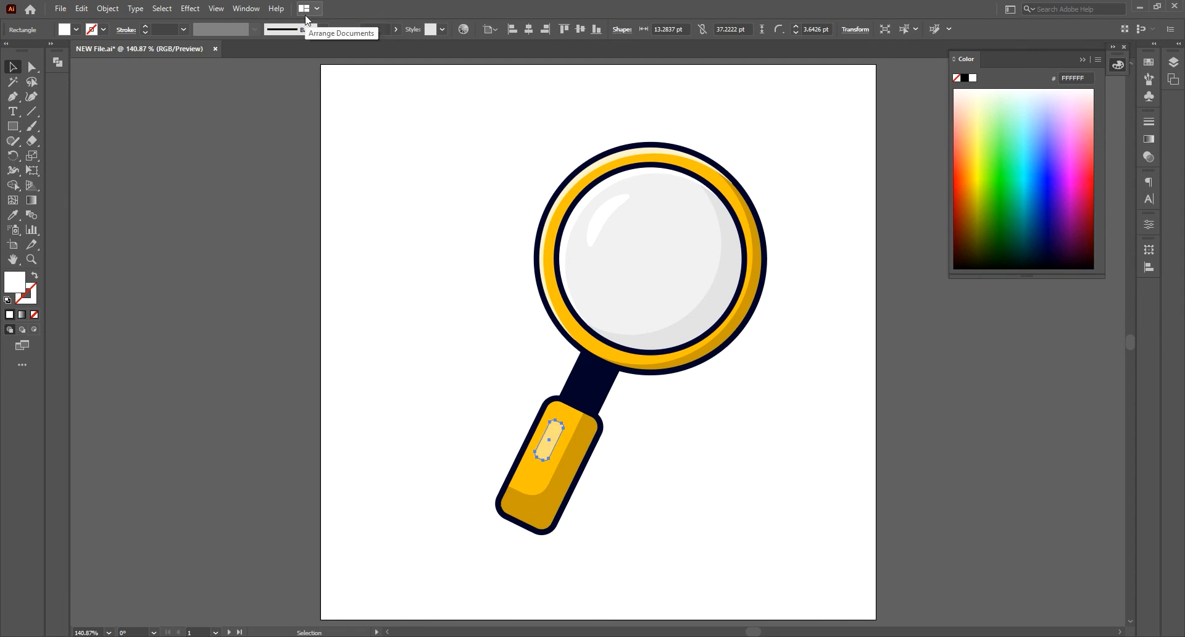
pyautogui.click(518, 336)
pyautogui.moveTo(550, 435); pyautogui.dragTo(552, 425)
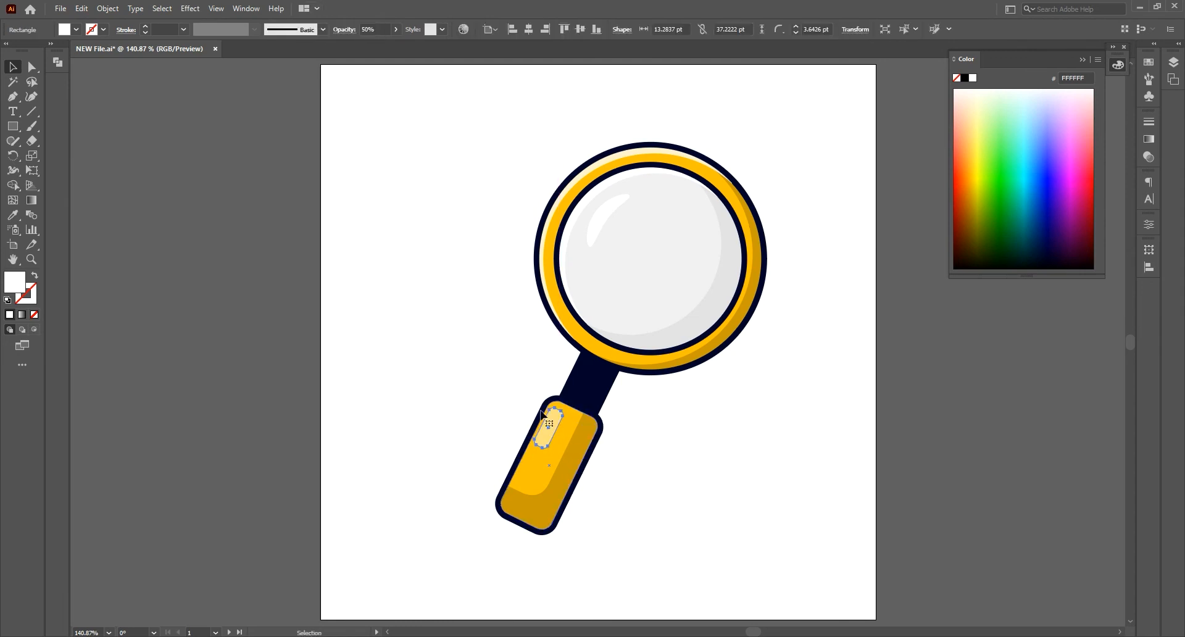
pyautogui.click(484, 365)
# - Draw a rectangle about 52 by 125 pt beside the magnifying glass, filled with the ring's yellow and without a stroke
pyautogui.click(14, 126)
pyautogui.moveTo(437, 182); pyautogui.dragTo(496, 322)
pyautogui.click(13, 216)
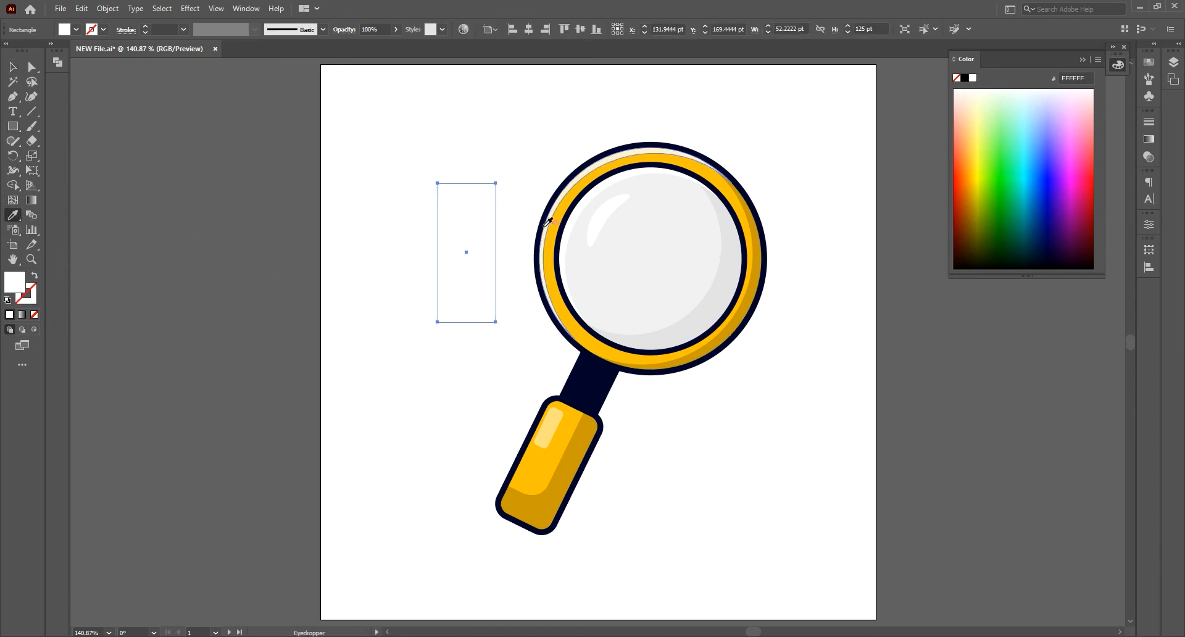
pyautogui.click(546, 228)
pyautogui.click(13, 67)
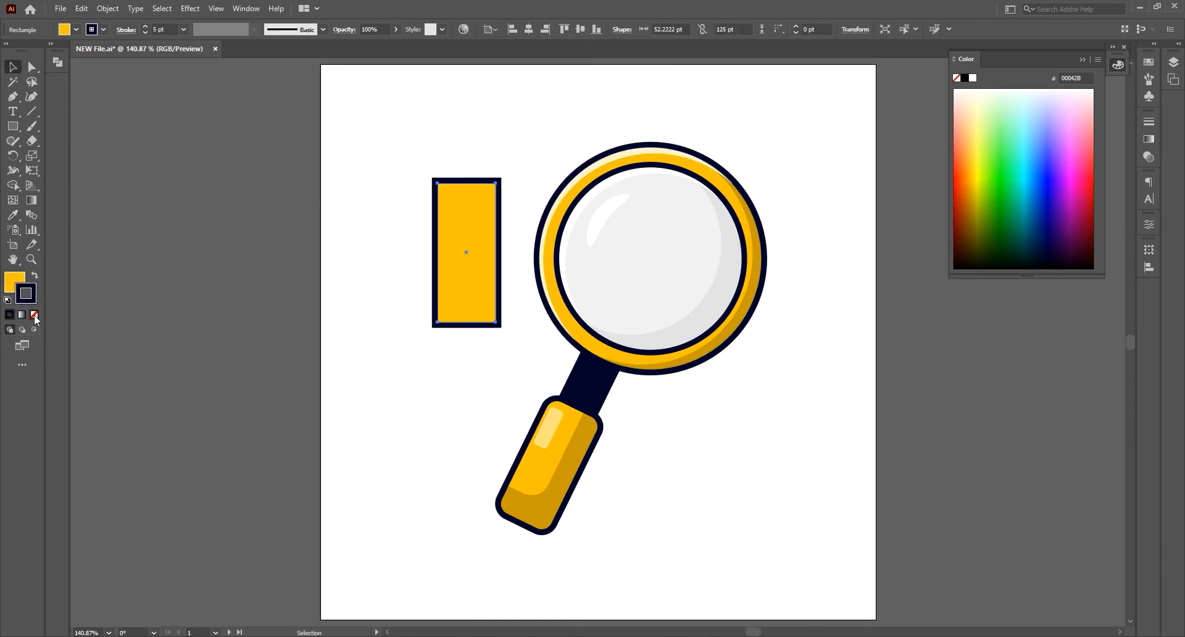
pyautogui.click(34, 314)
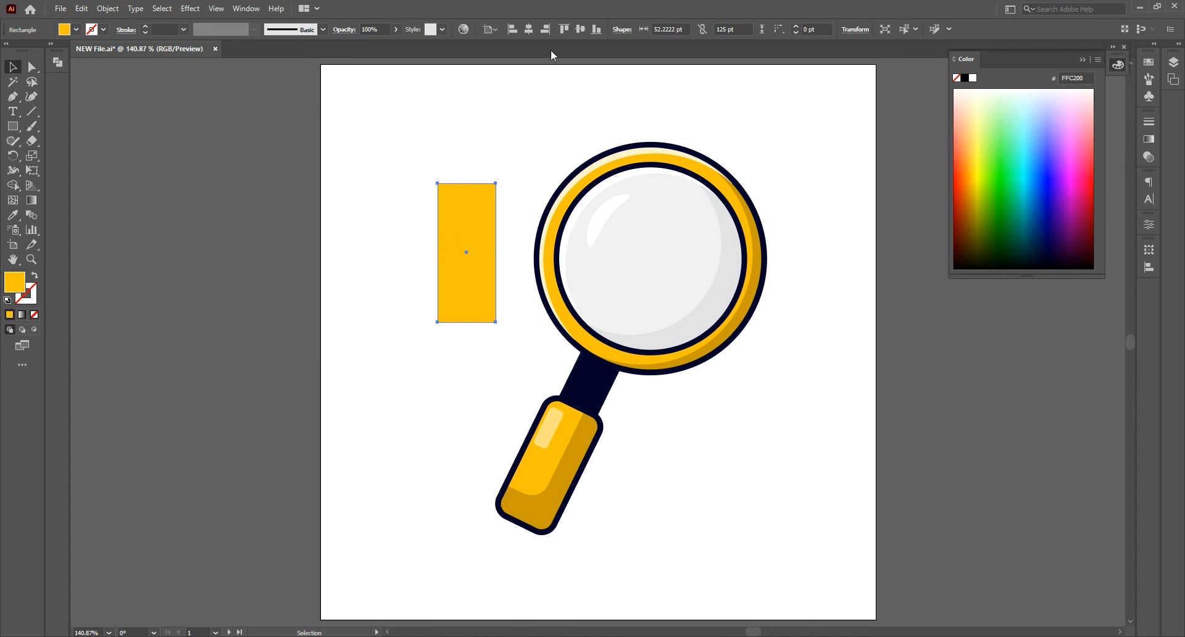
# - Center the yellow rectangle on the artboard and resize it to 500 by 500 pt
pyautogui.click(530, 31)
pyautogui.click(581, 31)
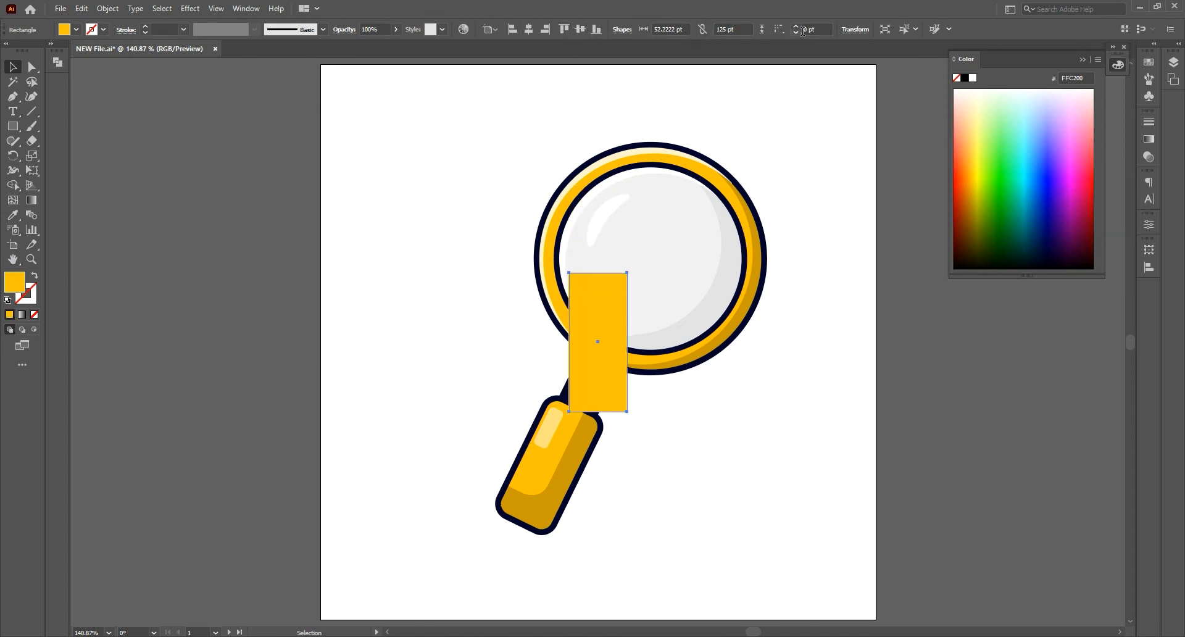
pyautogui.click(863, 31)
pyautogui.click(823, 49)
pyautogui.write('5')
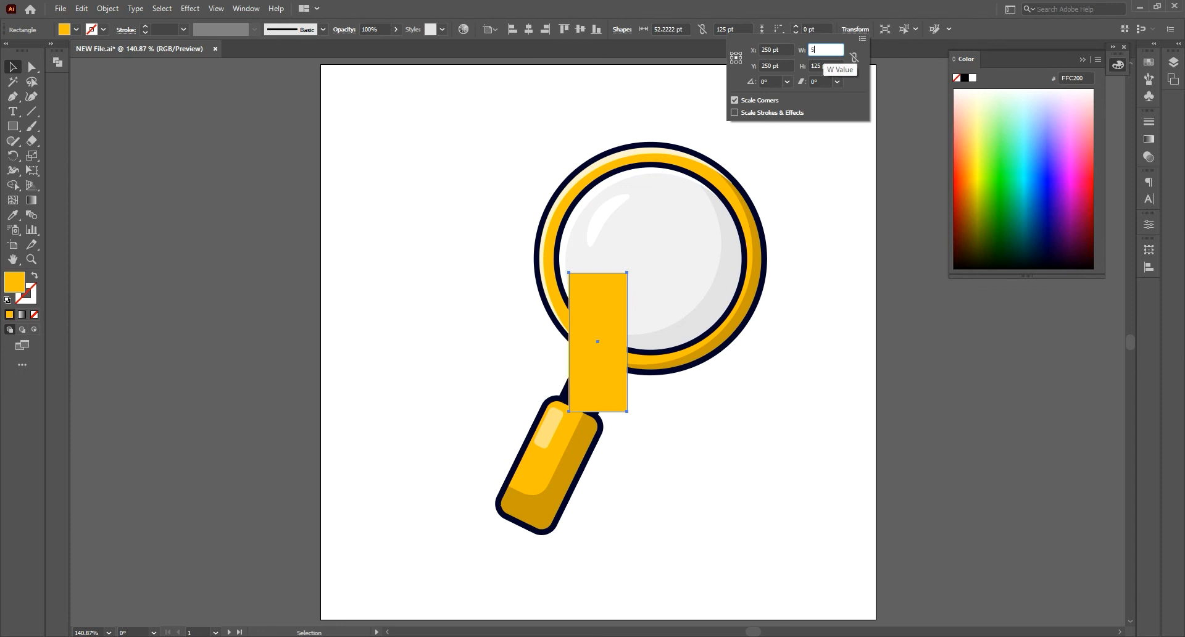
pyautogui.write('00')
pyautogui.press('Tab')
pyautogui.write('500')
pyautogui.press('Return')
# - Send the yellow background square to the back and change its fill to FFBC00
pyautogui.rightClick(820, 133)
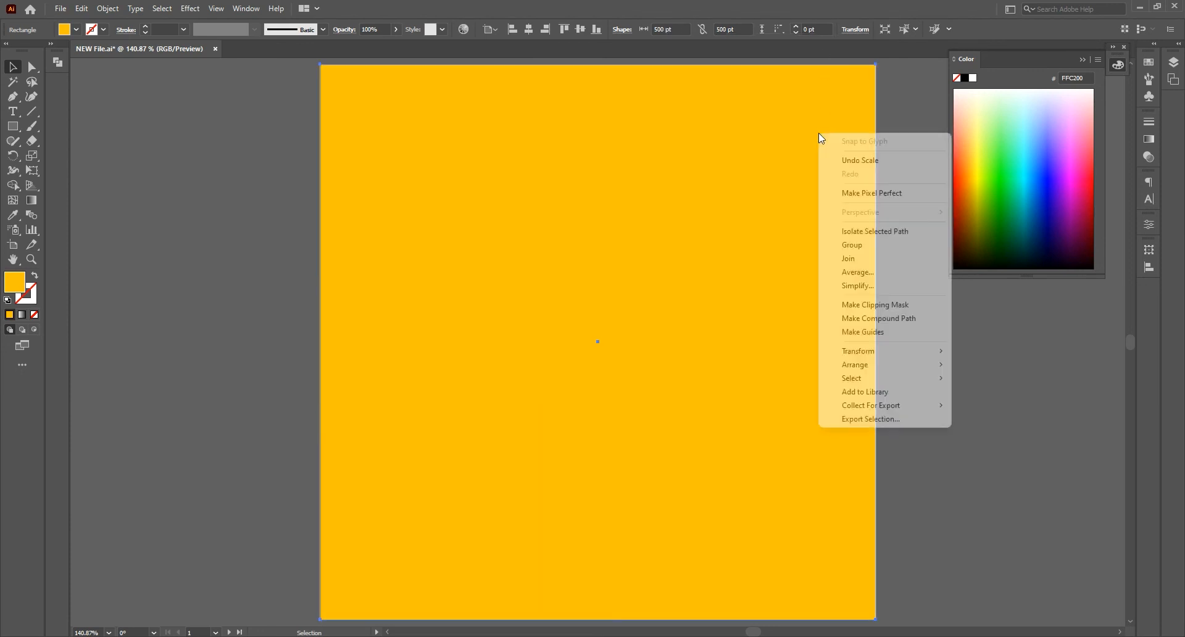
pyautogui.moveTo(920, 366)
pyautogui.click(998, 408)
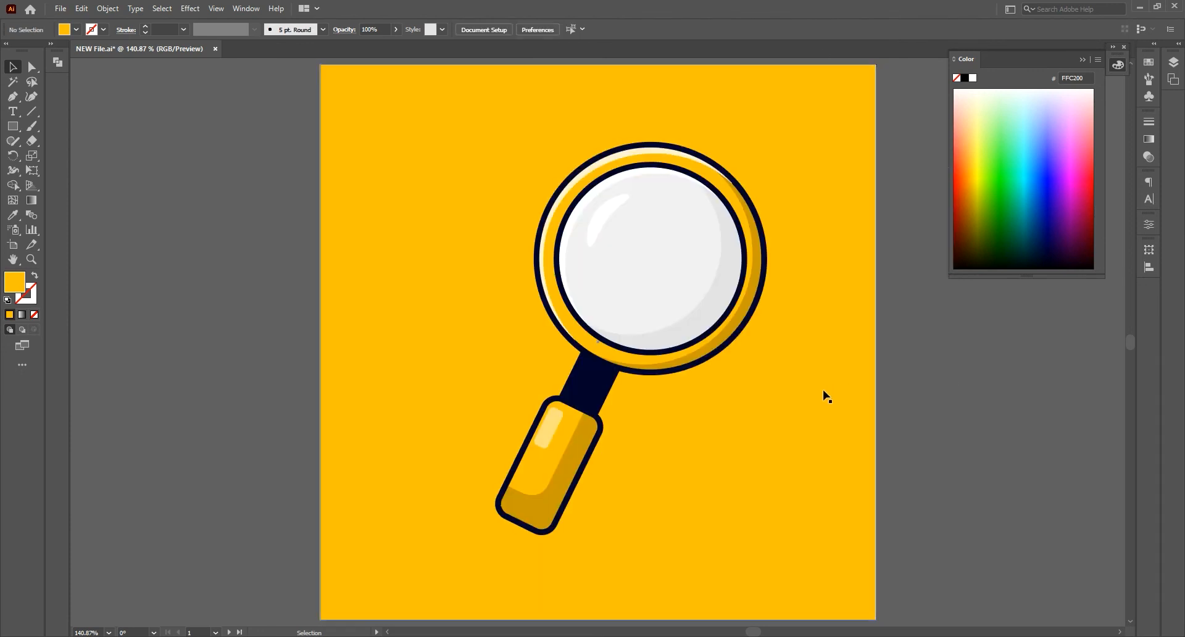
pyautogui.doubleClick(22, 285)
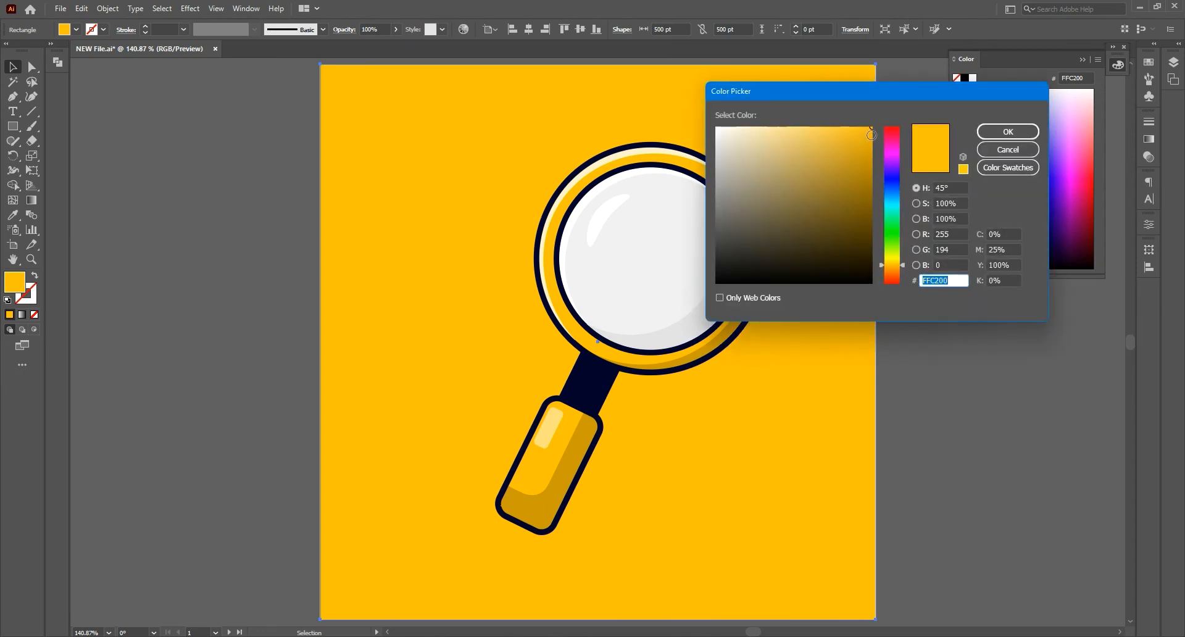
pyautogui.moveTo(871, 135); pyautogui.dragTo(878, 124)
pyautogui.moveTo(902, 261); pyautogui.dragTo(905, 260)
pyautogui.click(1010, 132)
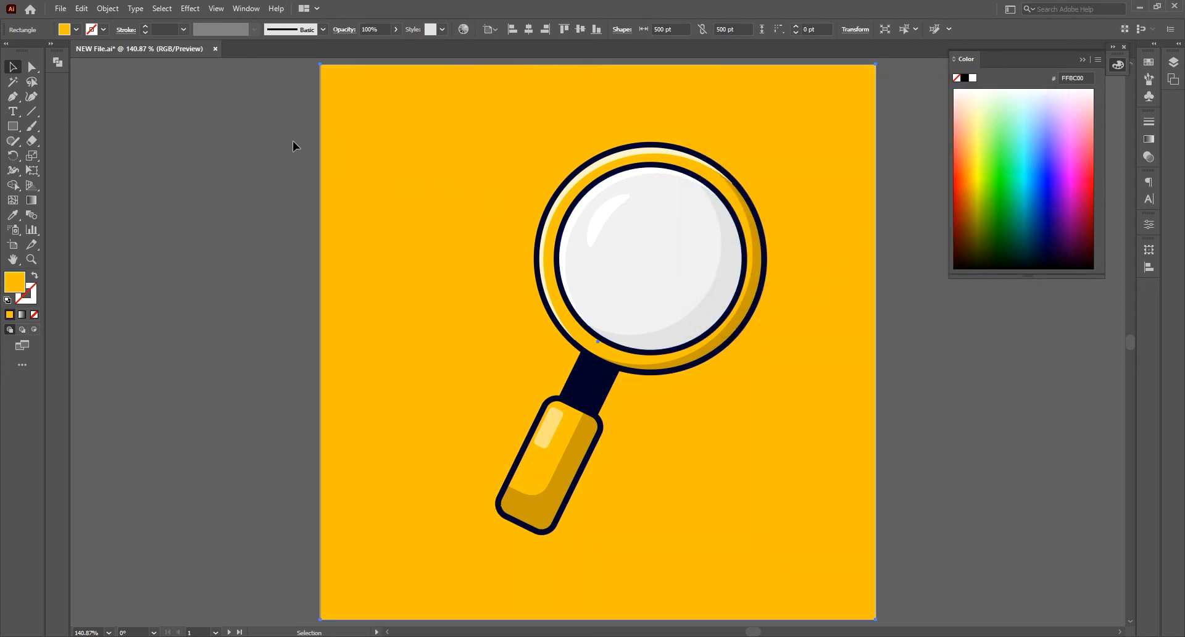
# - Select every part of the magnifying glass without the background, shift it left to about the artboard's middle, and group it
pyautogui.hotkey('ctrl', 'a')
pyautogui.keyDown('shift'); pyautogui.click(798, 287); pyautogui.keyUp('shift')
pyautogui.moveTo(679, 278); pyautogui.dragTo(649, 280)
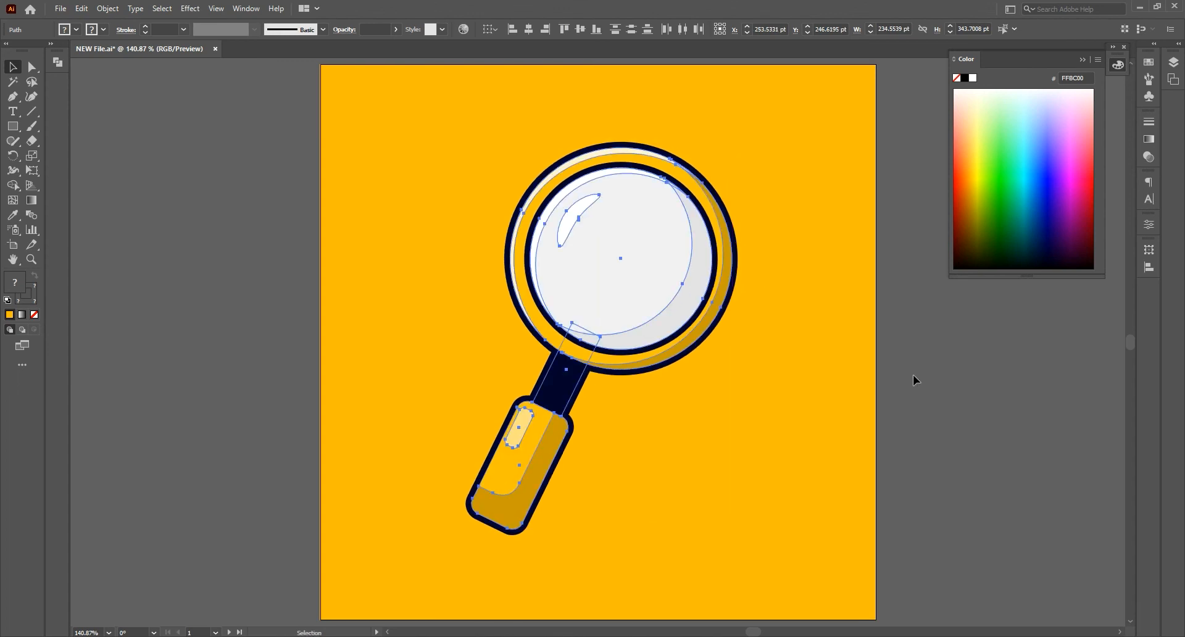
pyautogui.press('a')
pyautogui.press('v')
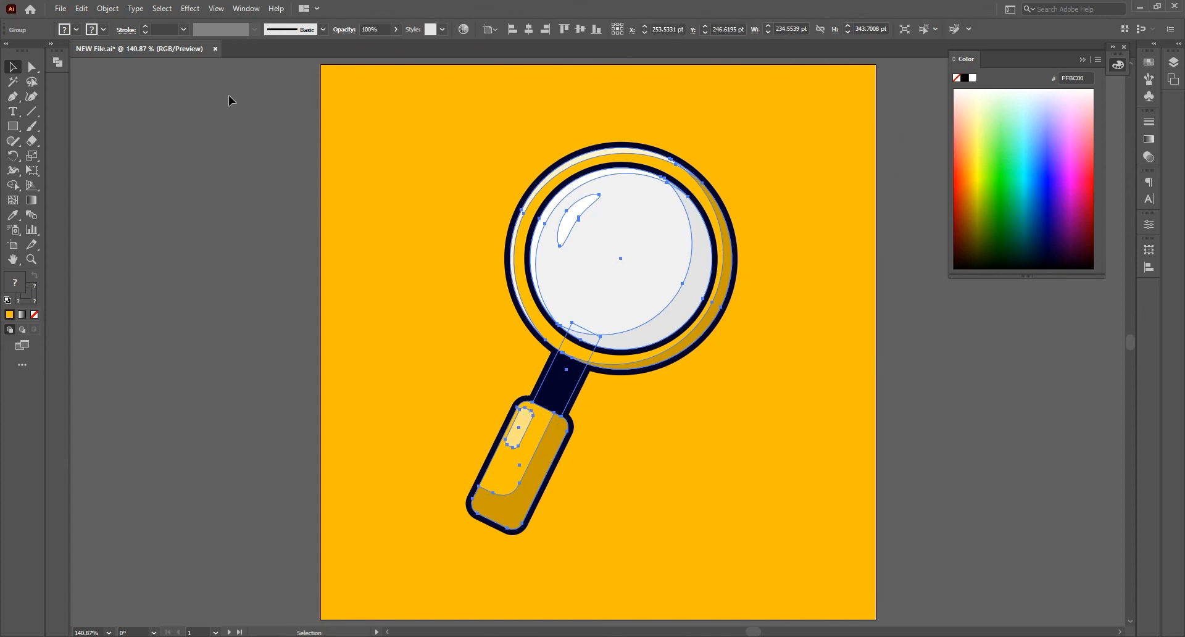
# - Paste a copy of the magnifying glass group in place and unite it into a single shape
pyautogui.click(82, 9)
pyautogui.click(87, 69)
pyautogui.click(82, 9)
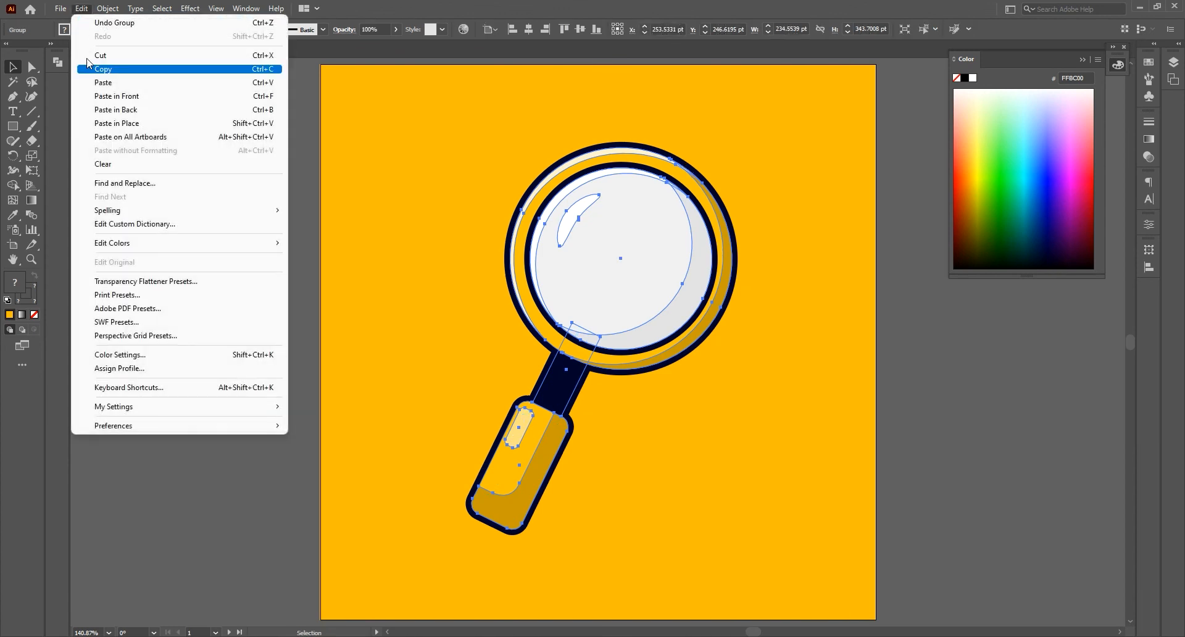
pyautogui.click(102, 123)
pyautogui.click(58, 63)
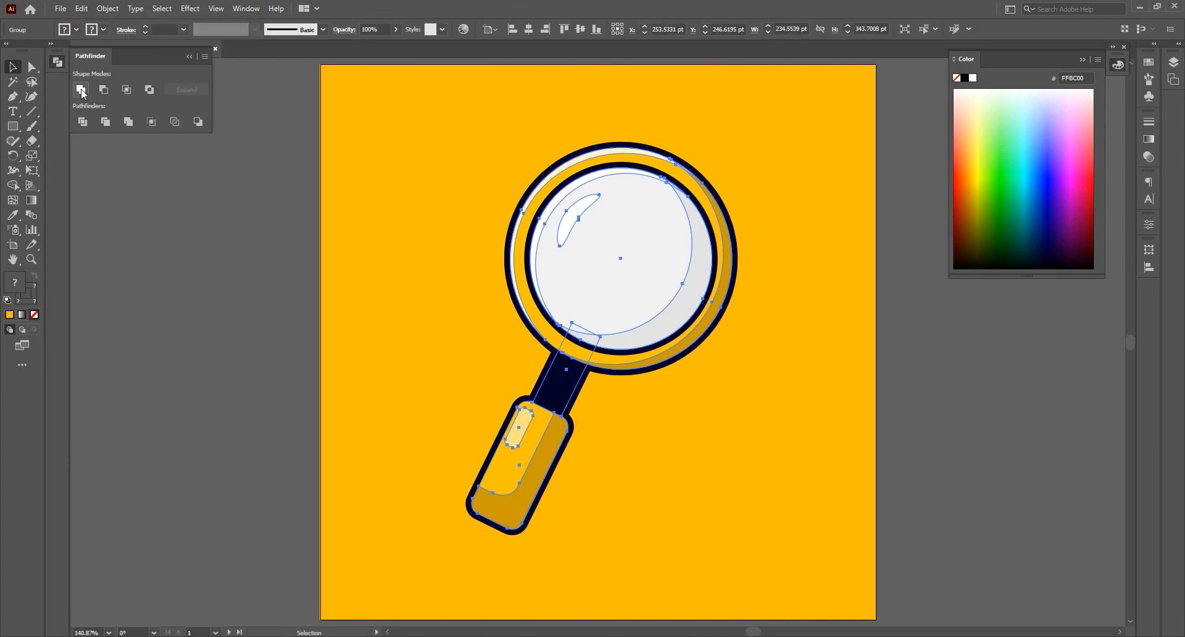
pyautogui.click(81, 90)
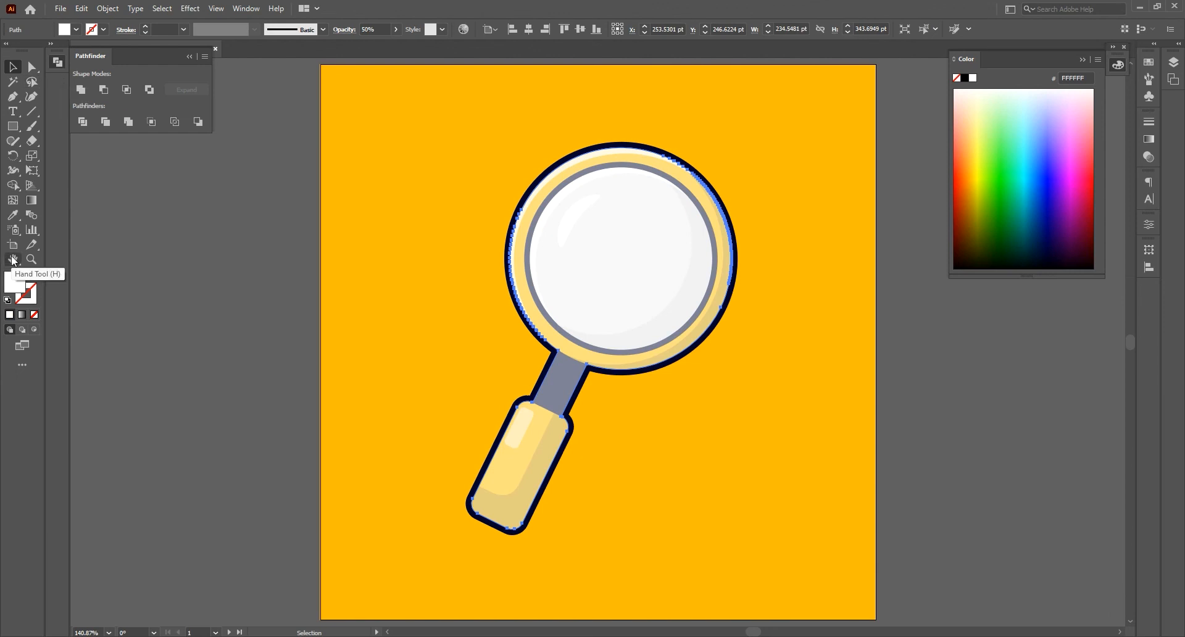
# - Fill the united magnifying glass silhouette with black 000000
pyautogui.doubleClick(14, 282)
pyautogui.write('000000')
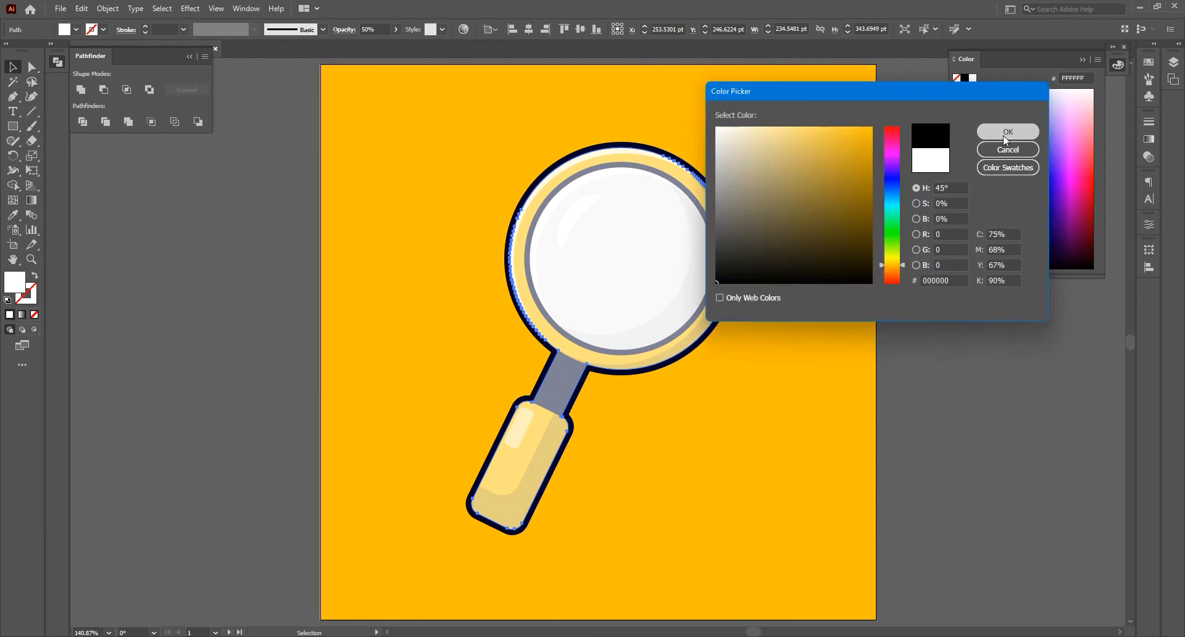
pyautogui.click(1009, 132)
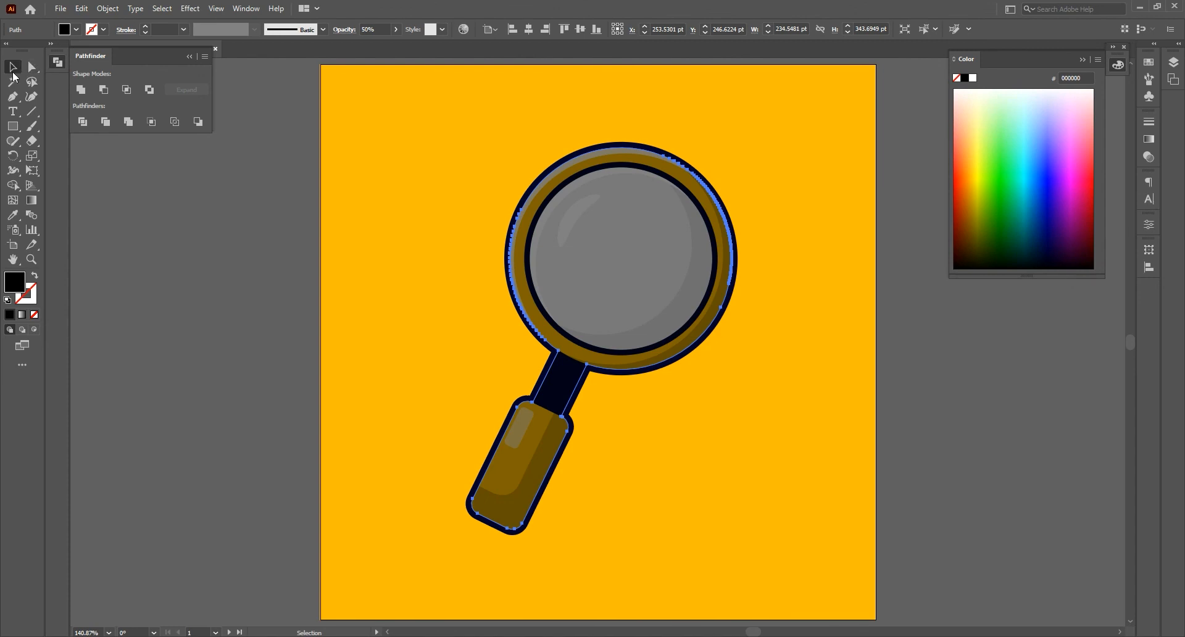
# - Distort the silhouette with Free Transform into a flat cast shadow about 312 by 49 pt, stretching rightward from the handle's lower end
pyautogui.click(31, 171)
pyautogui.moveTo(732, 336); pyautogui.dragTo(747, 450)
pyautogui.moveTo(608, 199); pyautogui.dragTo(679, 208)
pyautogui.moveTo(786, 380); pyautogui.dragTo(797, 479)
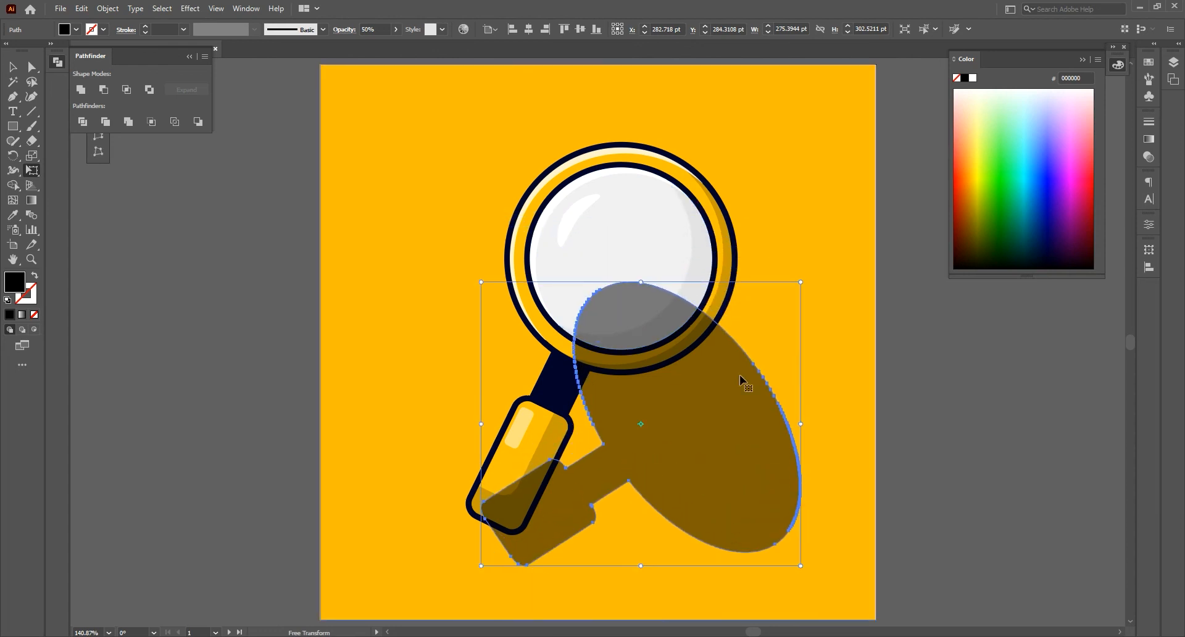
pyautogui.moveTo(640, 276); pyautogui.dragTo(708, 521)
pyautogui.press('v')
# - Send the cast shadow and the background behind the magnifying glass and nudge the shadow against the handle's lower end
pyautogui.rightClick(766, 462)
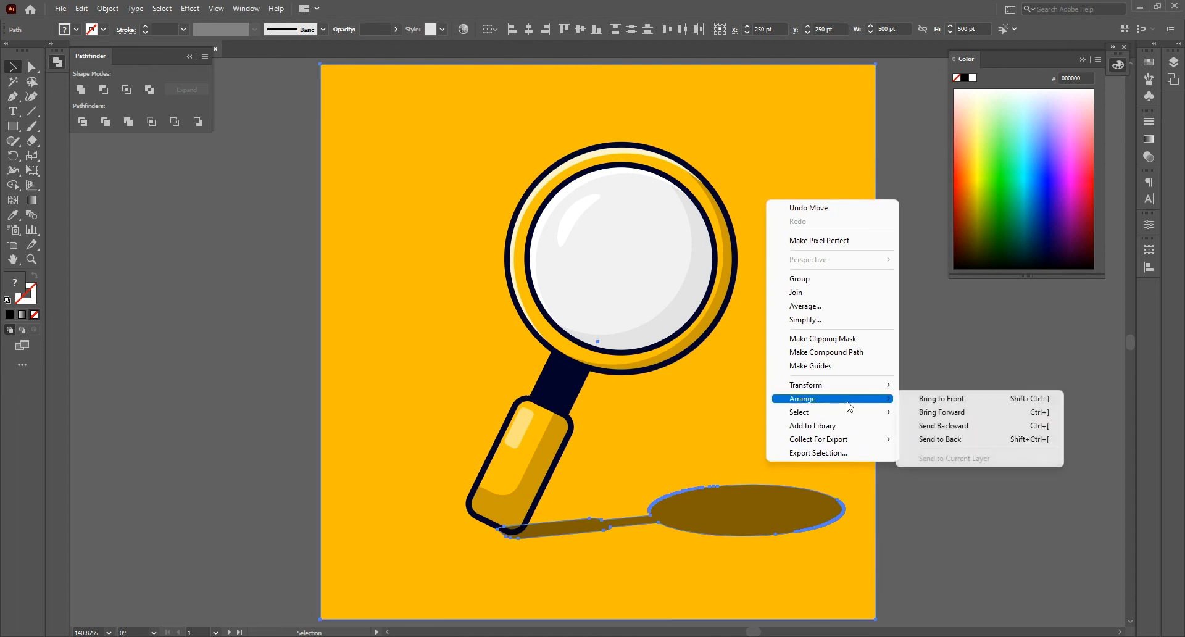
pyautogui.click(963, 446)
pyautogui.hotkey('ctrl', 'shift', 'a')
pyautogui.moveTo(726, 520); pyautogui.dragTo(729, 517)
pyautogui.press('Up')
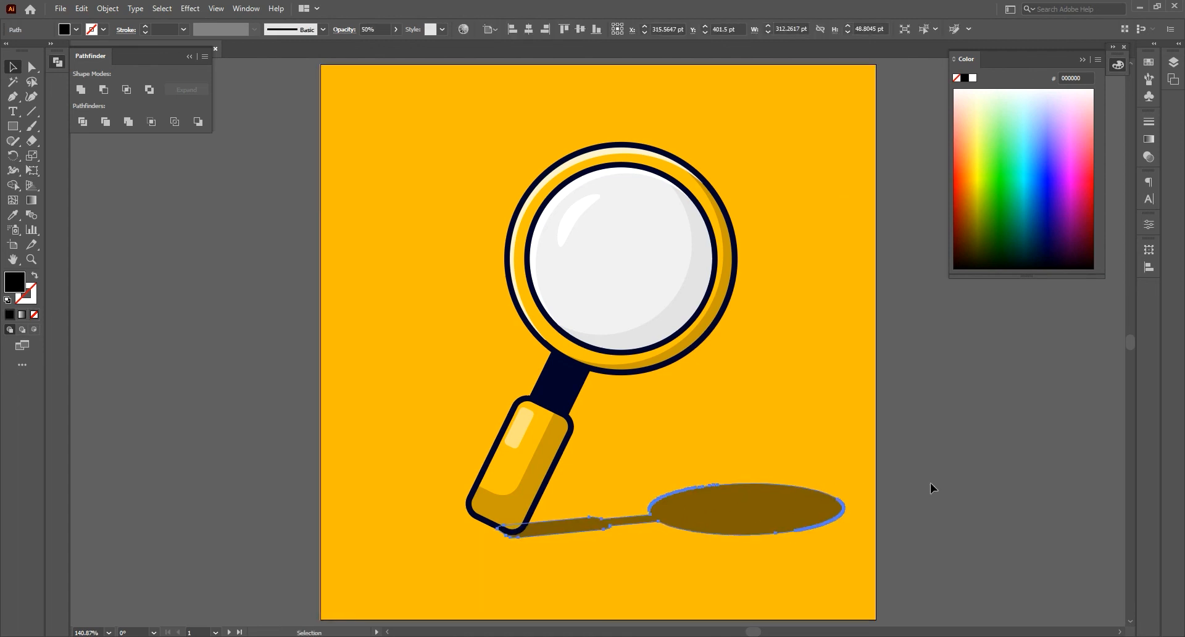
# - Reshape the cast shadow with Free Transform to about 306 by 65 pt, raising its upper edge
pyautogui.press('e')
pyautogui.moveTo(670, 484); pyautogui.dragTo(653, 464)
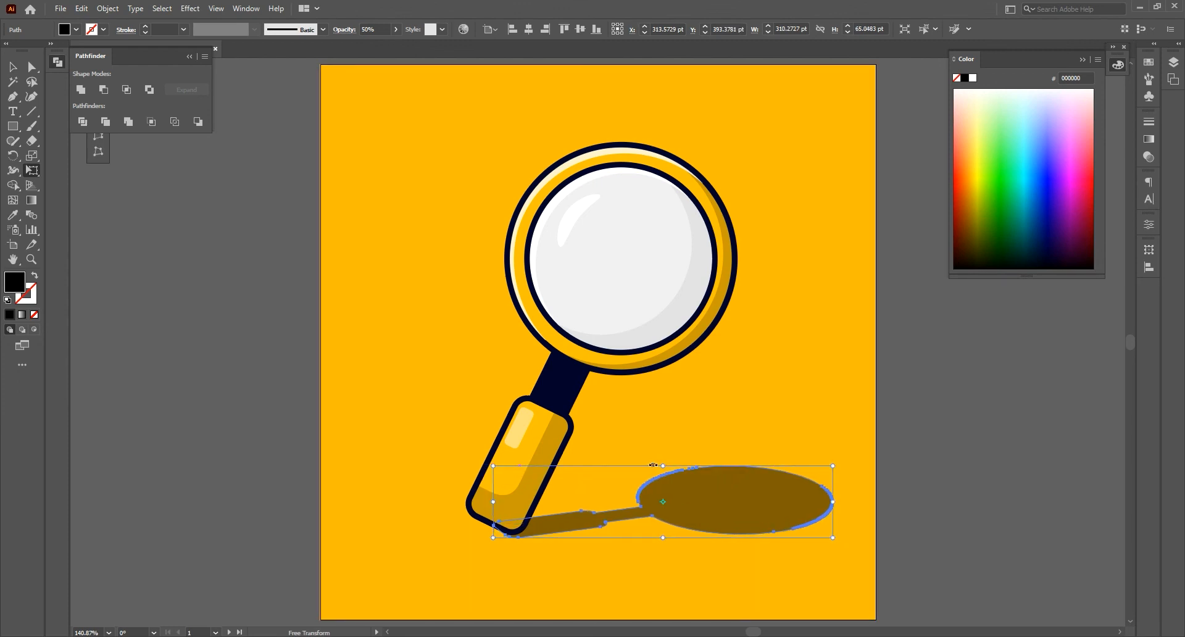
pyautogui.press('v')
pyautogui.click(998, 522)
# - Set the cast shadow's opacity to 30% and deselect it
pyautogui.click(796, 493)
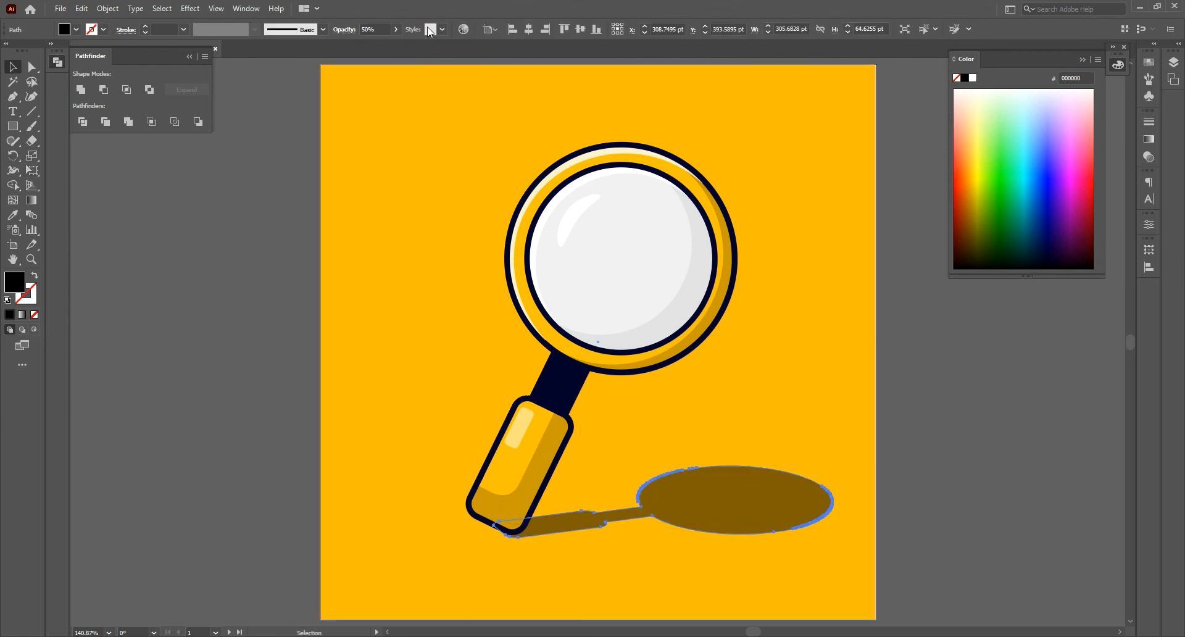
pyautogui.click(374, 29)
pyautogui.write('30')
pyautogui.press('Return')
pyautogui.click(239, 197)
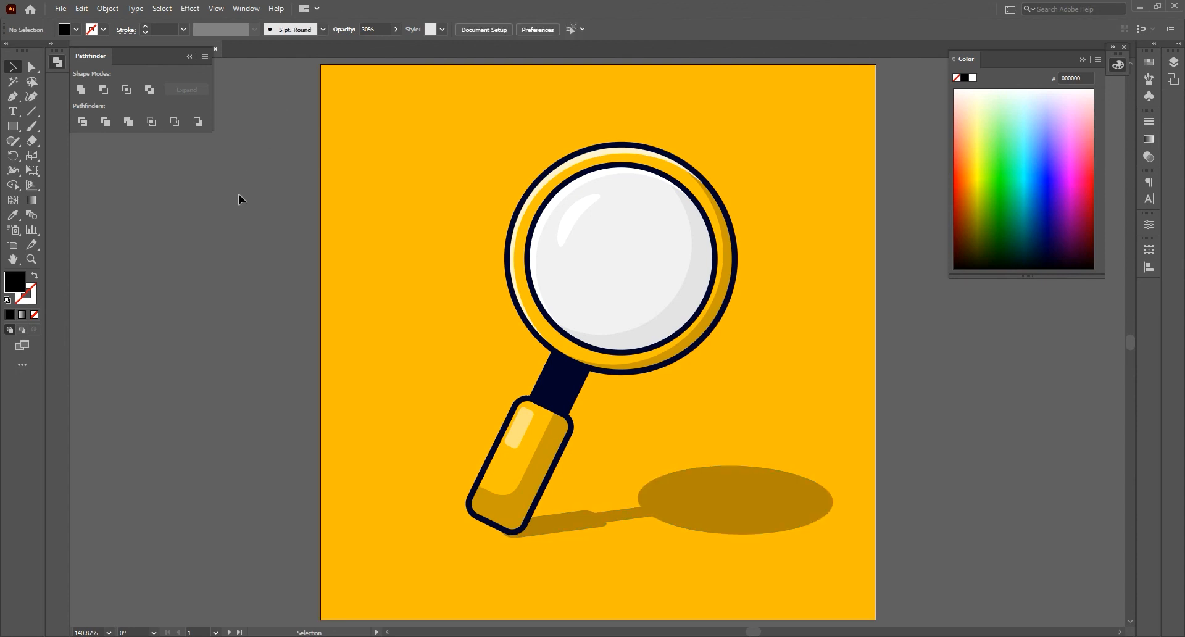